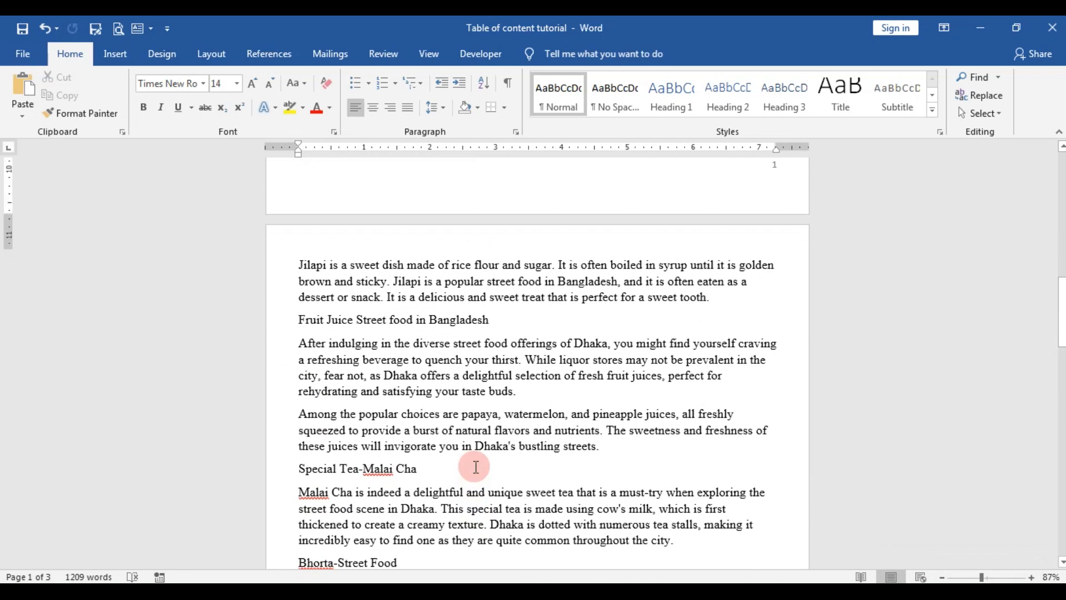
Format the title "The Best Street Foods in Bangladesh" with the Heading 1 style, bold, at 18 pt
scroll(414, 399, up, 1)
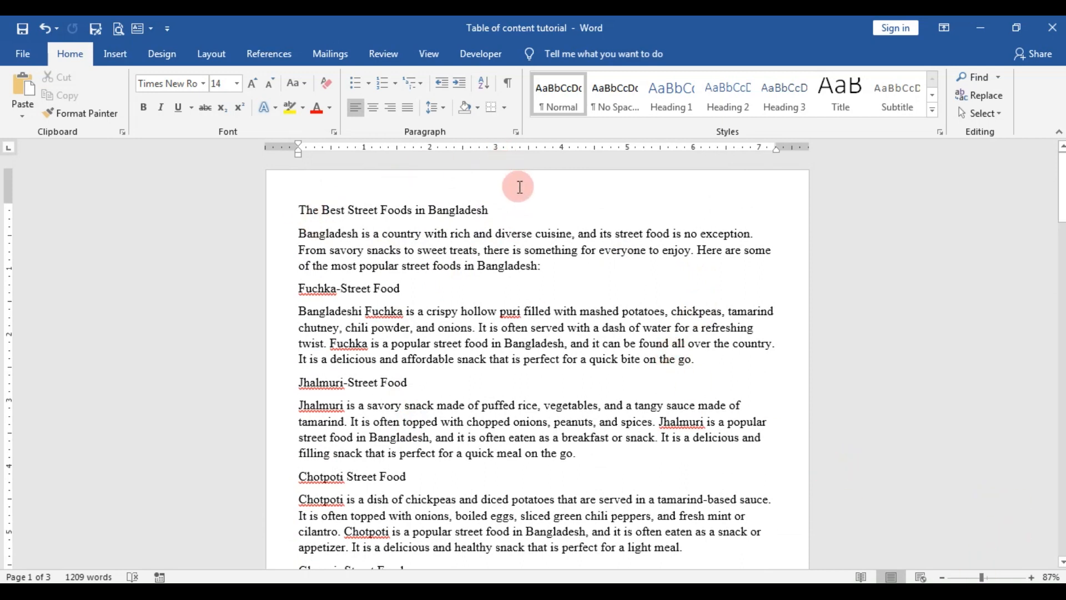
drag(487, 214, 286, 211)
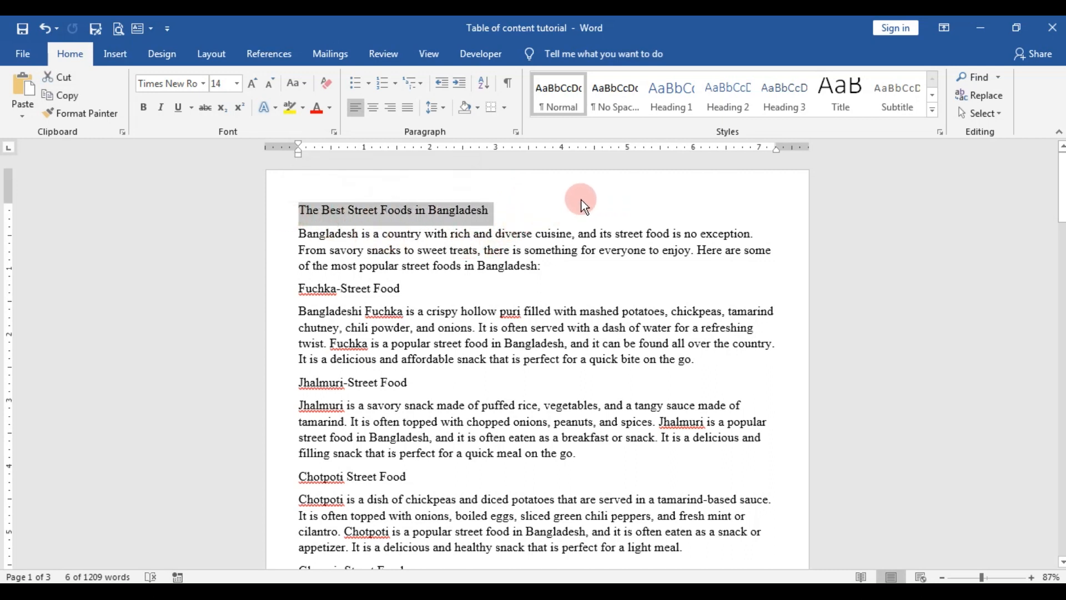
click(669, 92)
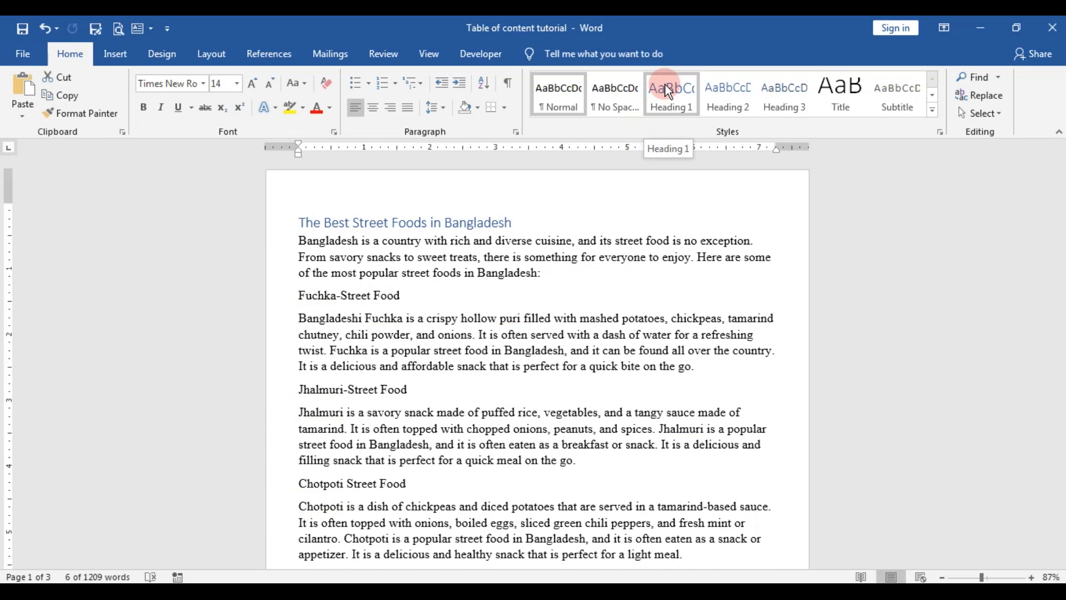
click(669, 91)
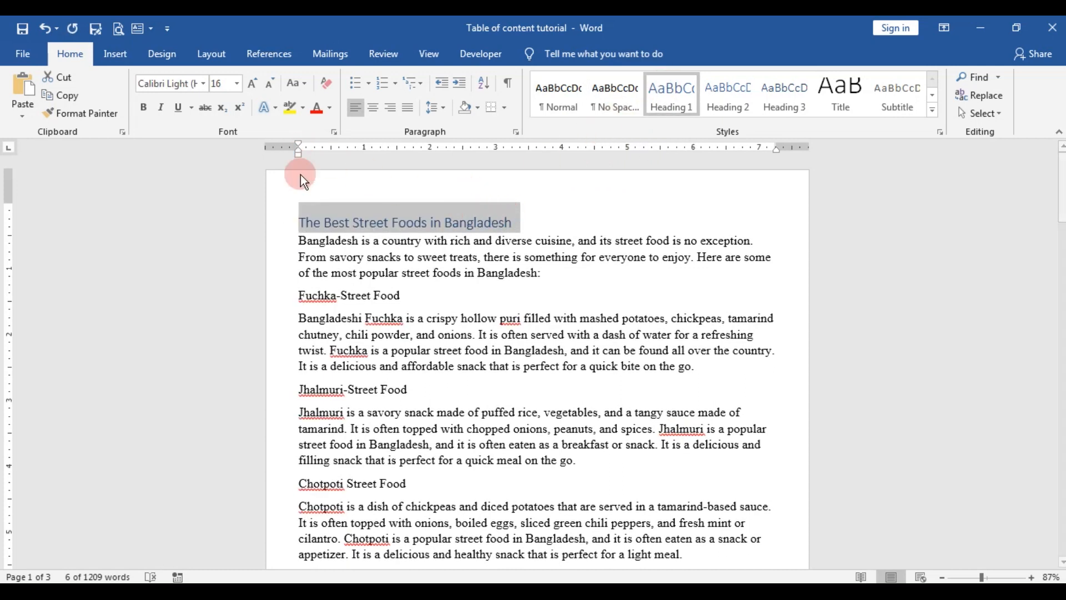
click(144, 108)
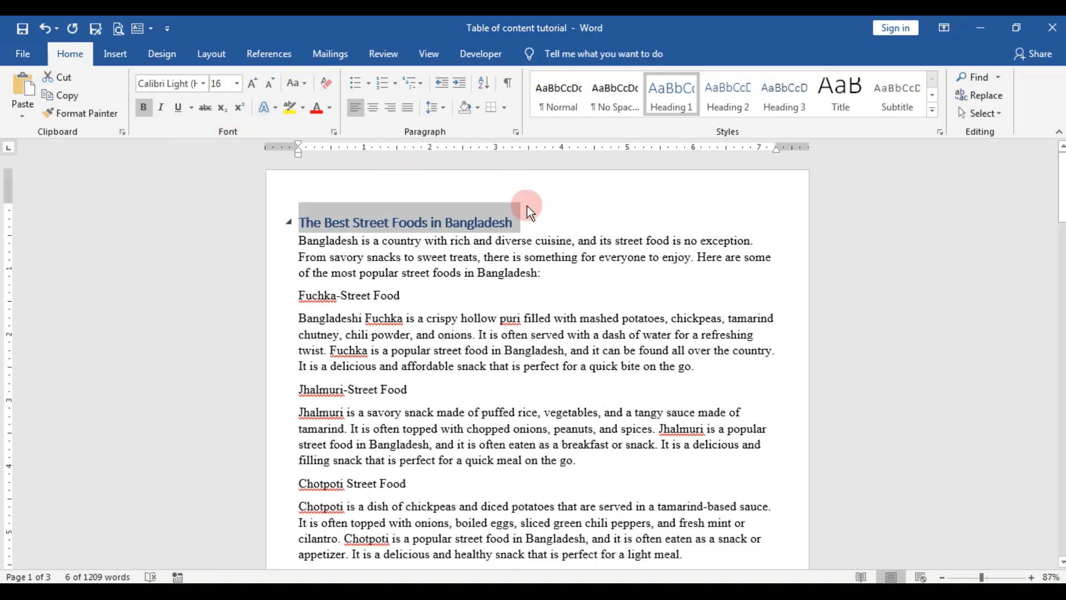
click(537, 221)
drag(523, 222, 256, 219)
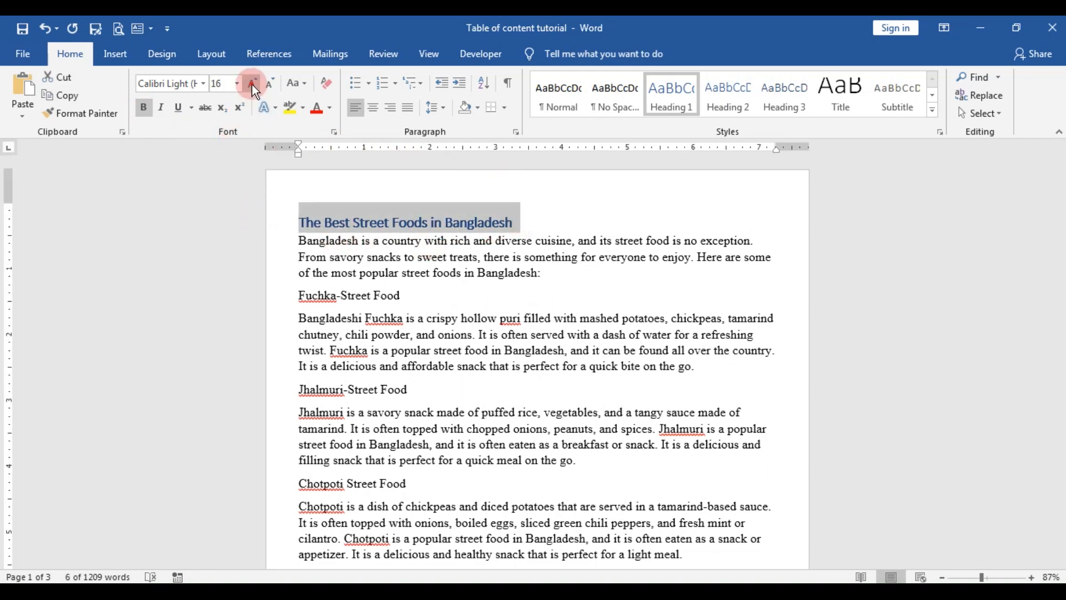
click(252, 83)
click(382, 298)
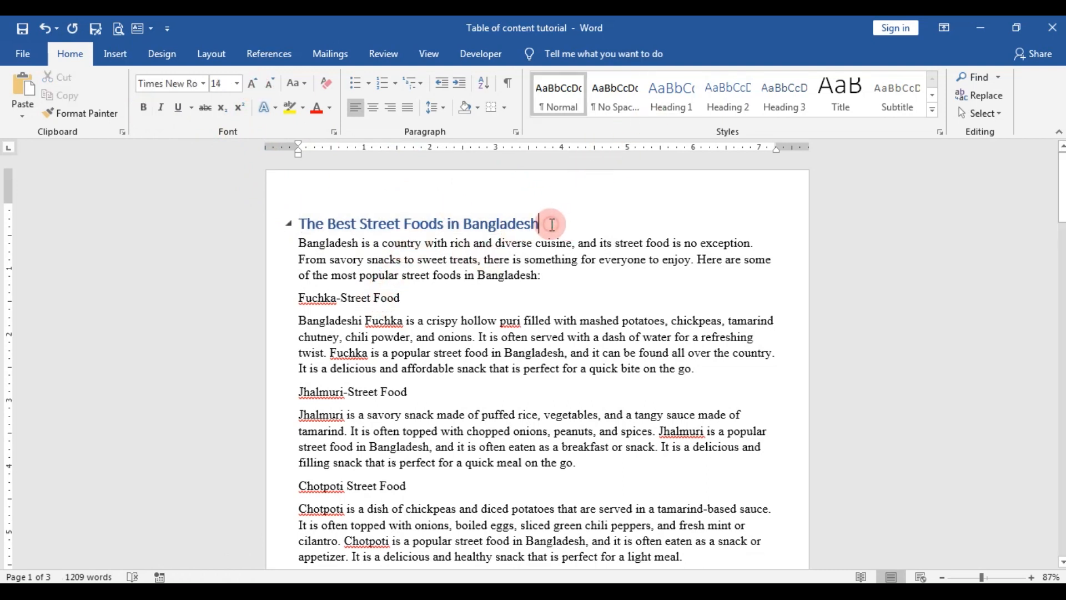
Format the "Fuchka-Street Food" section title with the Heading 2 style, bold, at 14 pt
scroll(405, 298, down, 4)
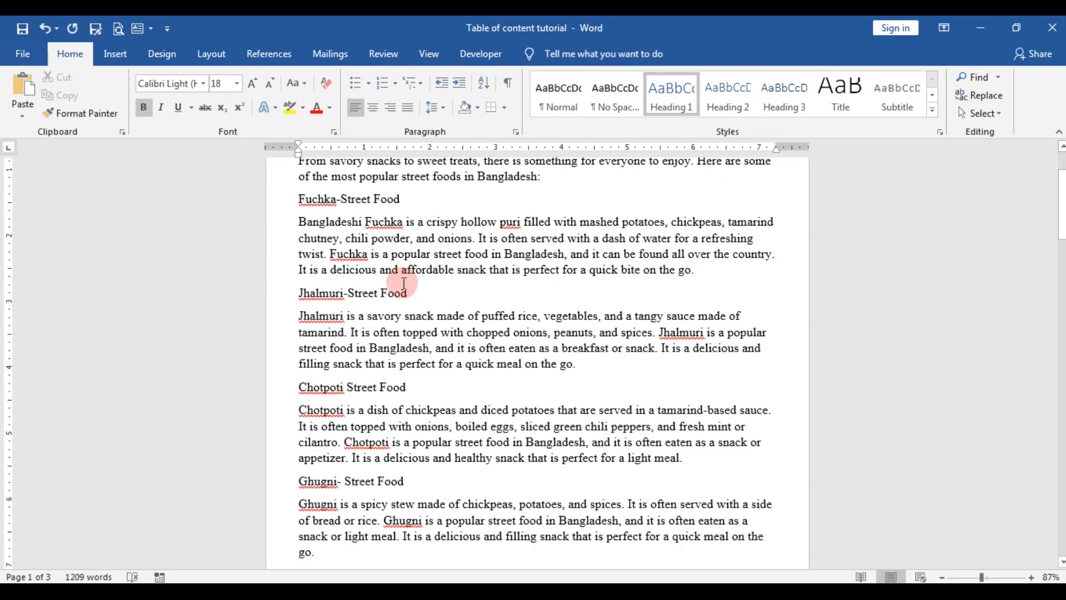
scroll(408, 299, up, 4)
drag(407, 298, 285, 304)
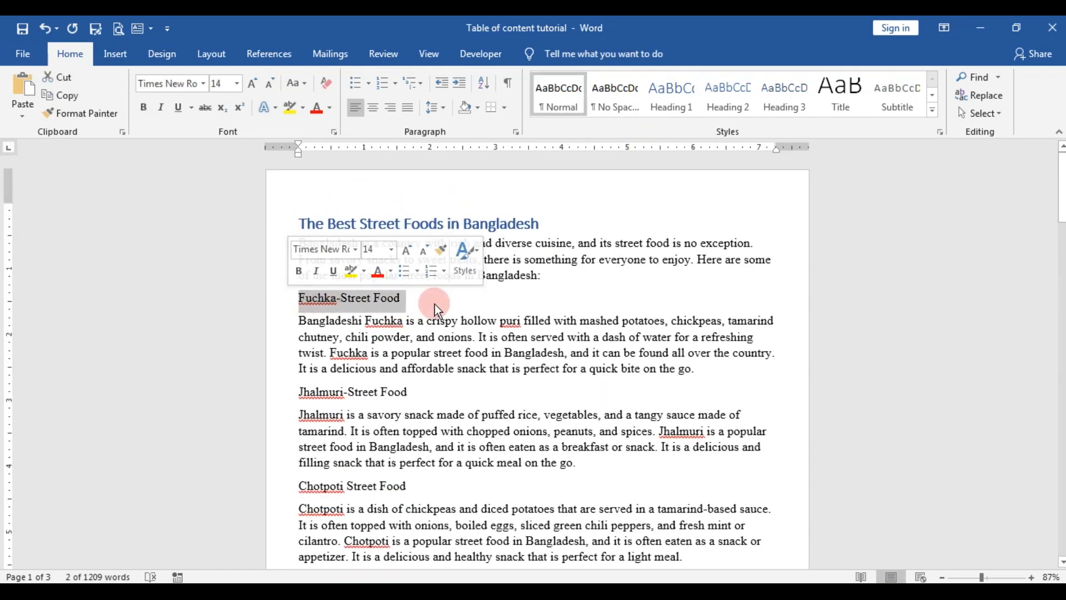
click(720, 100)
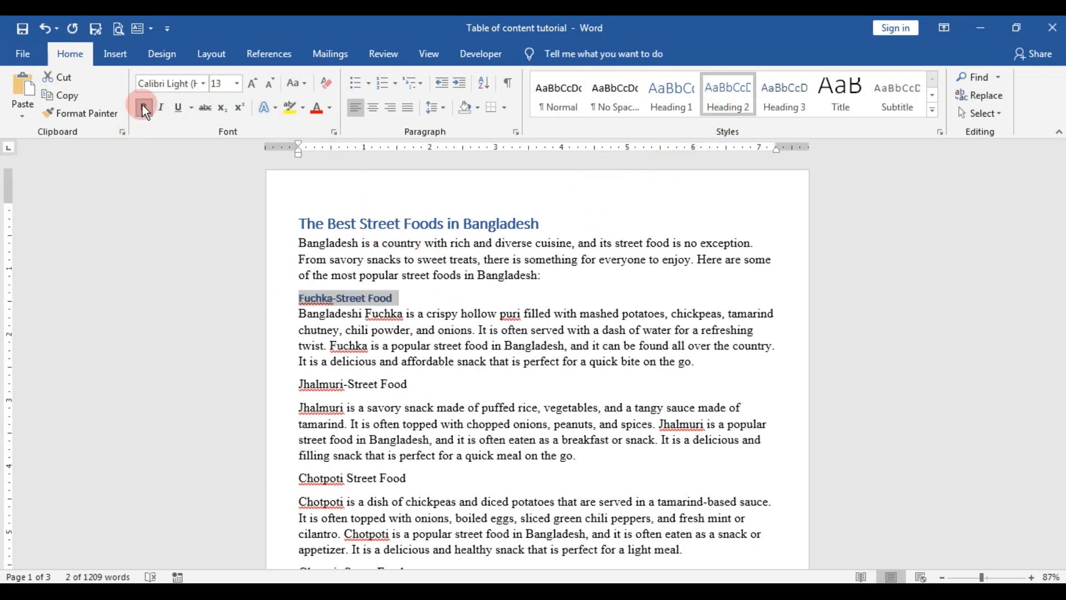
click(252, 86)
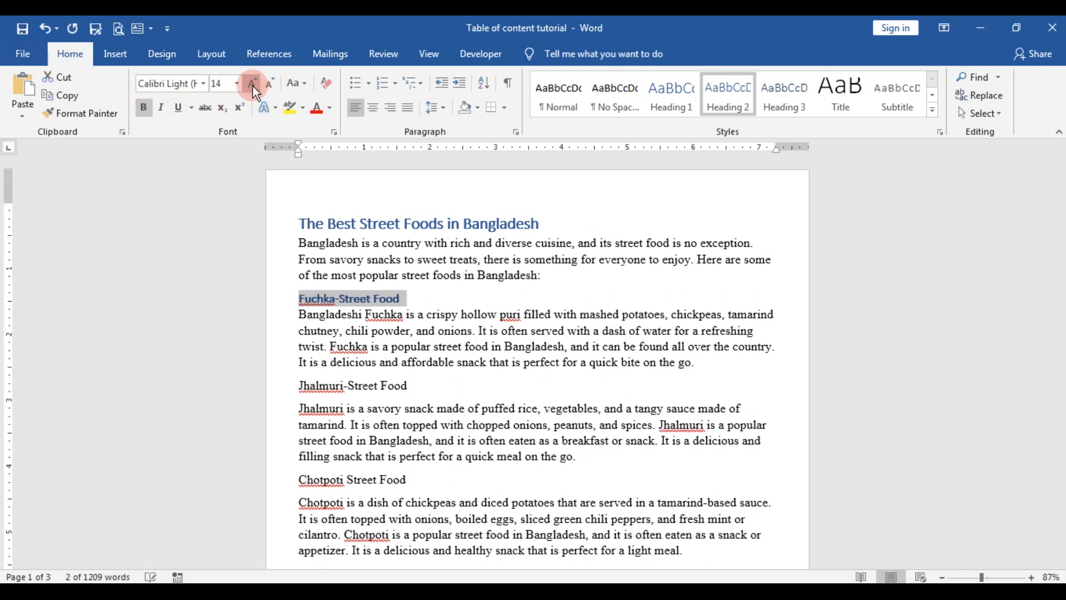
click(435, 301)
Format the "Jhalmuri-Street Food" section title with the Heading 2 style, bold, at 14 pt
drag(416, 383, 286, 381)
click(687, 114)
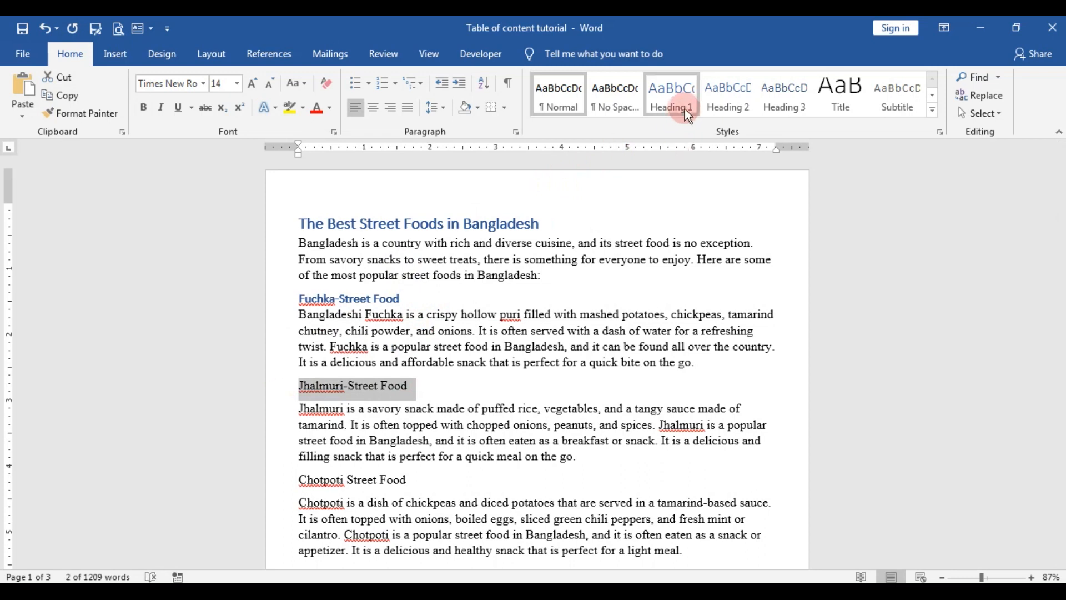
click(714, 103)
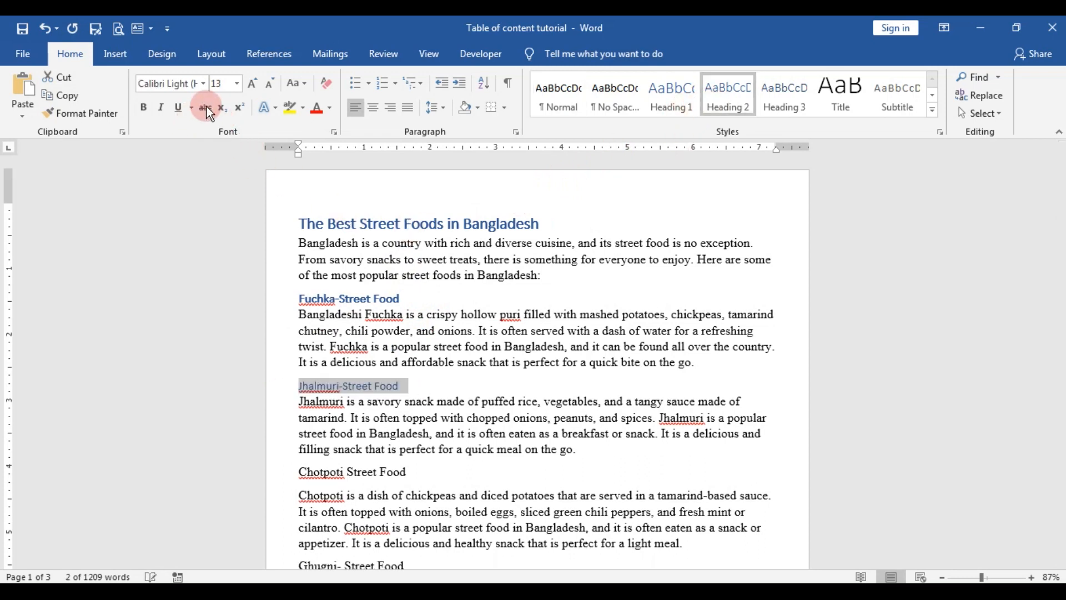
click(253, 84)
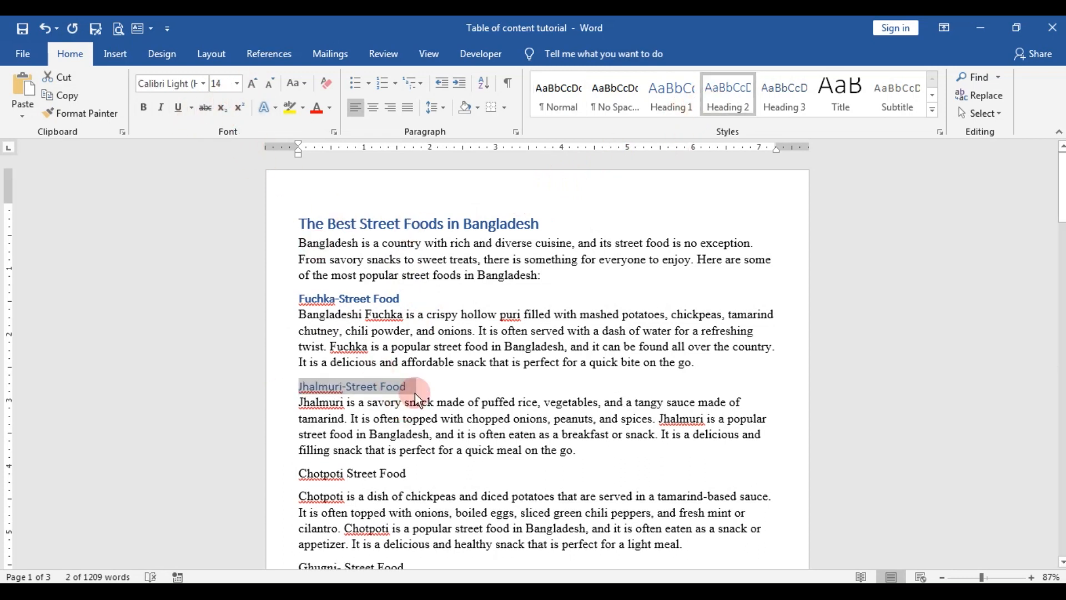
click(144, 107)
Format the "Chotpoti Street Food" section title with the Heading 2 style, bold, at 14 pt
scroll(388, 408, down, 2)
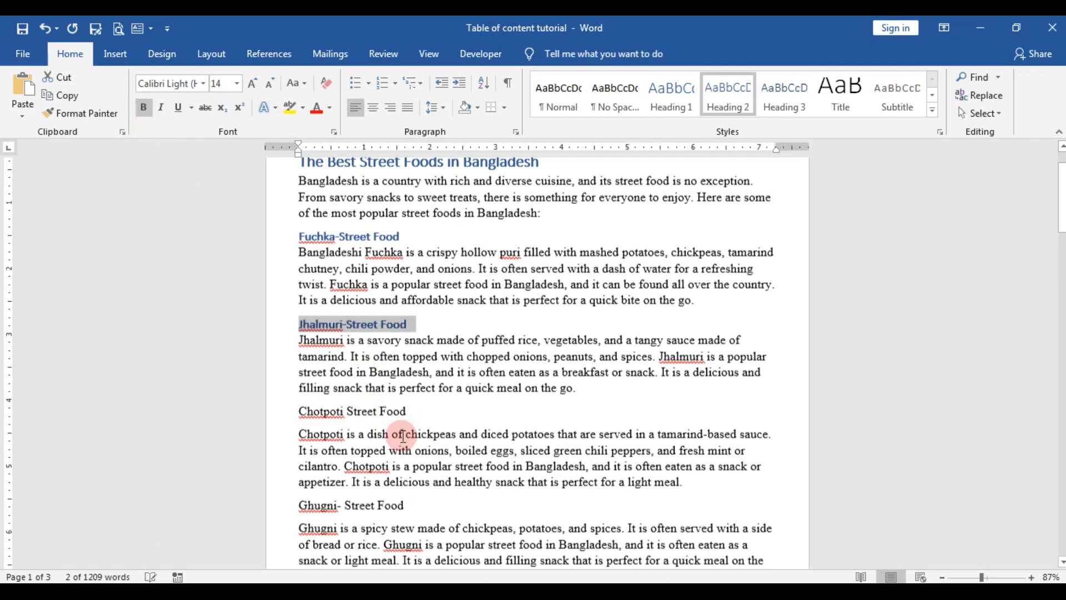
drag(414, 408, 286, 408)
click(143, 108)
click(724, 105)
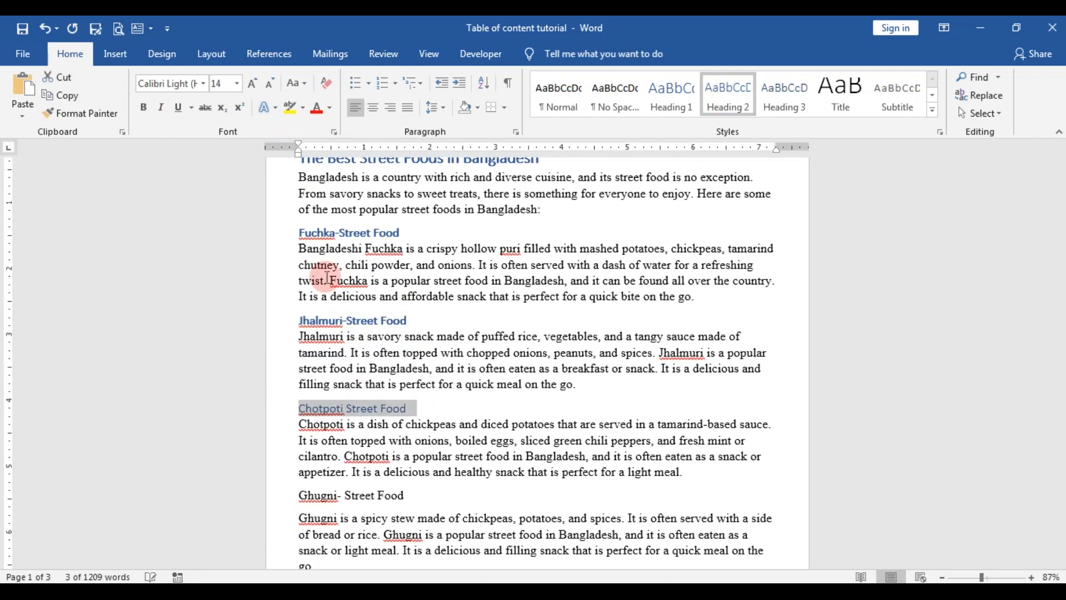
click(414, 409)
Format the "Ghugni- Street Food" section title with the Heading 2 style, bold, one font size larger
scroll(420, 451, down, 1)
drag(420, 462, 292, 461)
click(728, 96)
click(144, 108)
click(251, 83)
Apply the Heading 2 style and bold to the "Singara-Street food" section title
scroll(420, 472, down, 2)
drag(417, 483, 291, 483)
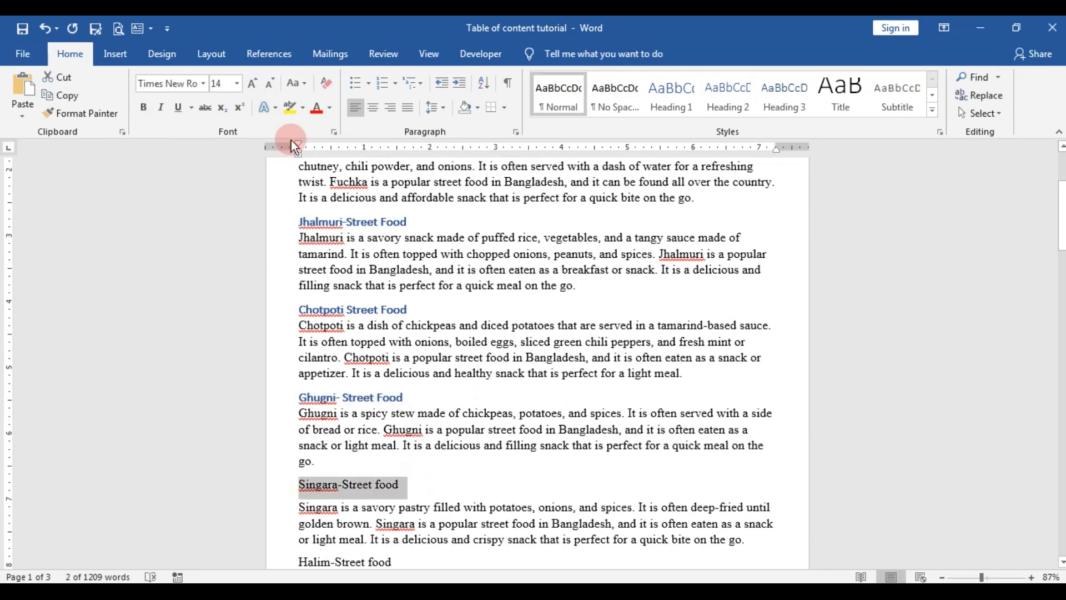
click(727, 94)
click(147, 107)
Apply the Heading 2 style and bold to the "Halim-Street food" section title
scroll(419, 472, down, 1)
drag(408, 488, 291, 488)
click(725, 100)
scroll(389, 189, down, 1)
click(144, 107)
Apply the Heading 2 style and bold to the "Jilapi-Street food" section title
scroll(400, 367, down, 2)
drag(402, 364, 283, 373)
click(723, 101)
click(144, 107)
Apply the Heading 2 style and bold to the "Special Tea-Malai Cha" section title on the second page
click(390, 433)
scroll(397, 383, up, 13)
scroll(388, 328, down, 20)
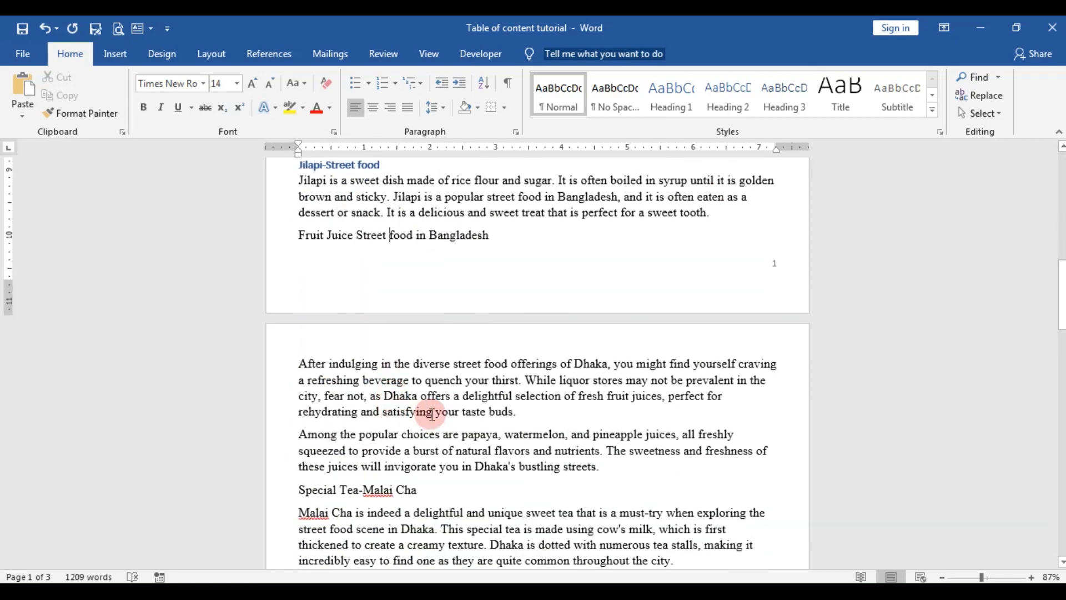
drag(428, 427, 292, 427)
click(745, 120)
click(143, 107)
Apply the Heading 2 style and bold to the "Bhorta-Street Food" section title
scroll(399, 361, down, 2)
drag(412, 379, 292, 379)
click(144, 107)
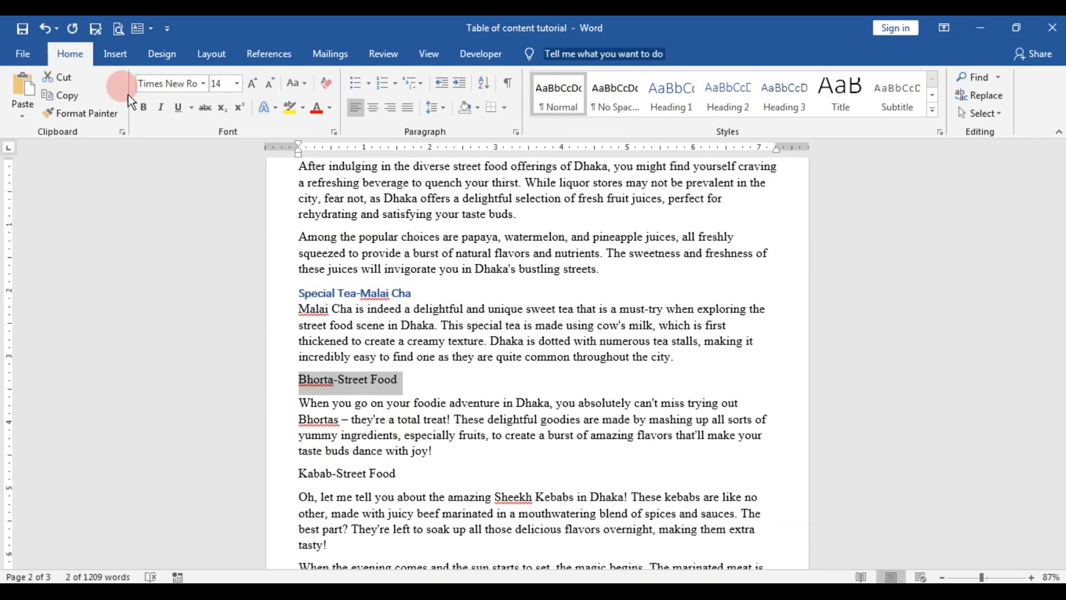
click(738, 96)
click(144, 106)
Apply the Heading 2 style and bold to the "Kabab-Street Food" section title
scroll(399, 377, down, 3)
drag(409, 368, 292, 369)
click(727, 101)
click(144, 107)
Apply the Heading 2 style and bold to the section title that follows the Kabab section
scroll(359, 445, down, 4)
drag(559, 434, 292, 434)
click(726, 95)
click(144, 107)
Apply the Heading 2 style and bold to the "Badam and Boot" section title on the third page
scroll(304, 383, down, 6)
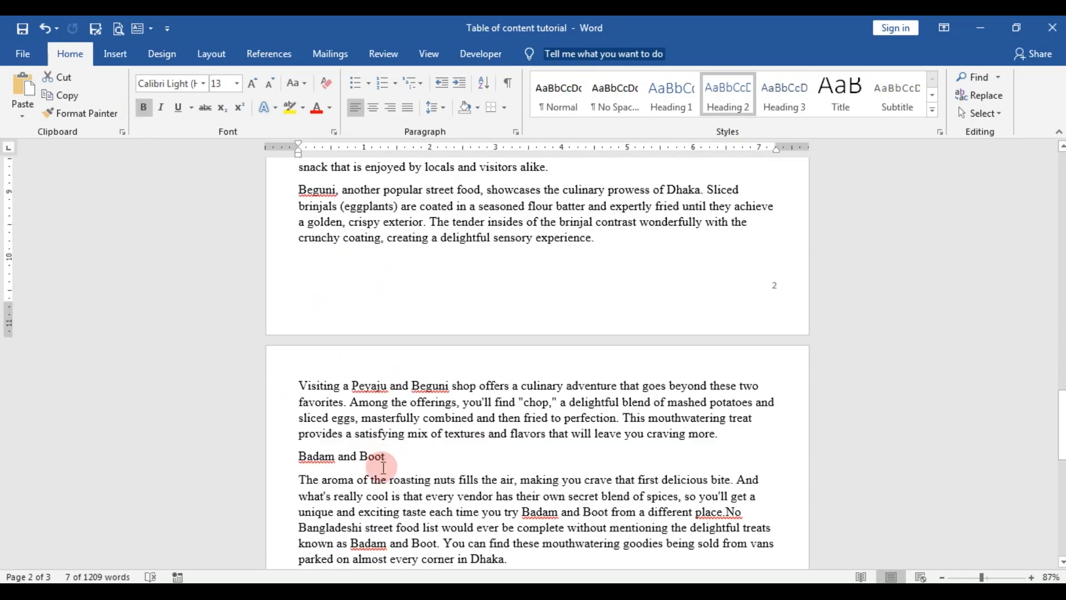
drag(389, 456, 272, 455)
click(728, 97)
click(143, 109)
scroll(364, 383, down, 4)
click(366, 385)
Center the title "The Best Street Foods in Bangladesh" and enlarge it to 24 pt
scroll(398, 312, up, 20)
drag(546, 223, 294, 223)
click(374, 111)
click(253, 83)
click(253, 84)
click(252, 83)
click(478, 294)
Apply the Heading 1 style and bold to the "Conclusion" section title near the document's end
scroll(400, 400, down, 20)
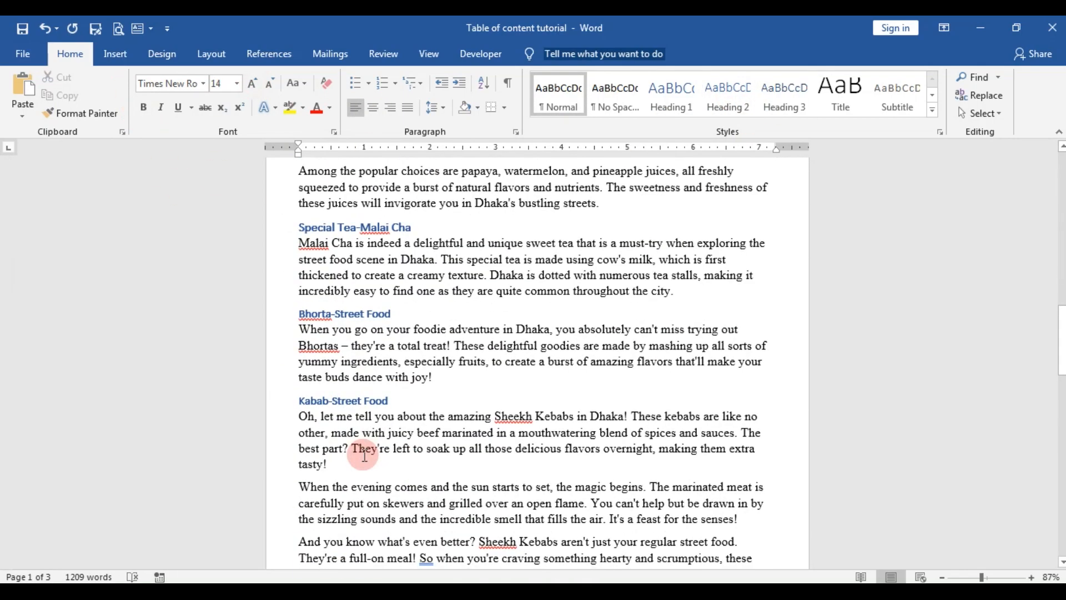
scroll(364, 456, down, 3)
scroll(358, 422, up, 1)
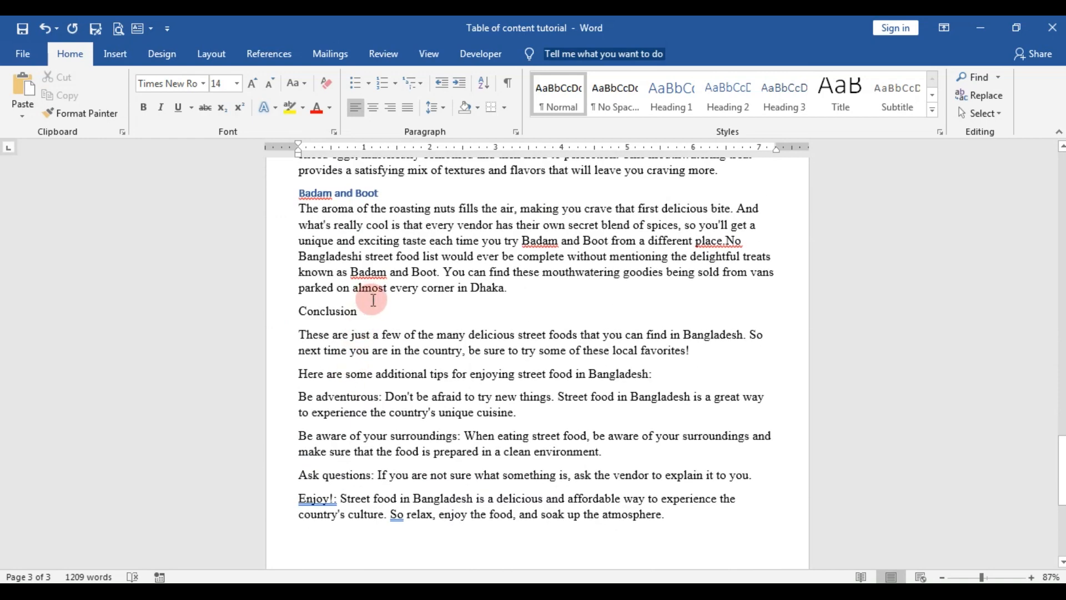
drag(356, 311, 271, 307)
click(671, 108)
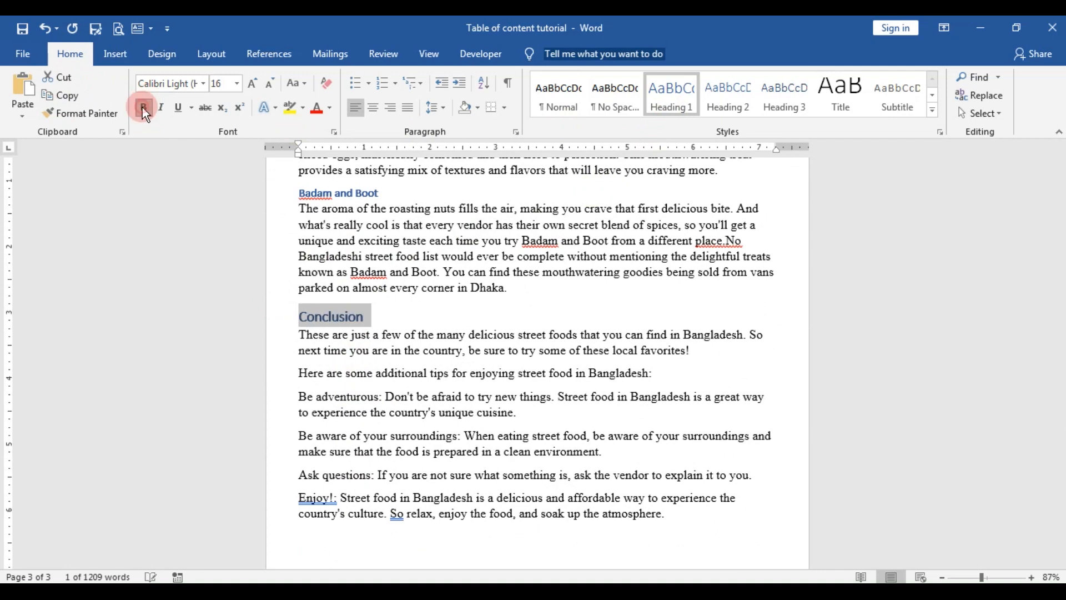
Adjust the font size of the "Conclusion" heading to 22 pt
click(264, 84)
click(265, 83)
click(264, 84)
click(264, 84)
click(264, 83)
click(252, 85)
click(252, 84)
click(252, 84)
click(252, 84)
click(252, 85)
click(252, 85)
click(252, 84)
click(252, 85)
click(265, 83)
click(265, 83)
click(264, 84)
click(421, 320)
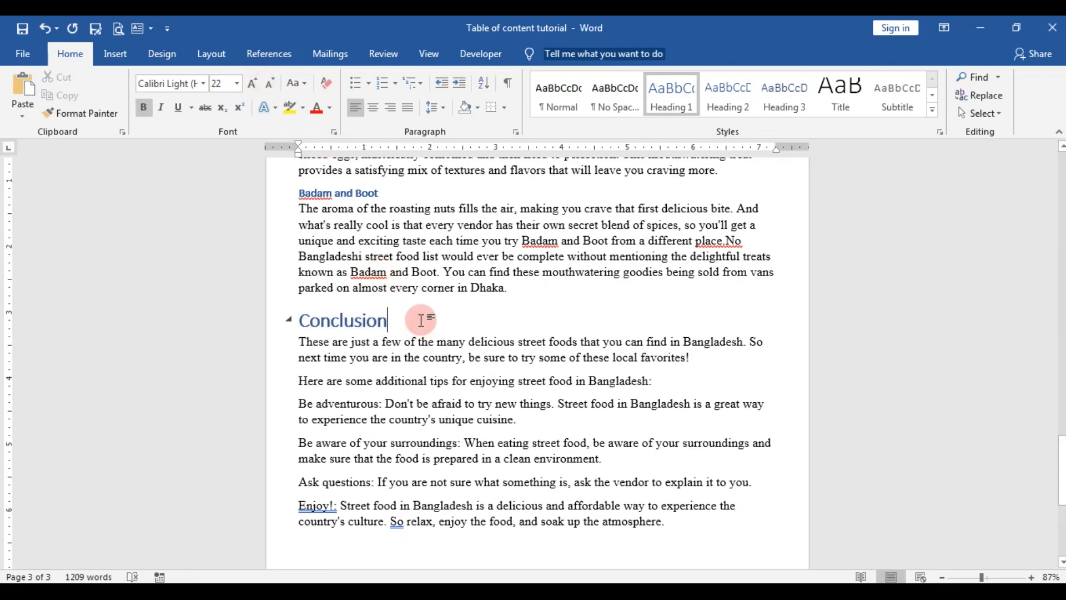
Insert a page break before the document title to make a blank first page
scroll(422, 320, up, 10)
scroll(422, 321, up, 15)
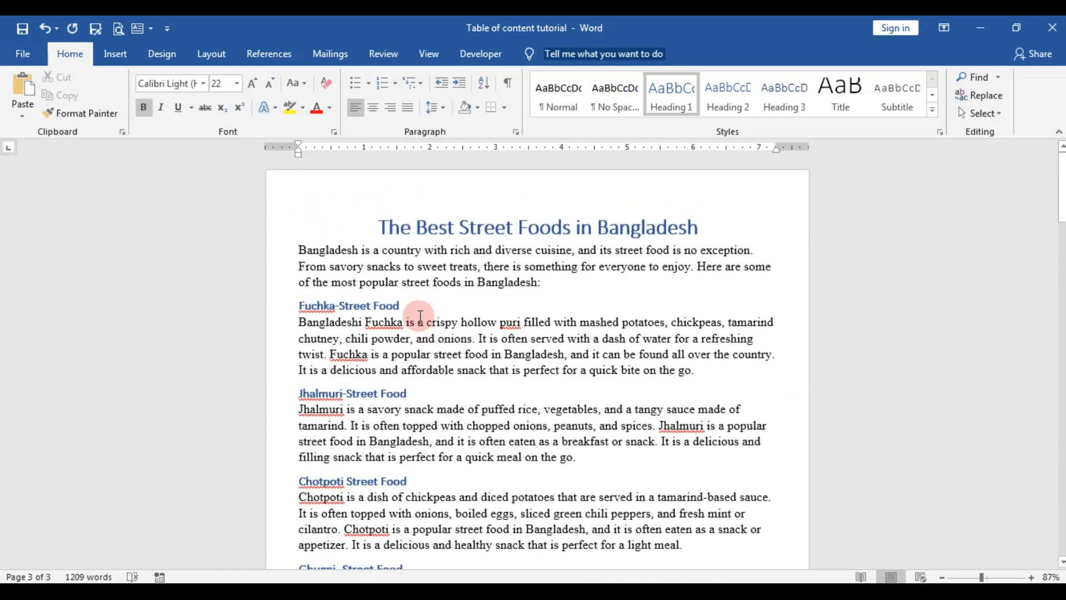
click(350, 203)
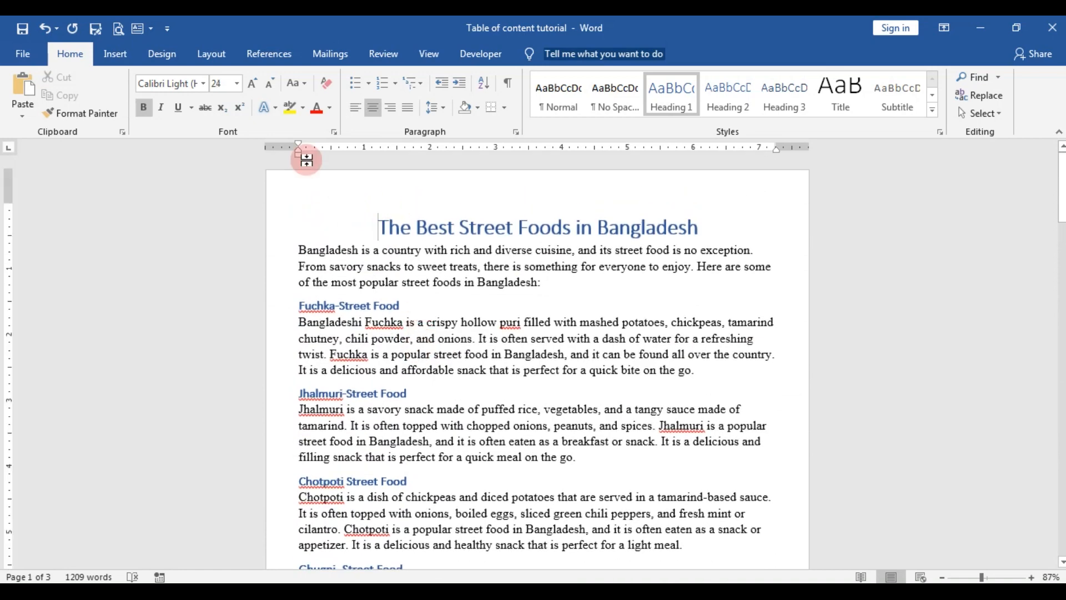
click(114, 54)
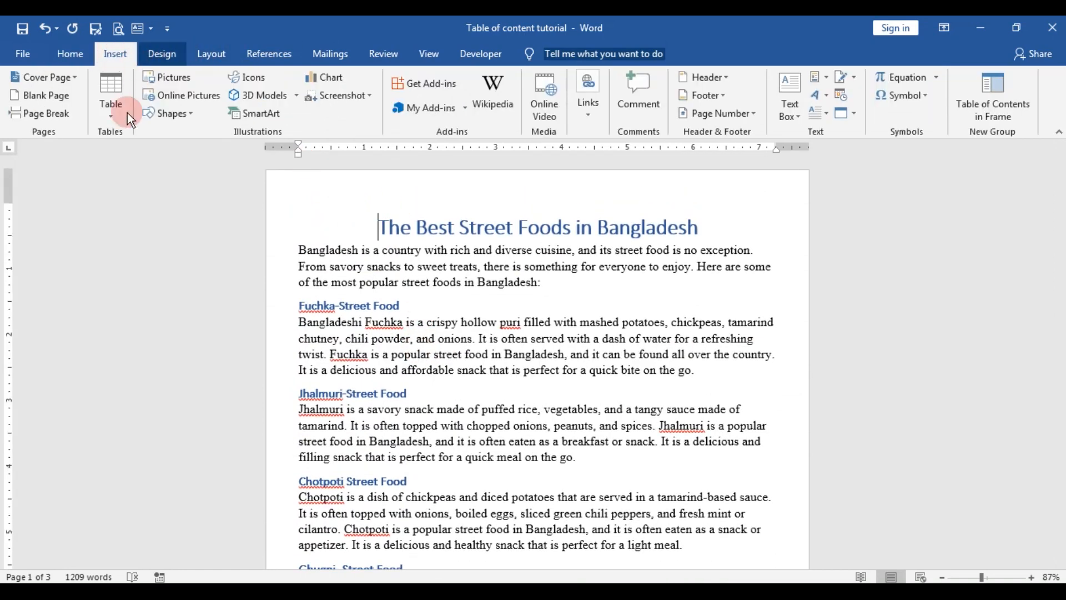
click(48, 114)
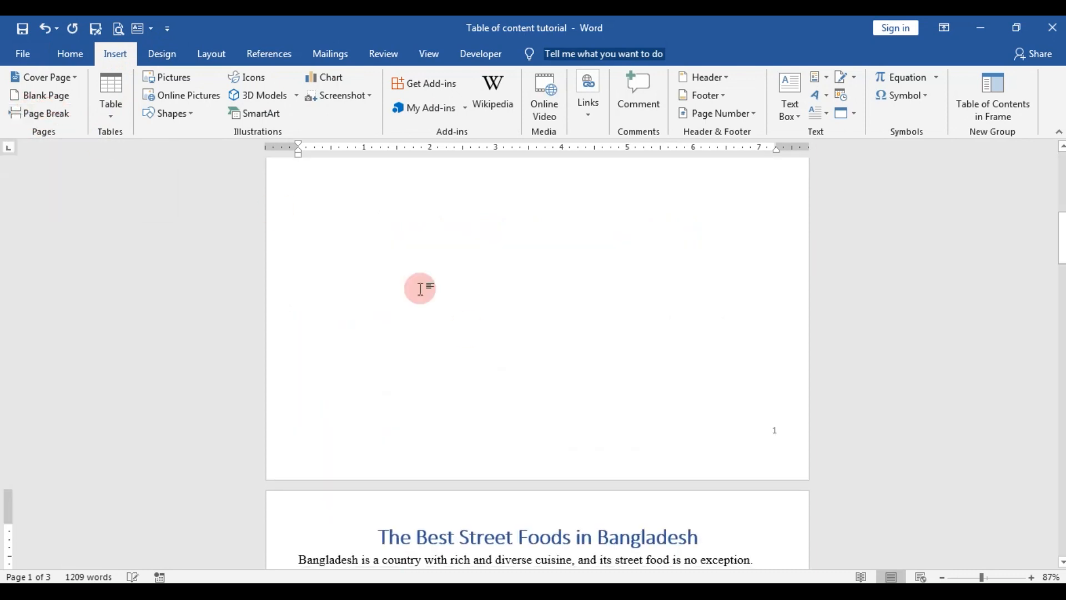
Try inserting a table of contents at the start of the blank first page and undo the insertion
scroll(466, 332, down, 1)
scroll(467, 331, up, 14)
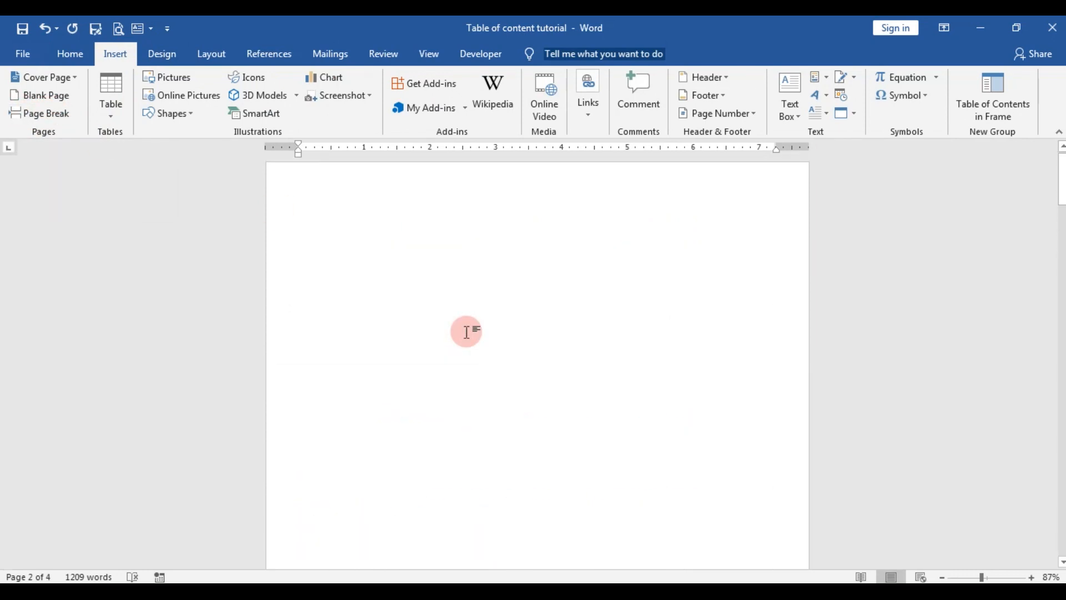
click(330, 212)
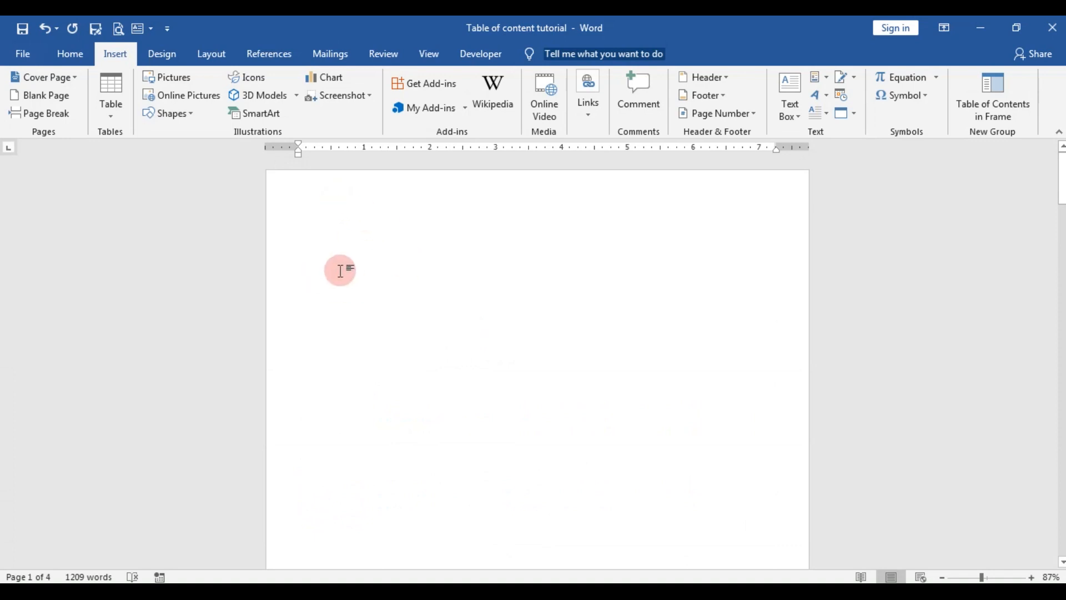
click(276, 54)
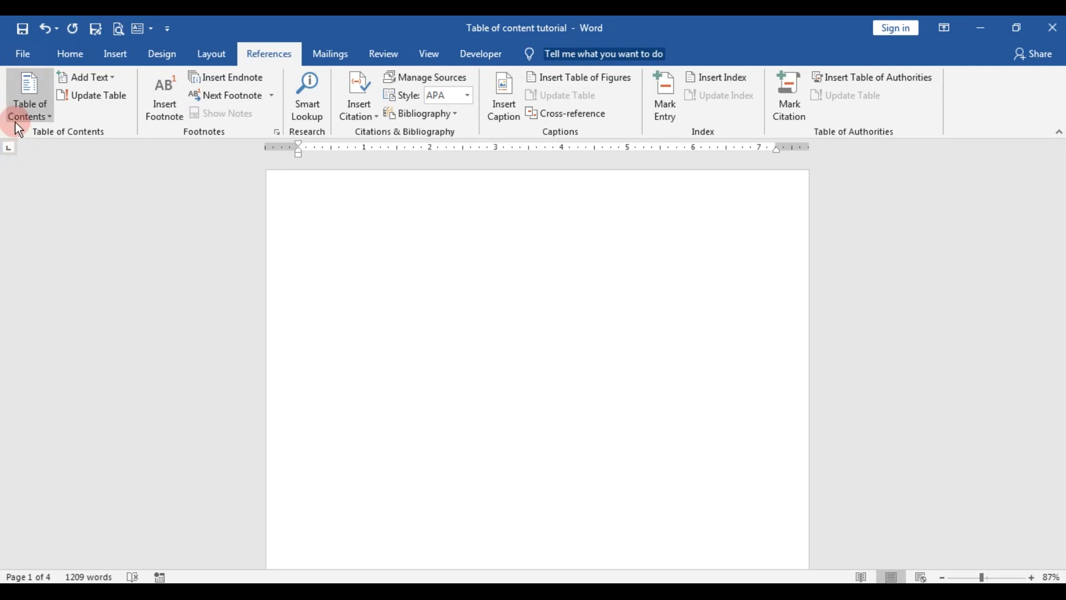
key(ctrl+z)
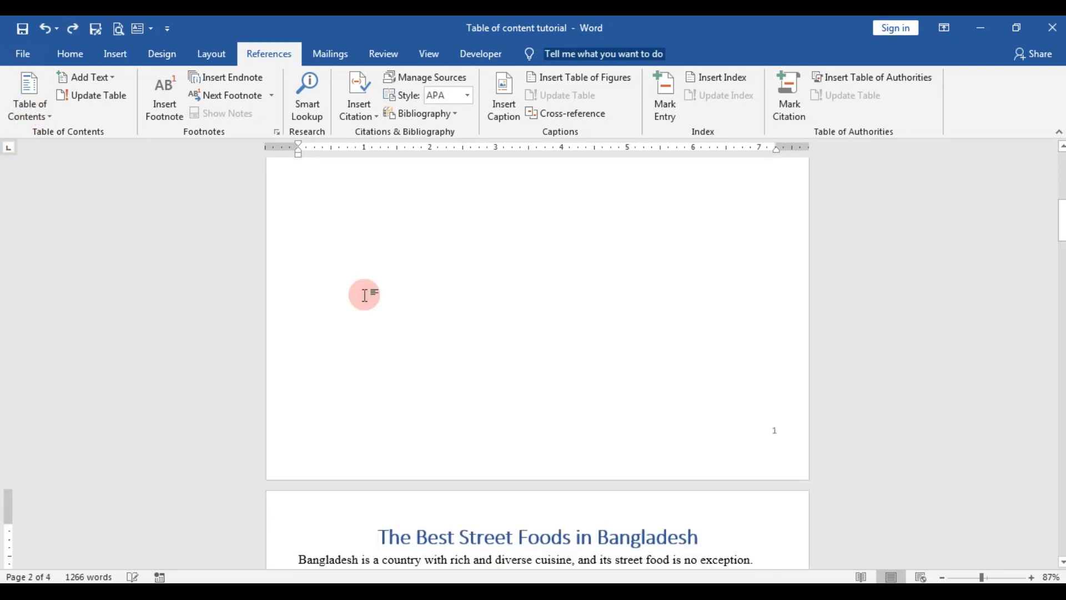
Insert a built-in table of contents at the start of the blank first page
scroll(364, 294, up, 8)
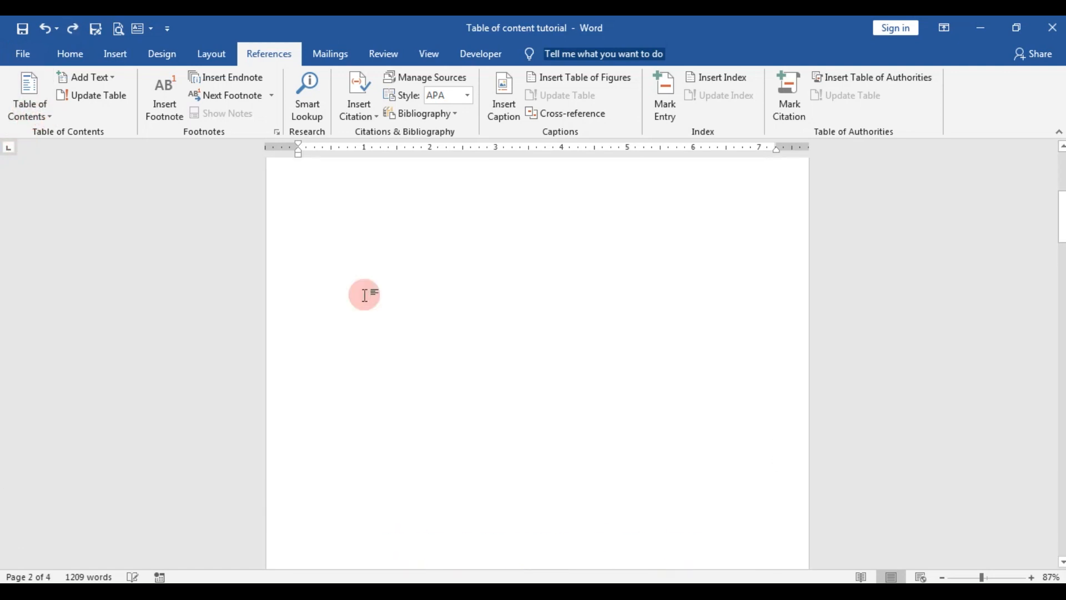
click(349, 239)
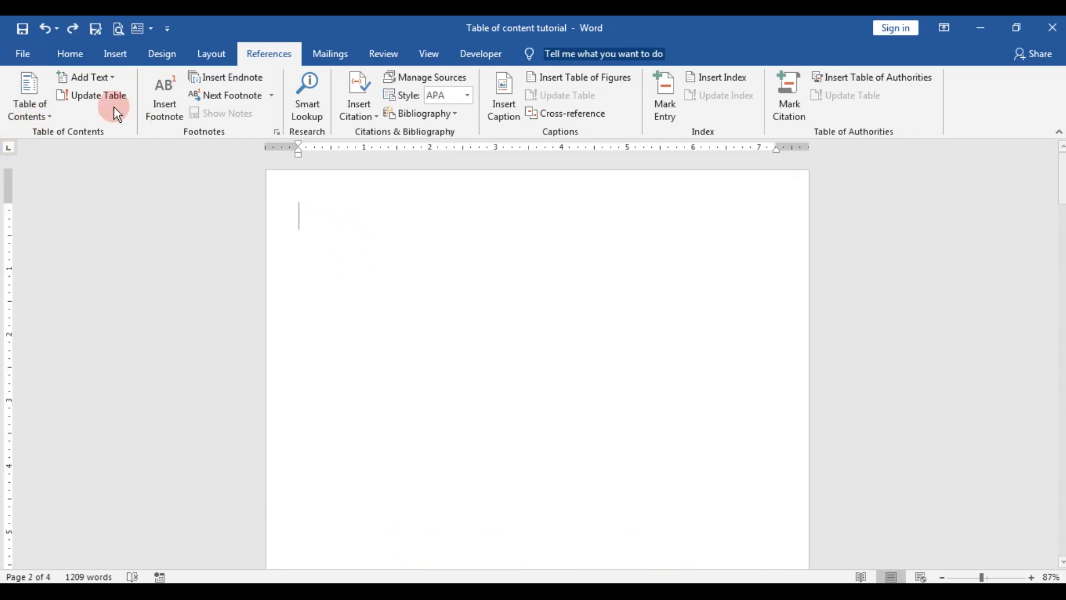
click(15, 118)
click(79, 201)
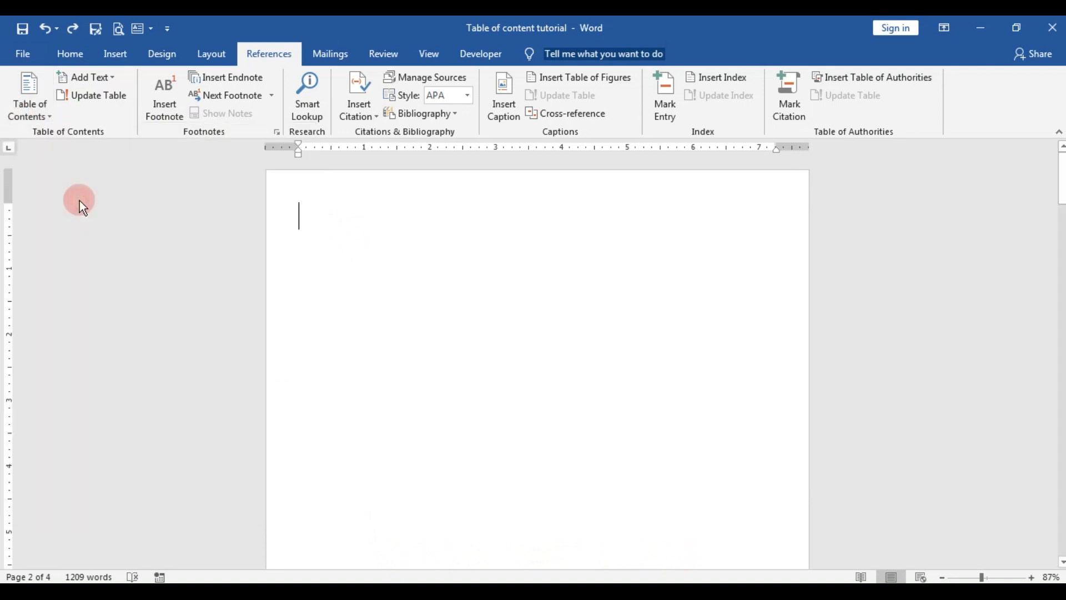
Try to enlarge the font of the entries in the inserted table of contents
scroll(554, 408, down, 10)
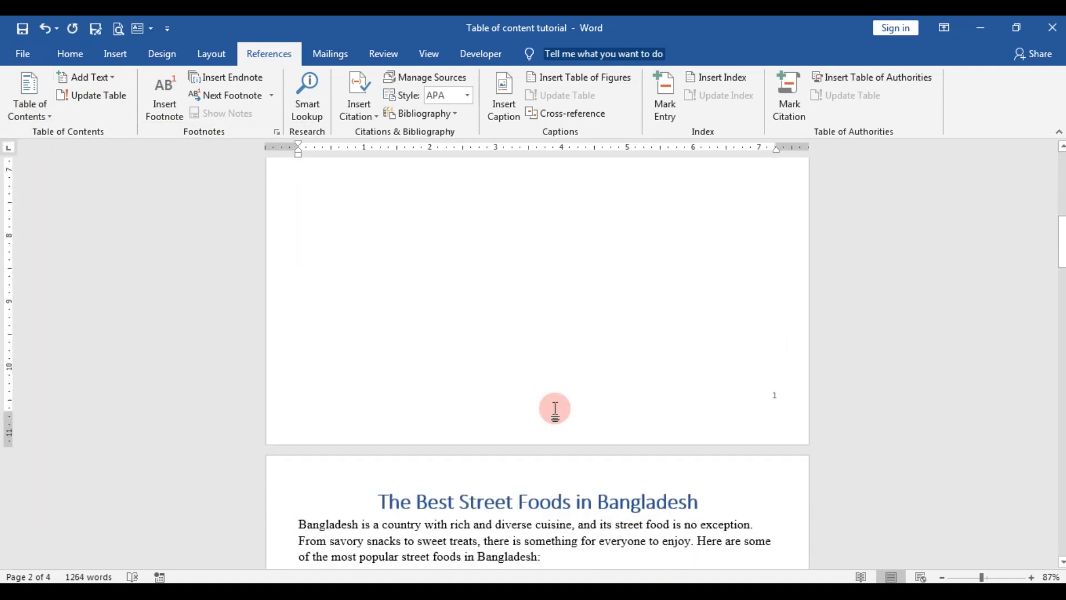
scroll(556, 409, up, 5)
scroll(556, 409, up, 5)
click(436, 348)
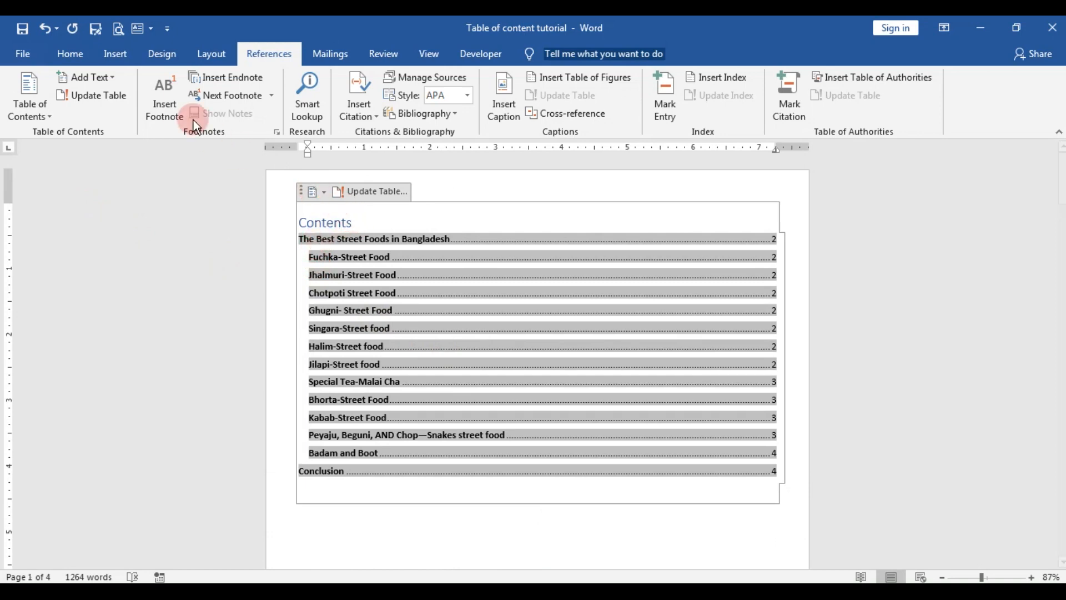
click(62, 55)
click(254, 83)
click(254, 83)
click(254, 82)
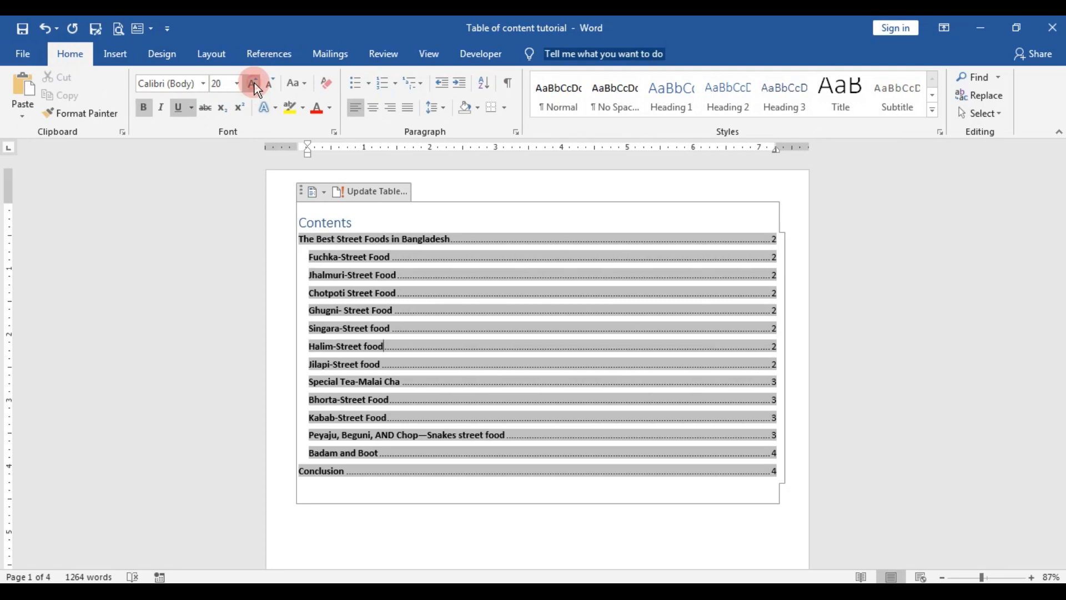
Centre the "Contents" title above the table of contents, make it bold and set its font size to 26 pt
click(364, 217)
drag(356, 222, 273, 223)
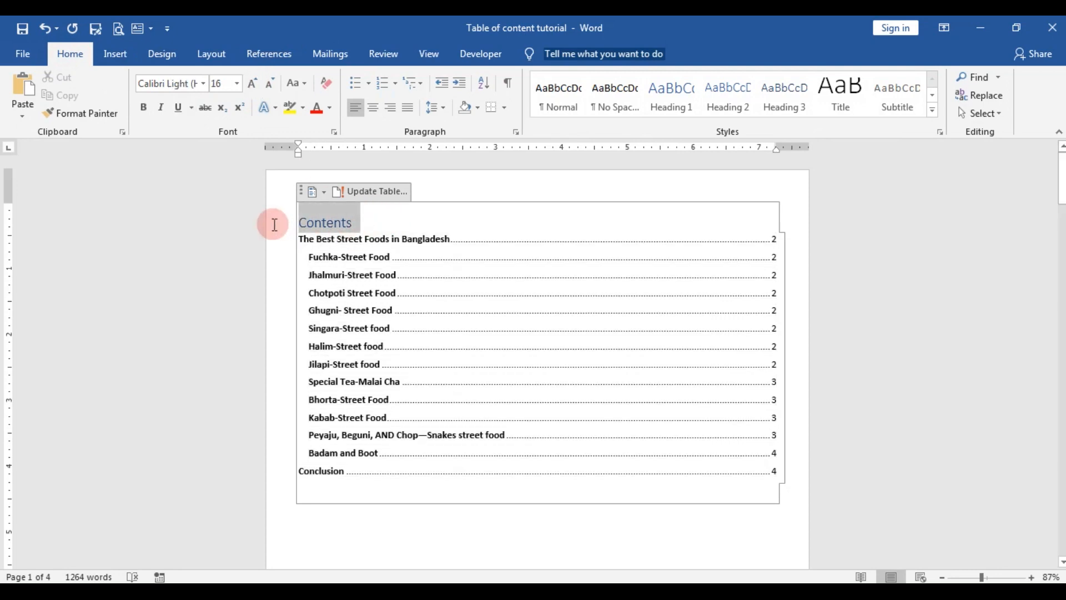
drag(358, 220, 279, 222)
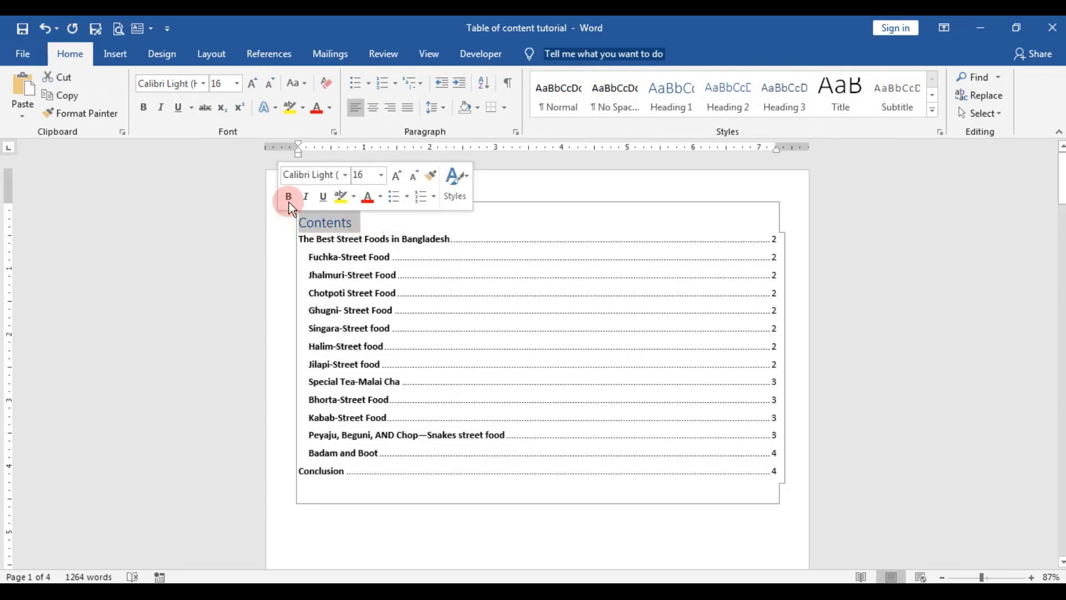
click(369, 109)
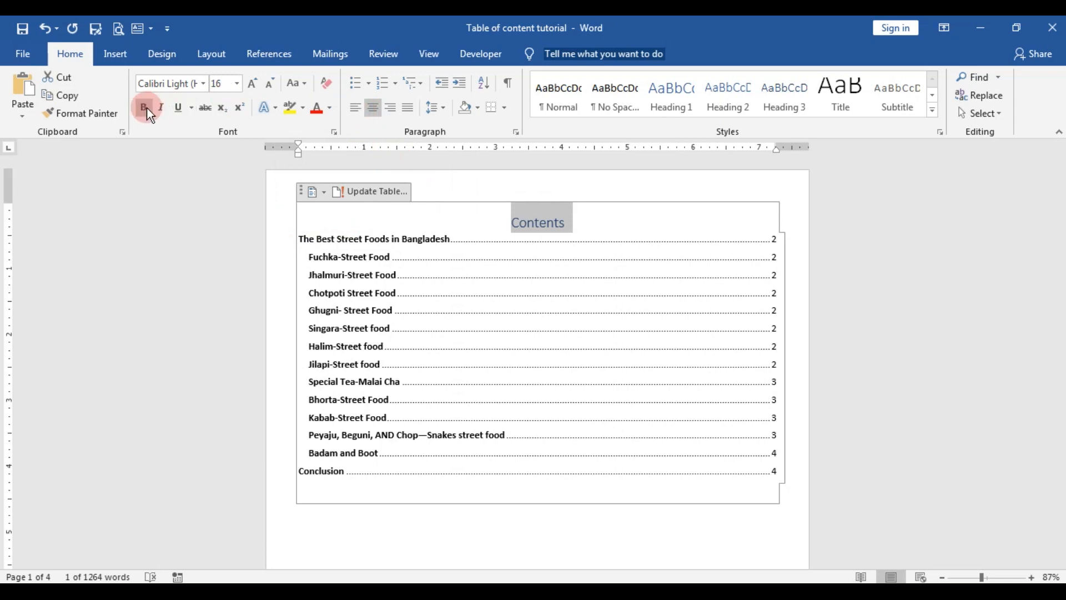
click(253, 82)
click(254, 82)
click(253, 82)
click(254, 82)
click(253, 82)
click(476, 331)
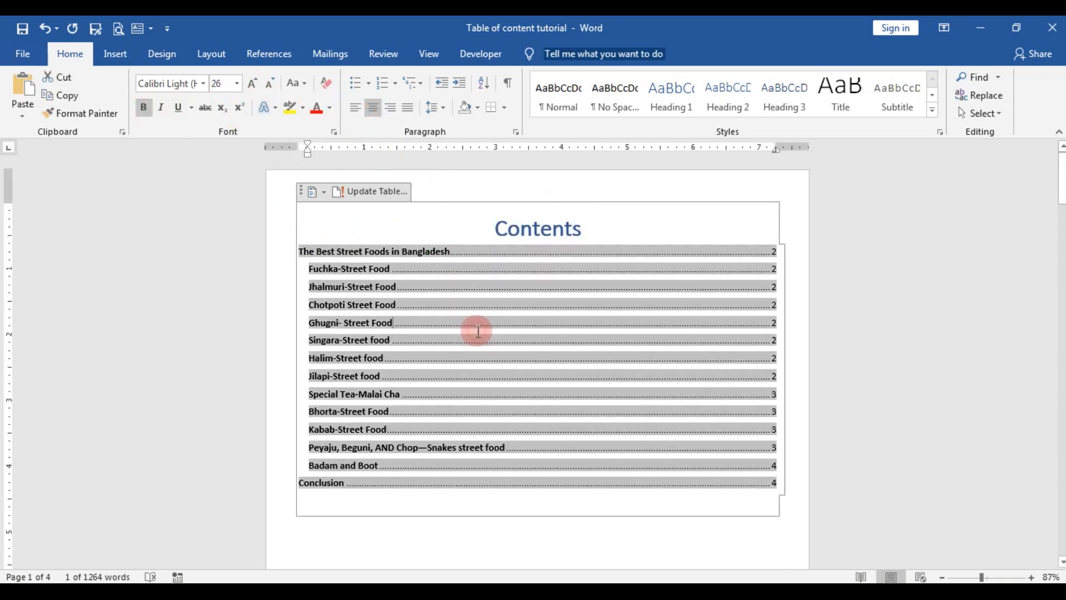
click(648, 217)
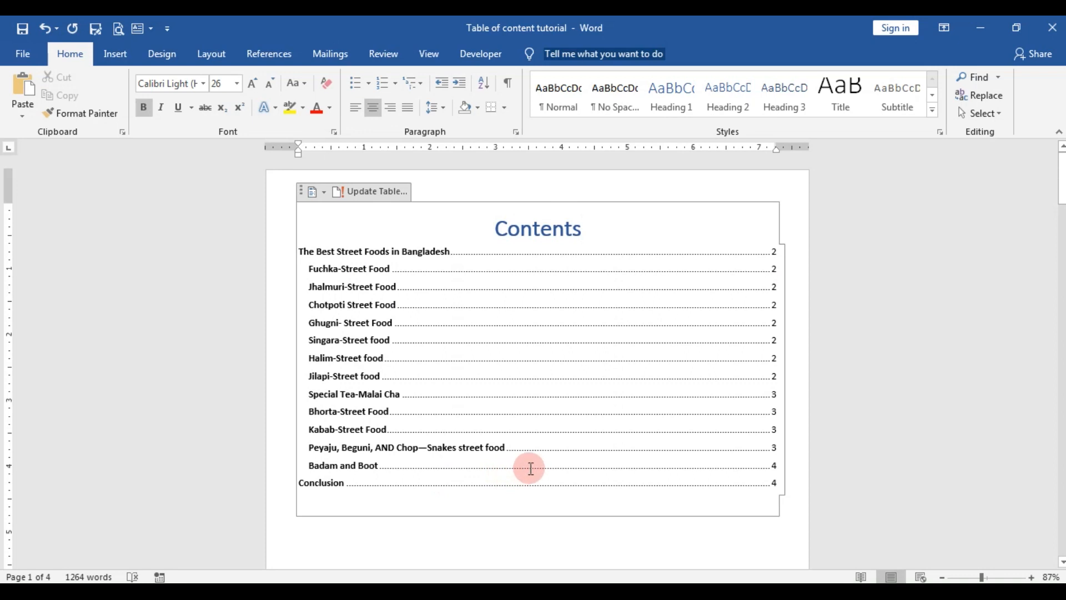
Change all table of contents entries to Times New Roman and enlarge them to one size step below 16 pt
drag(356, 488, 263, 259)
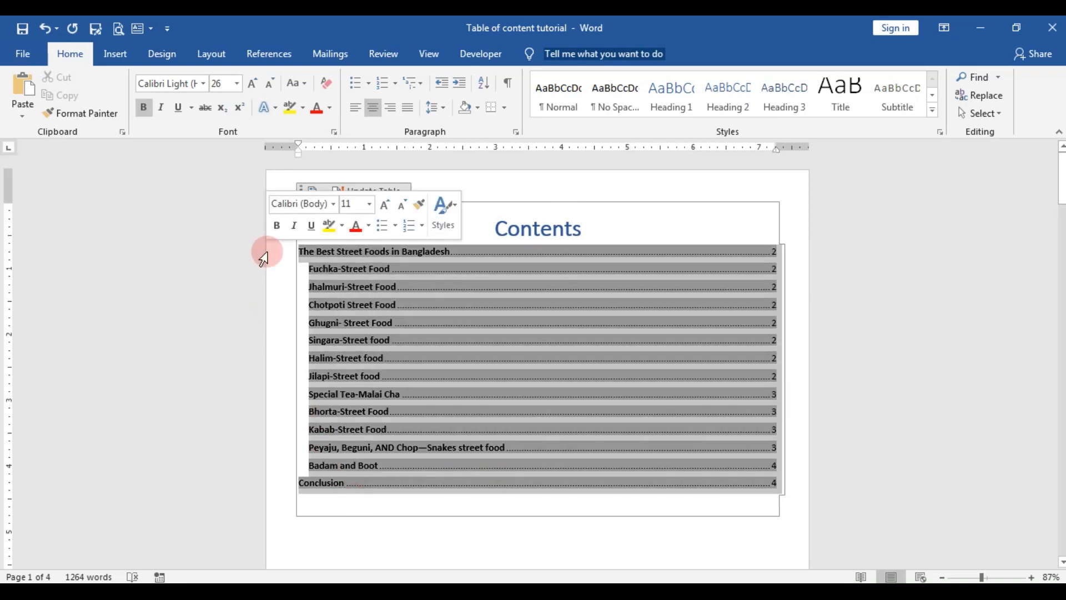
click(202, 83)
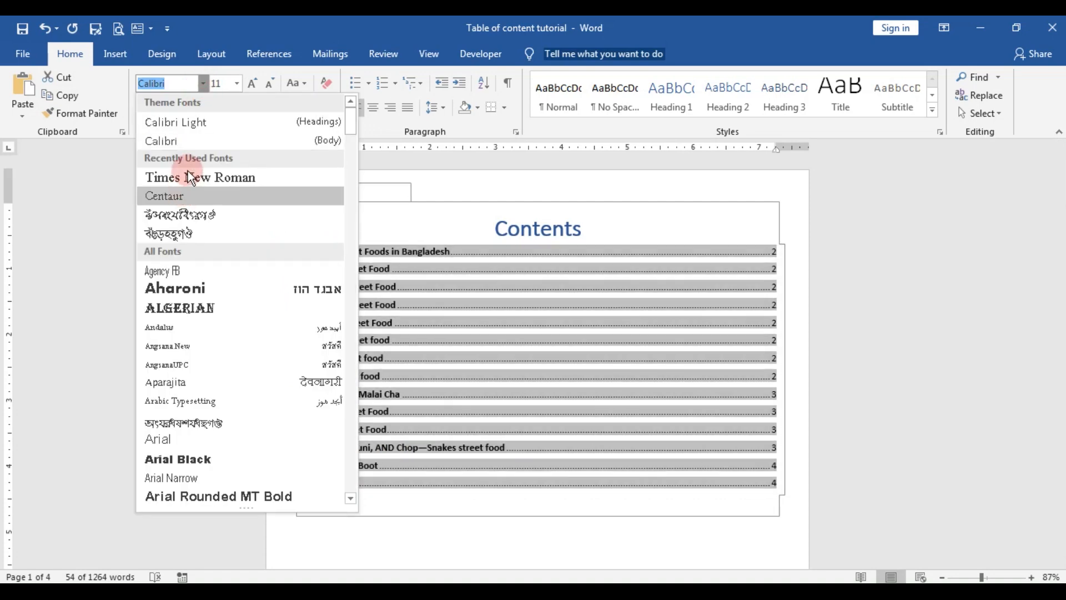
click(188, 176)
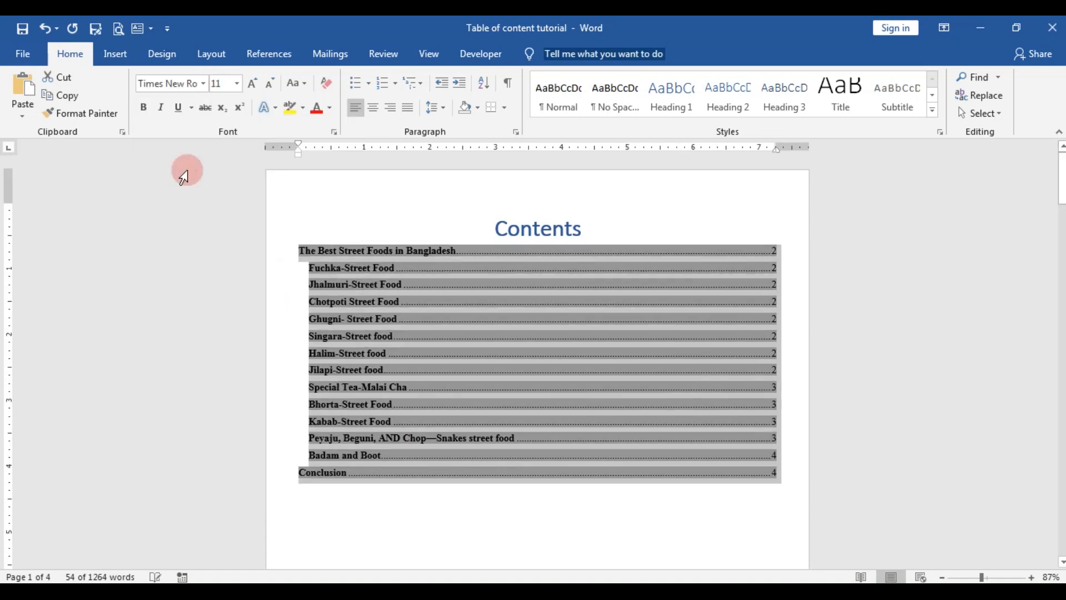
click(253, 83)
click(253, 84)
click(252, 83)
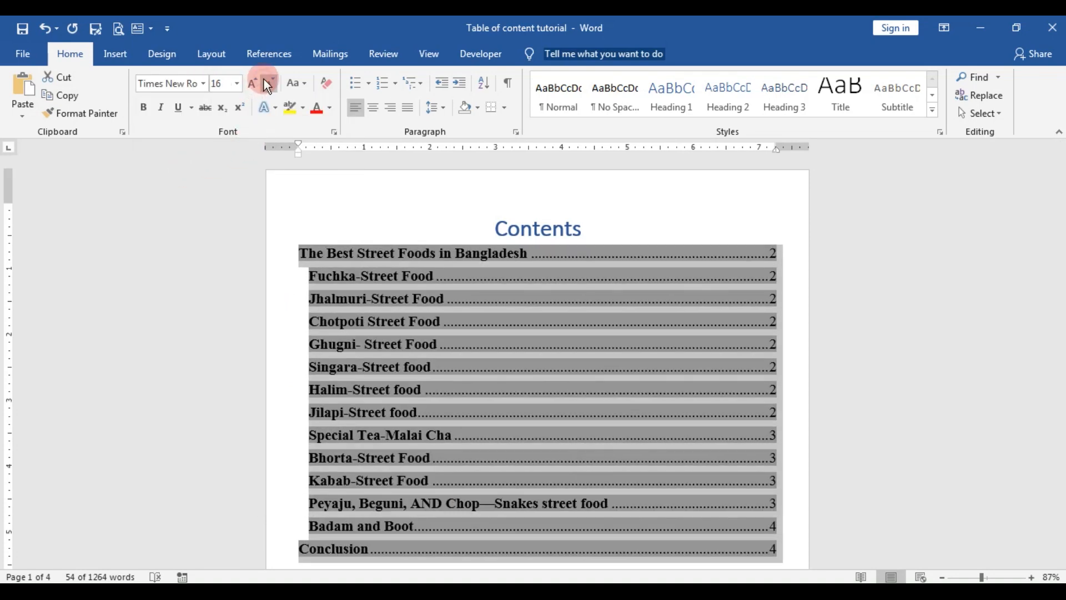
click(264, 84)
click(460, 194)
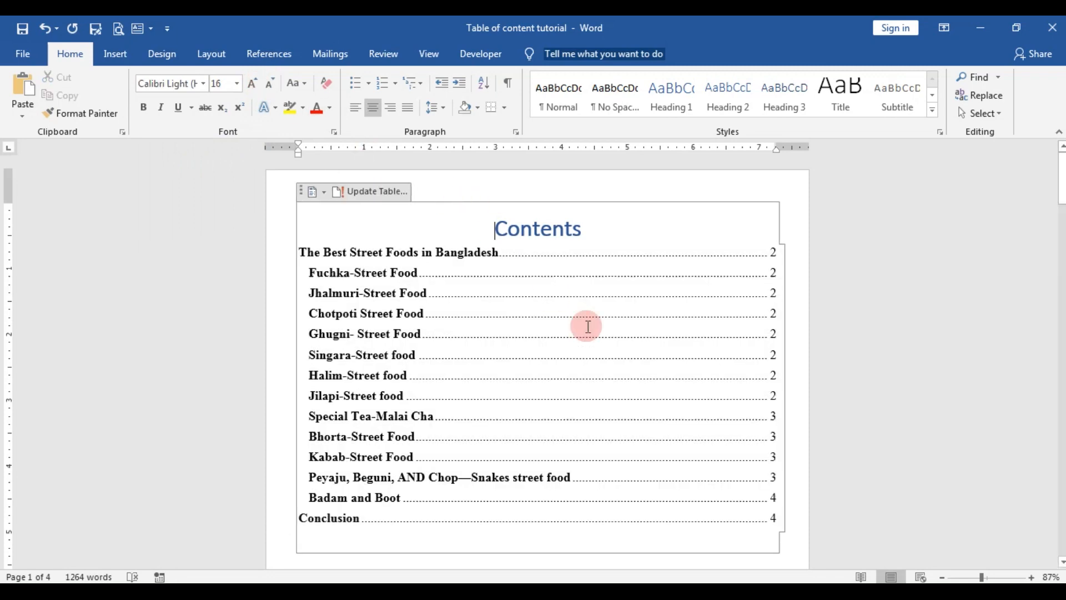
Review the formatted table of contents beside the document's pages at 50% zoom, checking its entries against the headings
scroll(618, 350, down, 5)
click(476, 476)
scroll(476, 475, up, 3)
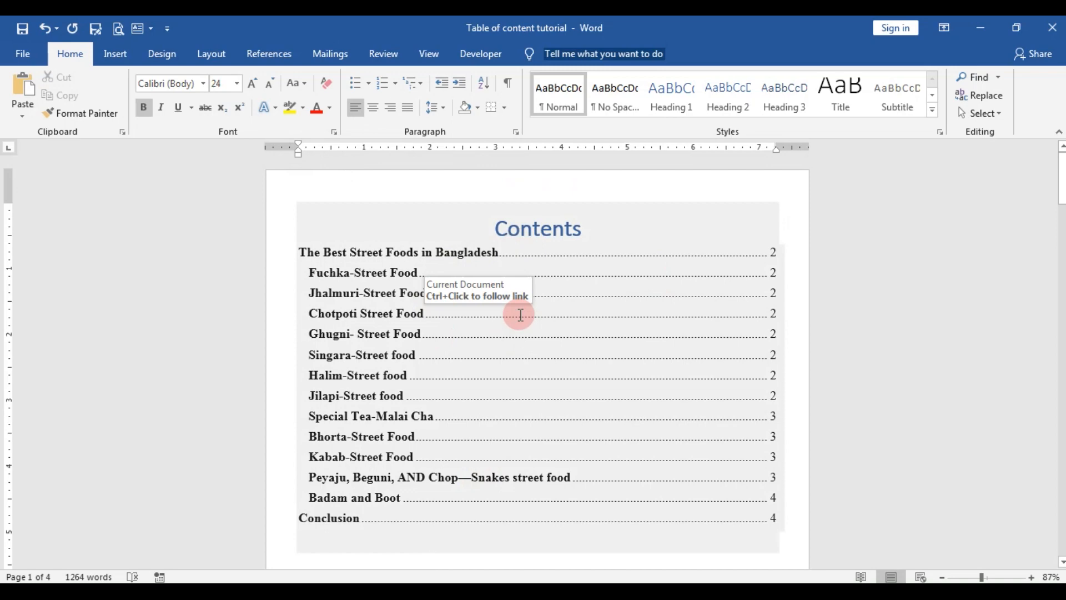
scroll(520, 314, down, 5)
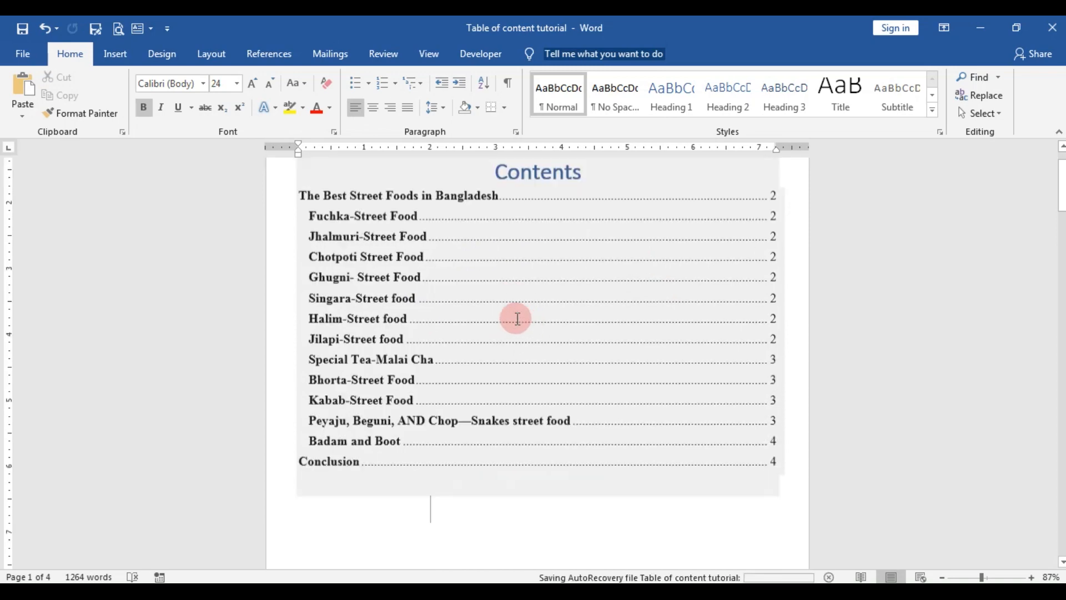
click(973, 577)
click(965, 578)
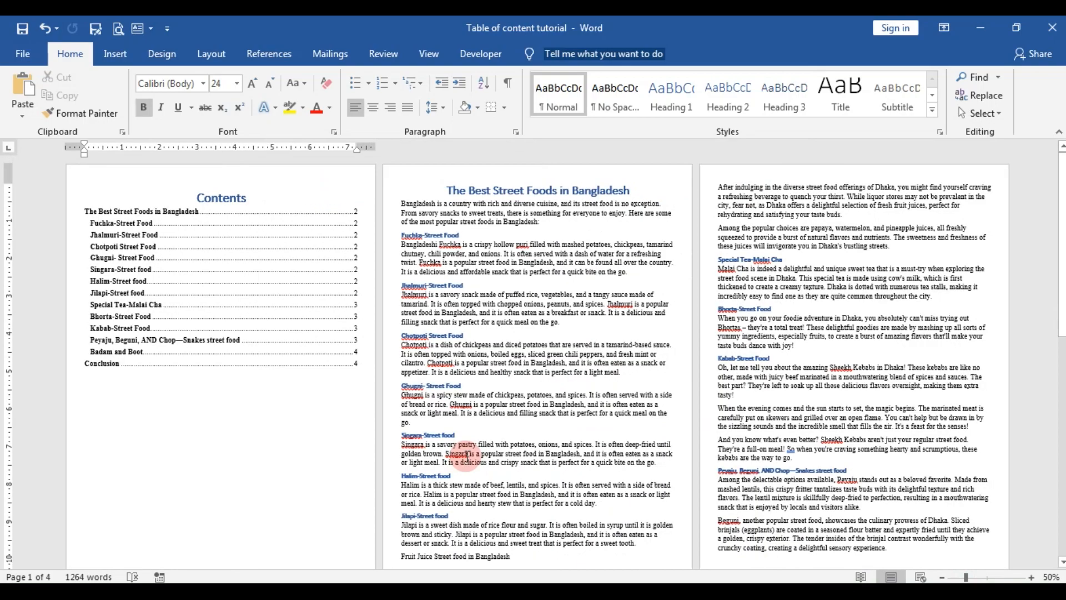
scroll(467, 456, down, 5)
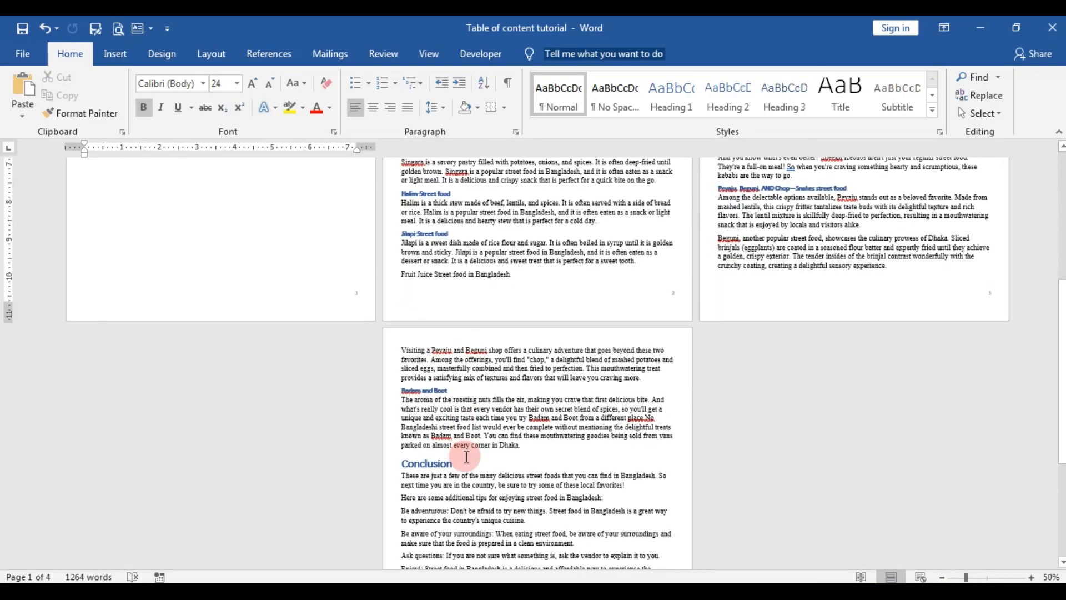
scroll(466, 456, up, 8)
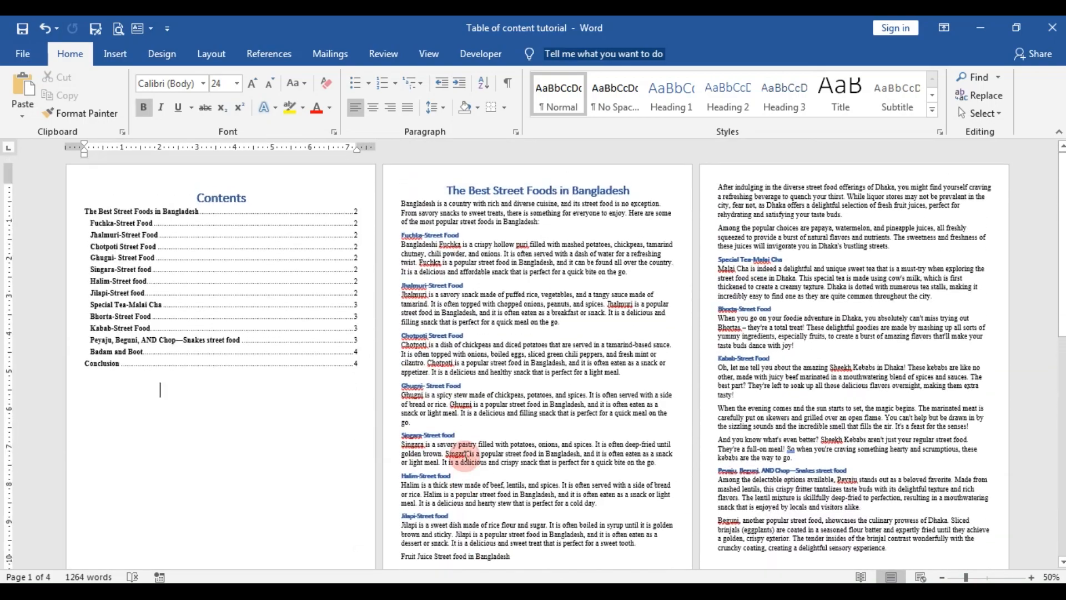
click(206, 294)
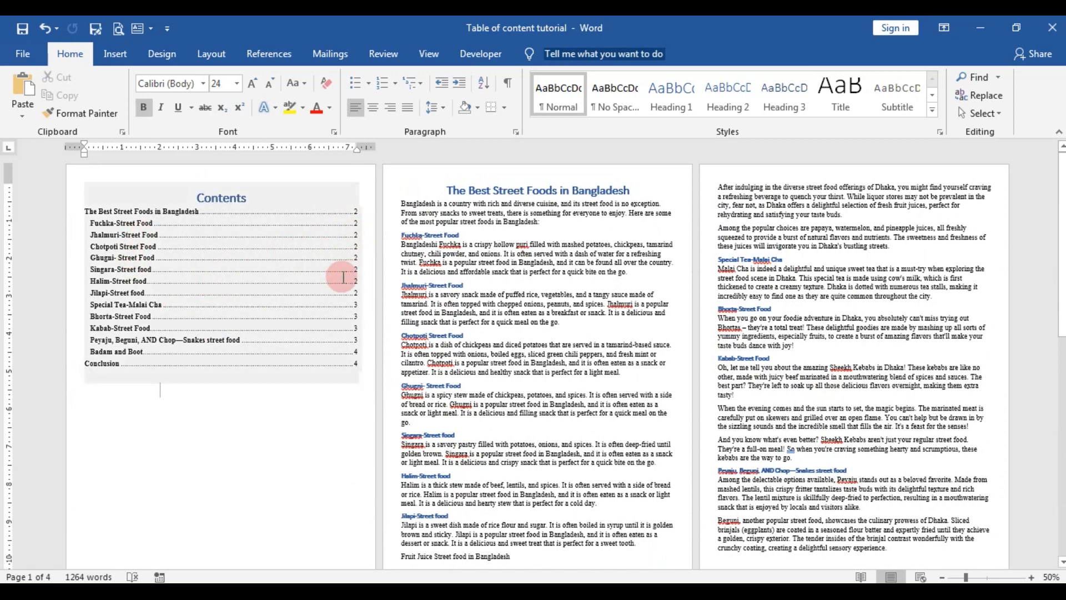
scroll(336, 372, down, 1)
scroll(331, 378, up, 1)
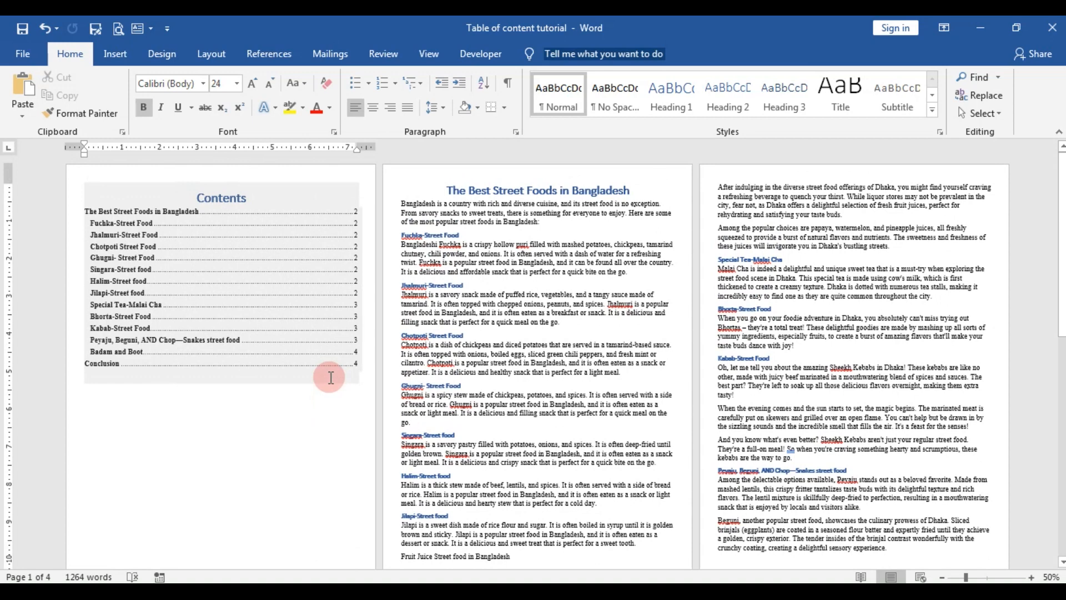
click(230, 411)
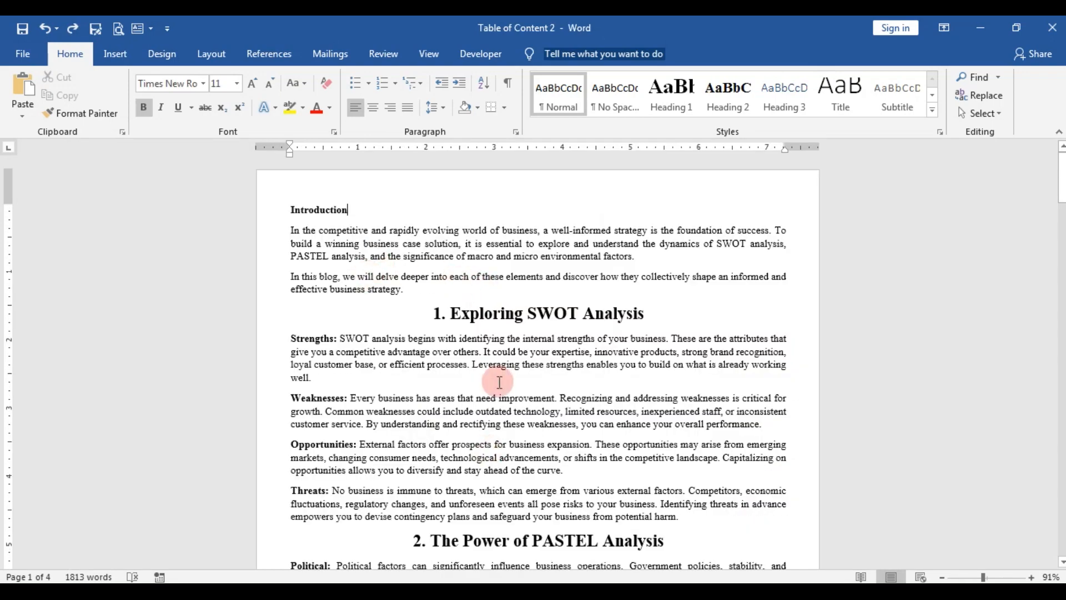
Look through all pages of the "Table of Content 2" document at 57% zoom to examine its headings
scroll(499, 382, down, 15)
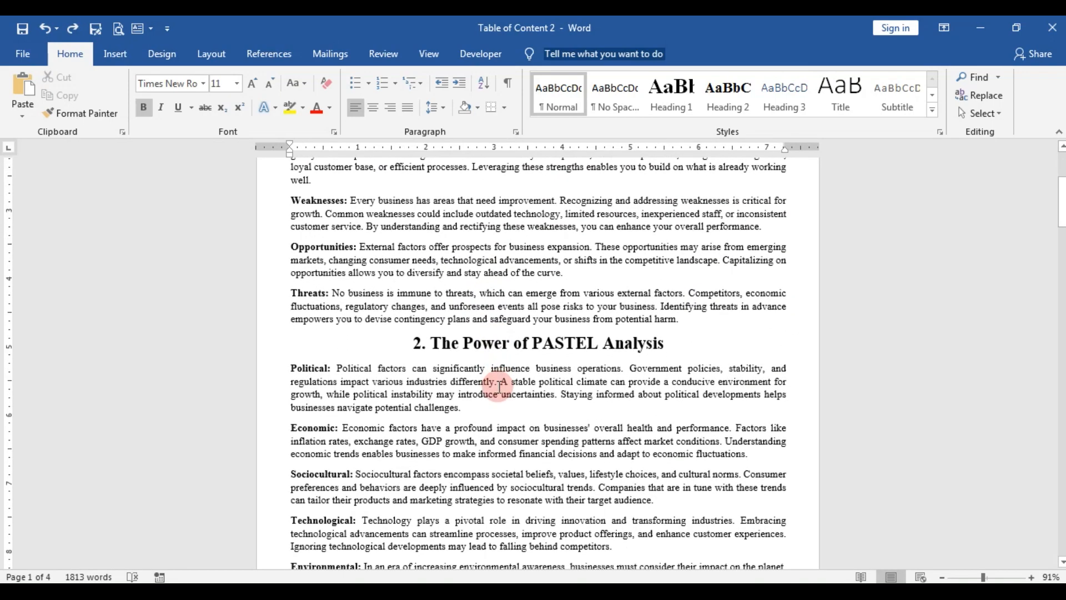
scroll(499, 391, down, 1)
drag(981, 577, 969, 577)
scroll(610, 494, down, 3)
scroll(339, 454, down, 5)
scroll(338, 454, up, 15)
scroll(337, 454, up, 2)
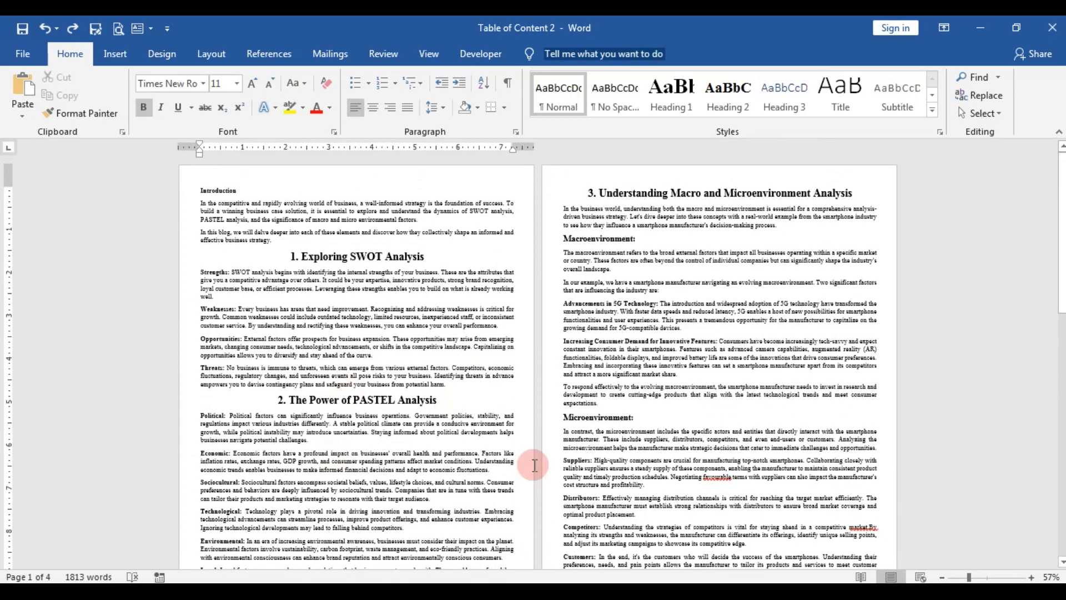
Select the headings "Introduction", "1. Exploring SWOT Analysis" and "2. The Power of PASTEL Analysis" together
drag(987, 580, 990, 579)
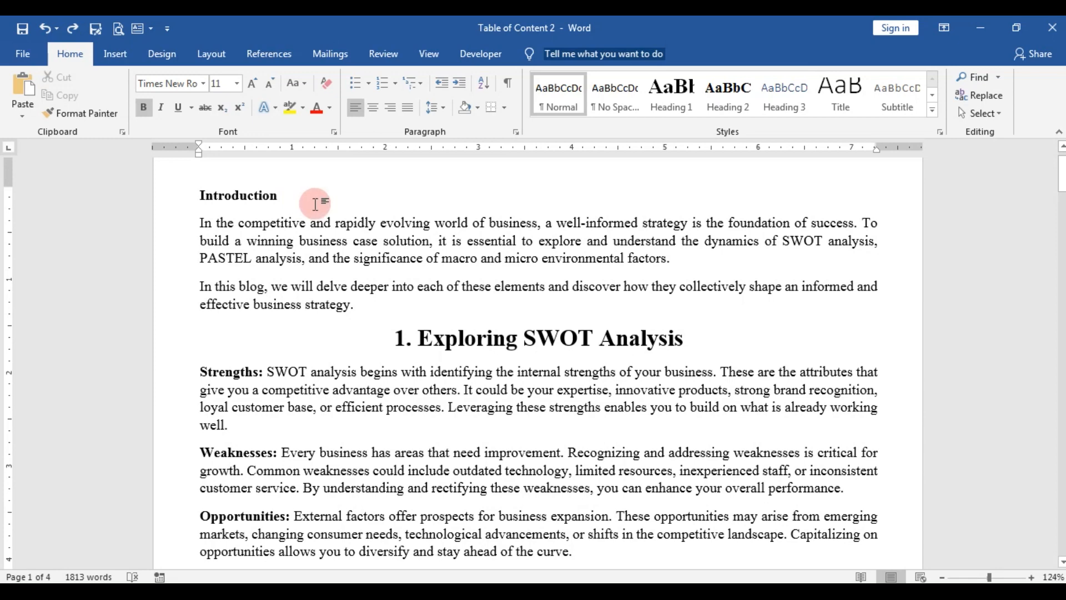
scroll(459, 336, down, 3)
scroll(464, 331, up, 4)
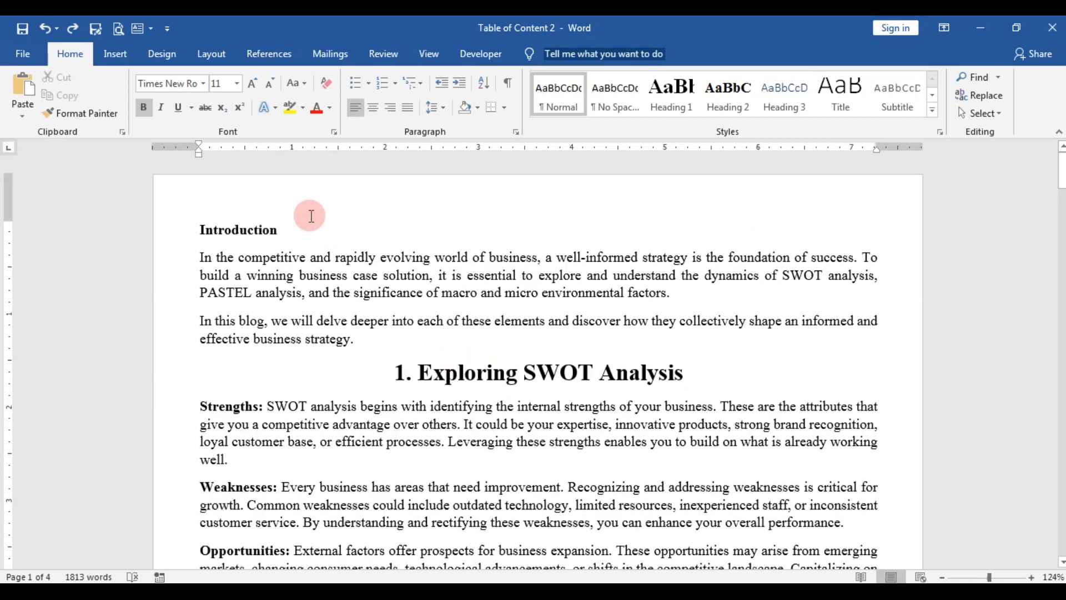
drag(286, 228, 167, 225)
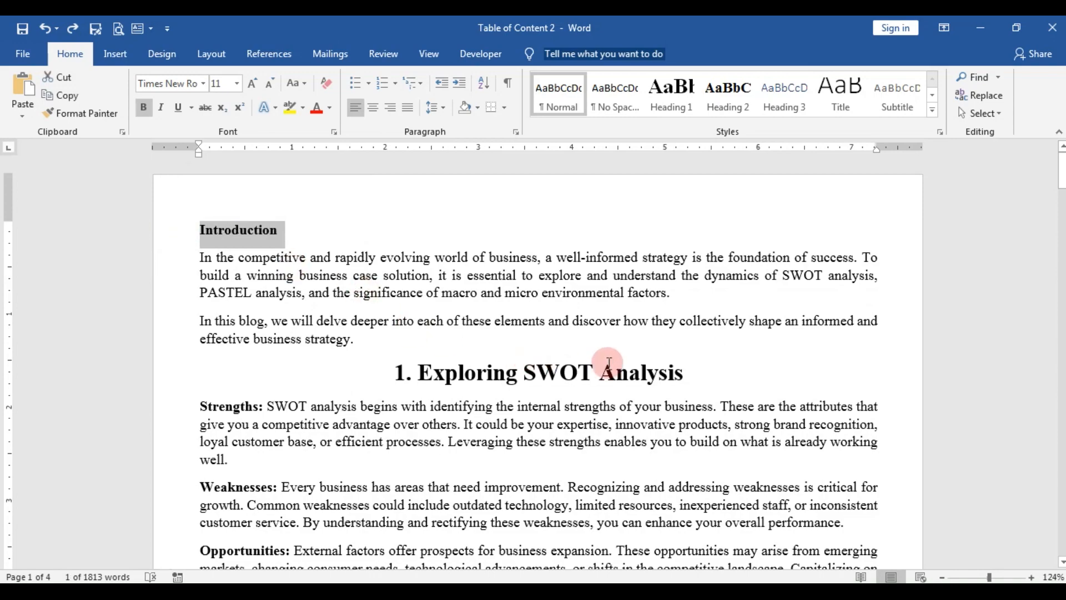
drag(692, 370, 305, 373)
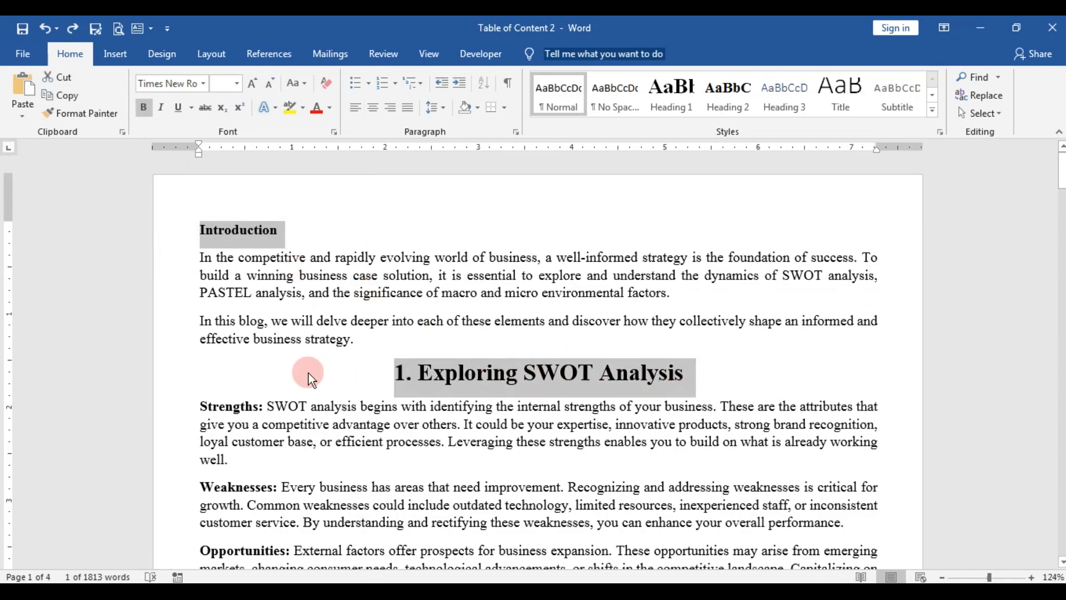
scroll(511, 400, down, 10)
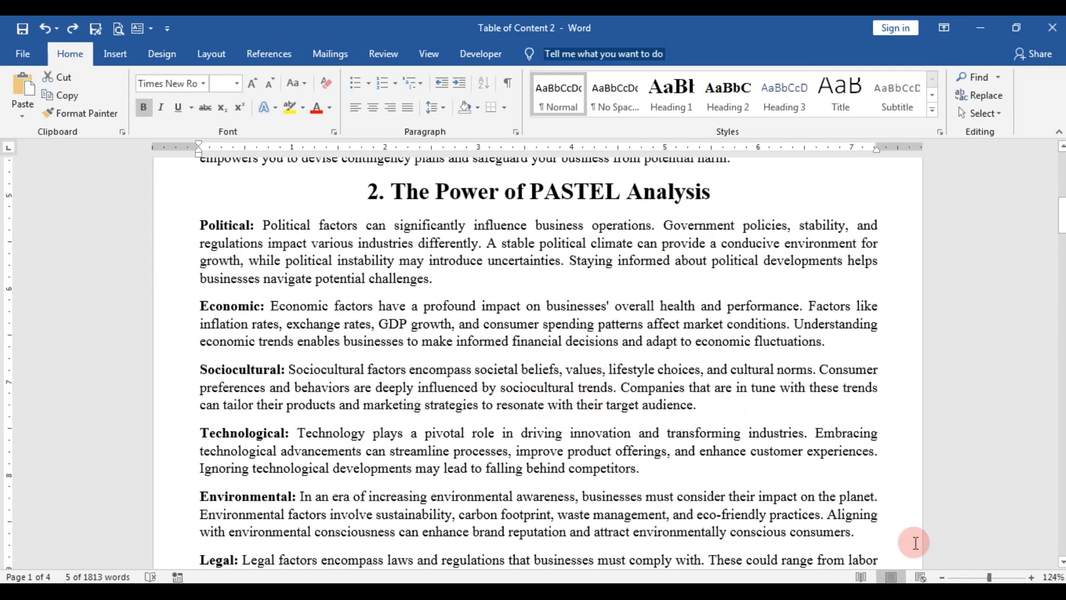
click(977, 577)
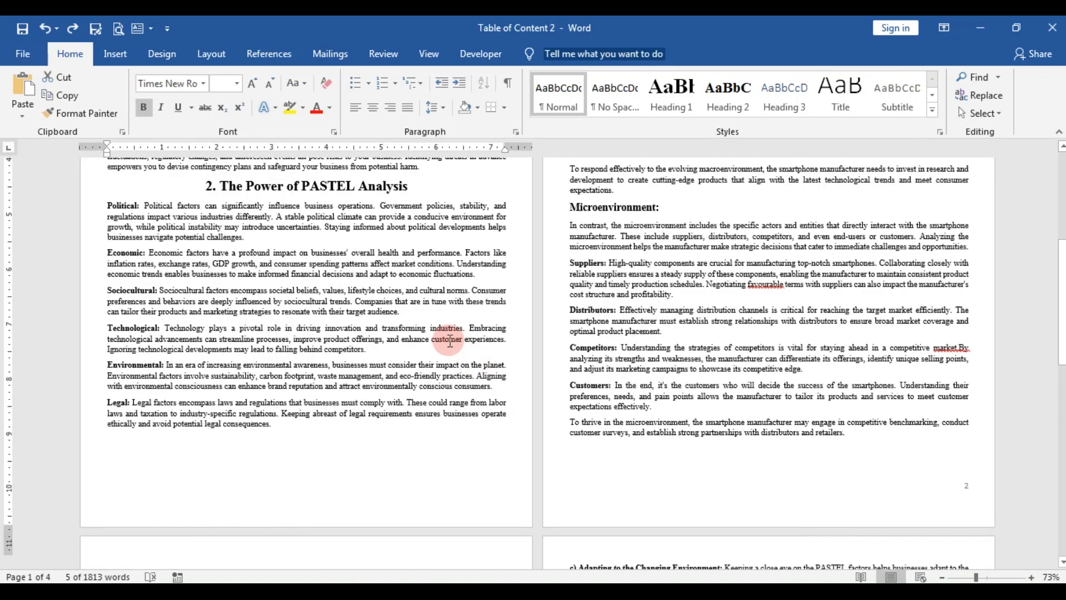
scroll(333, 277, up, 5)
drag(407, 315, 205, 315)
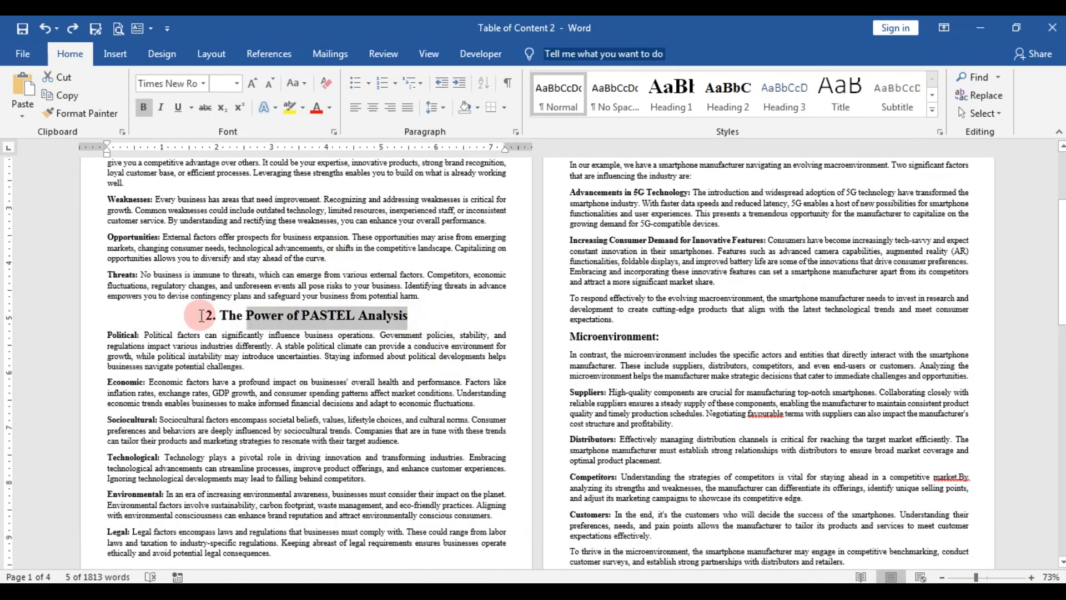
Add the headings "3. Understanding Macro and Microenvironment Analysis" and "4.Applying Michael Porter's Five Factors Model Analysis" to the current selection
scroll(254, 400, down, 5)
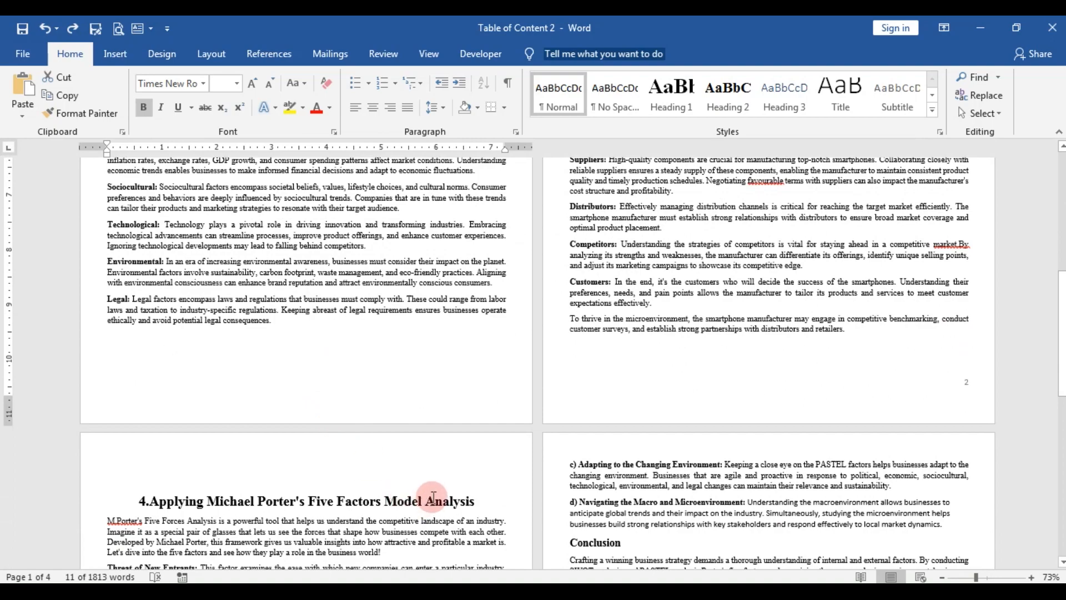
scroll(512, 369, up, 8)
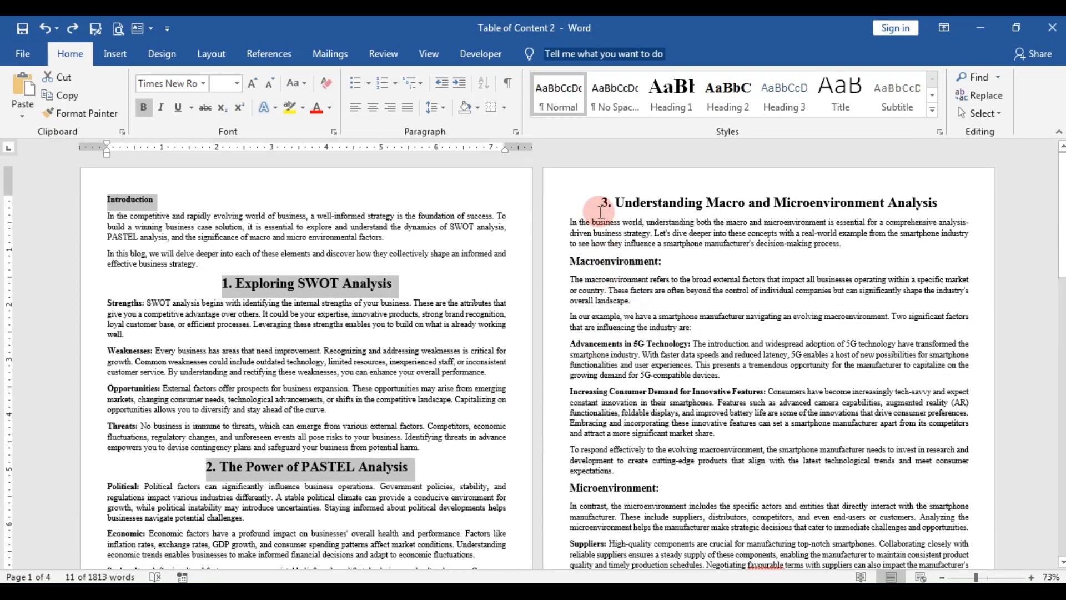
drag(600, 203, 938, 205)
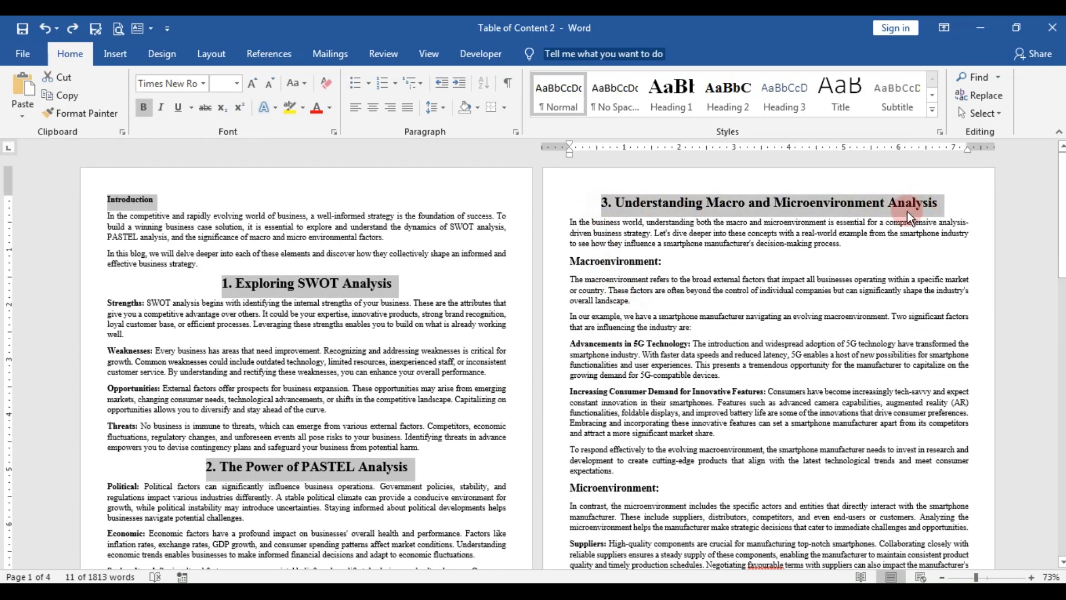
scroll(193, 454, down, 3)
scroll(193, 454, down, 6)
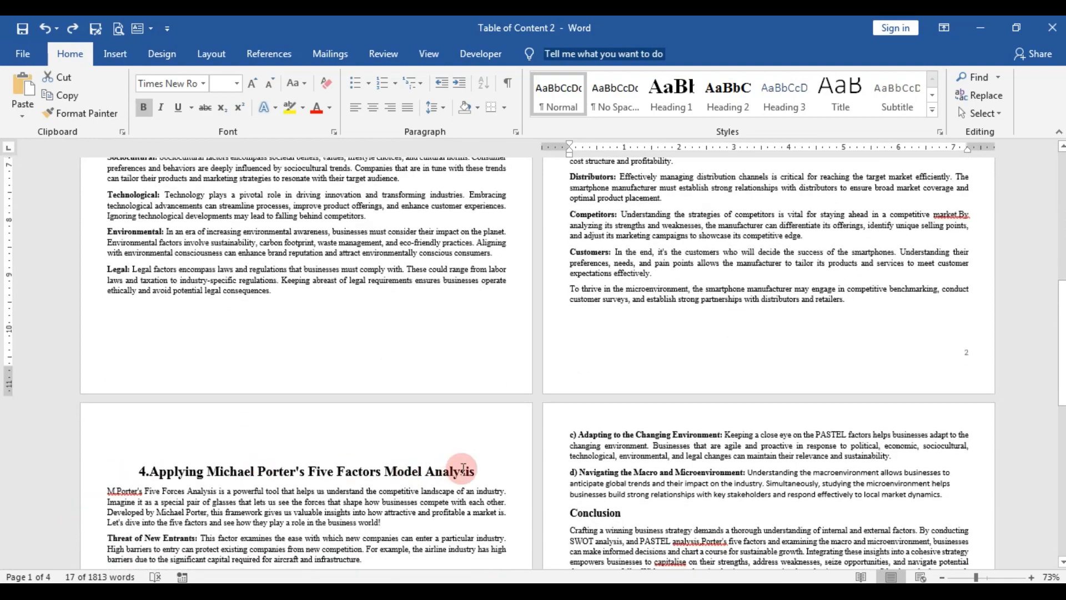
drag(458, 468, 98, 466)
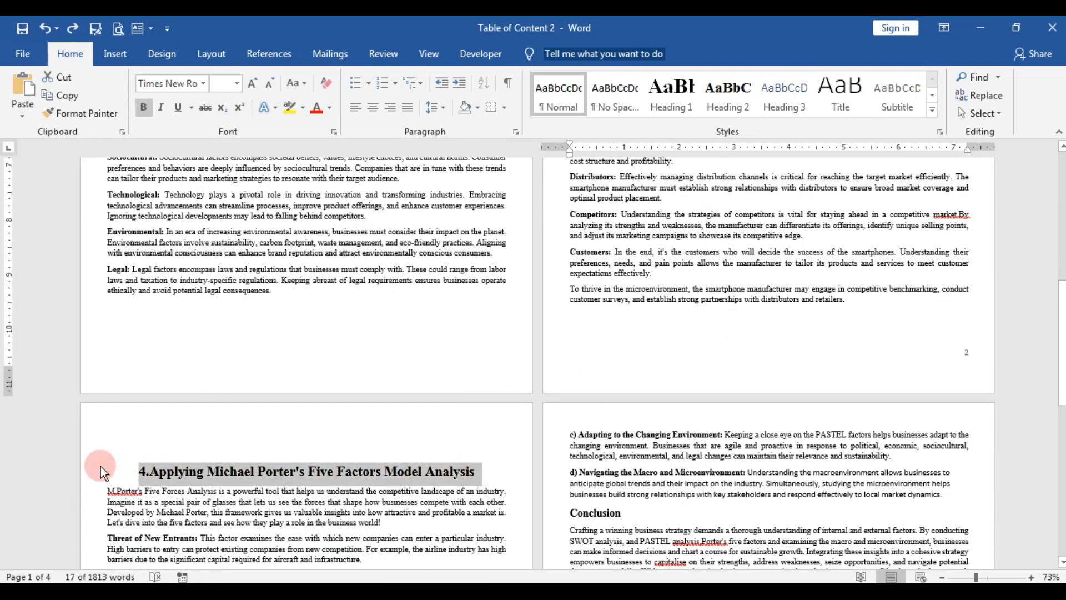
Add the headings "5. Integrating Insights of analyses for a Winning Business Strategy" and "Conclusion" to the current selection
scroll(604, 466, down, 3)
scroll(604, 466, down, 10)
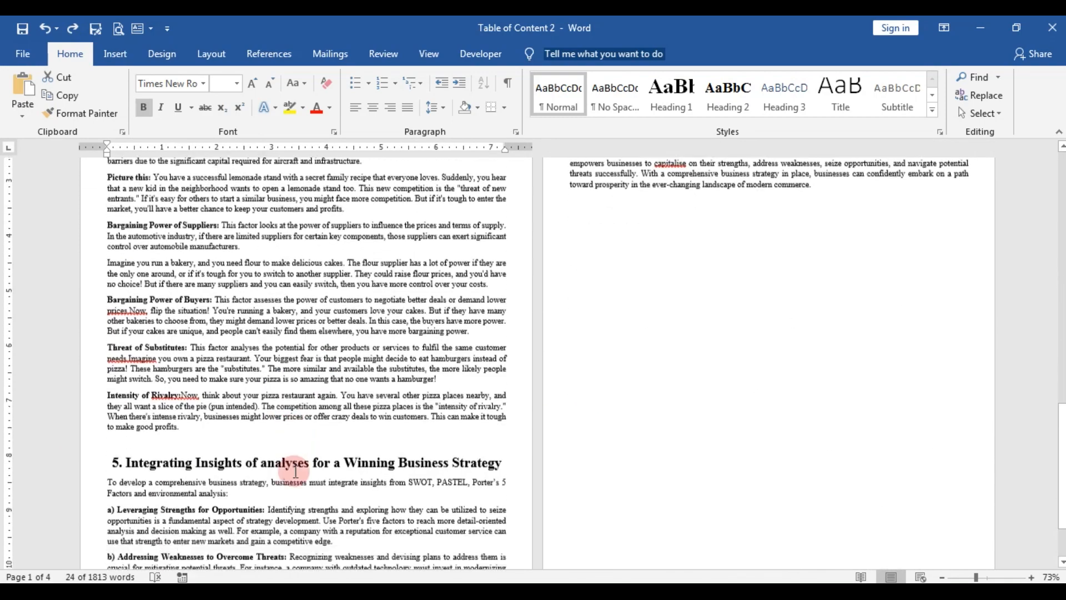
drag(512, 423, 83, 423)
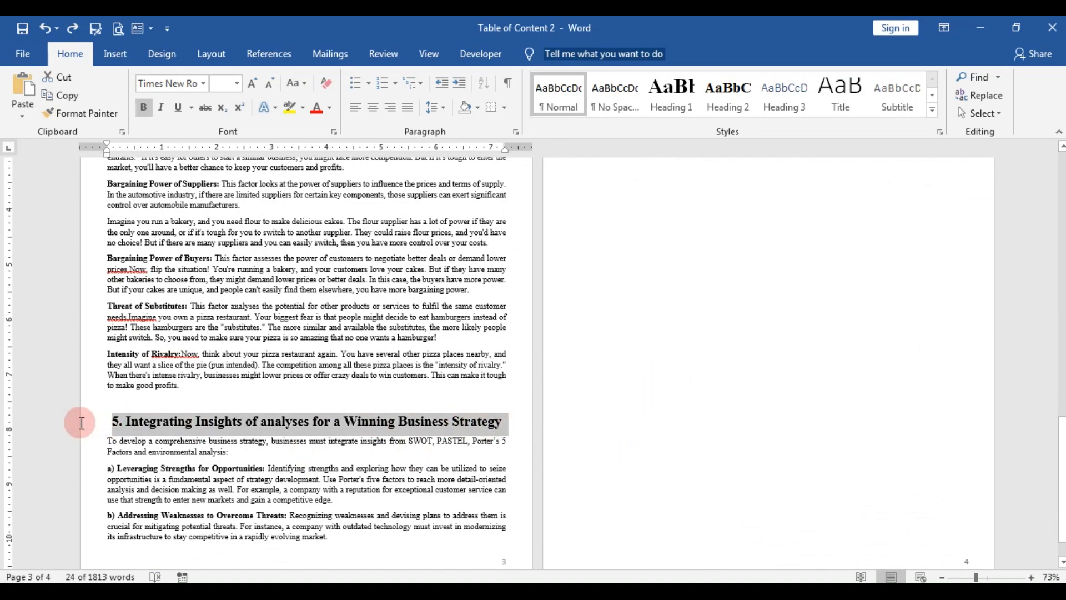
scroll(527, 401, up, 1)
scroll(527, 401, up, 9)
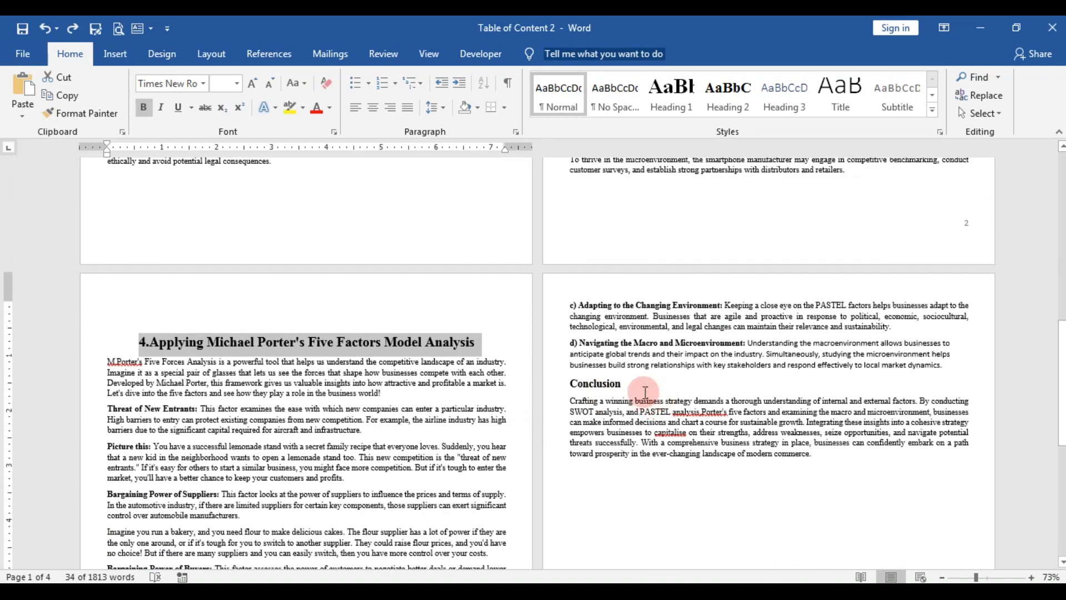
drag(611, 383, 555, 383)
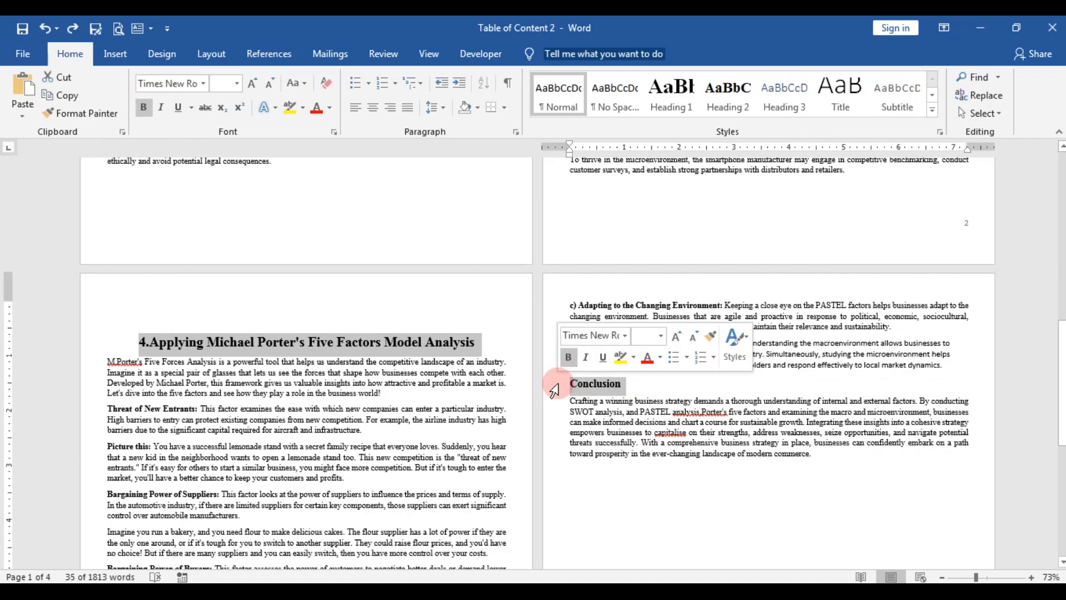
Apply the Heading 1 style to all selected main headings, from "Introduction" through "Conclusion", and check them on the first pages
scroll(279, 413, up, 9)
scroll(279, 413, up, 8)
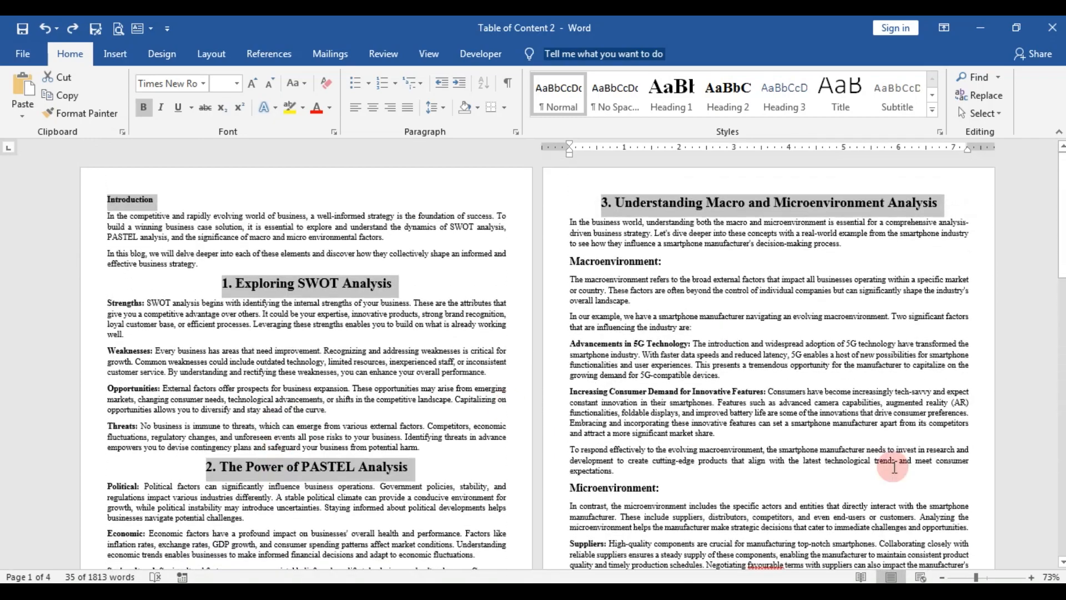
click(956, 578)
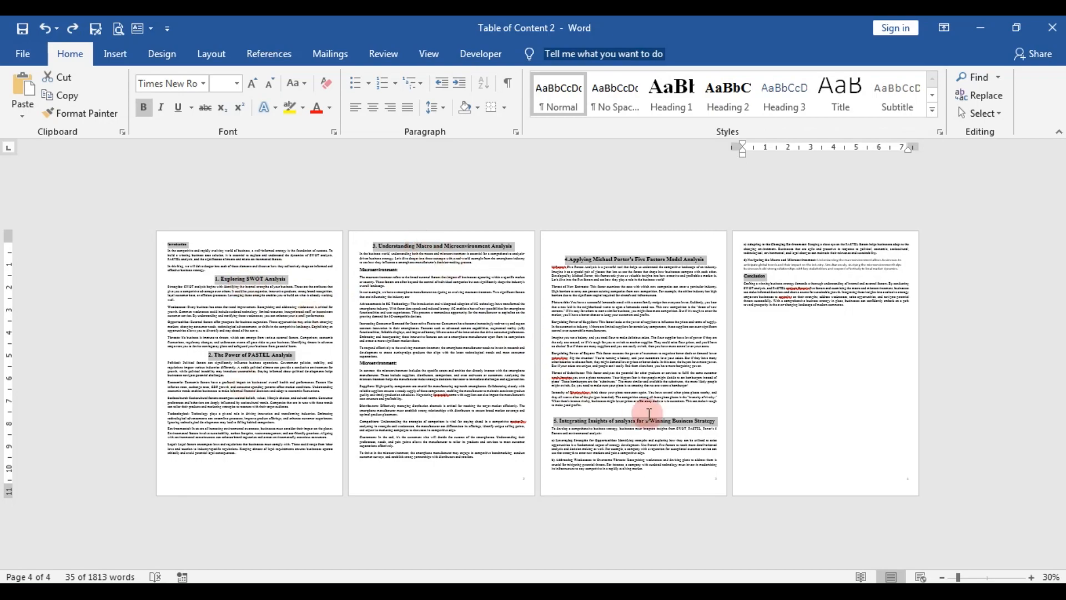
click(971, 580)
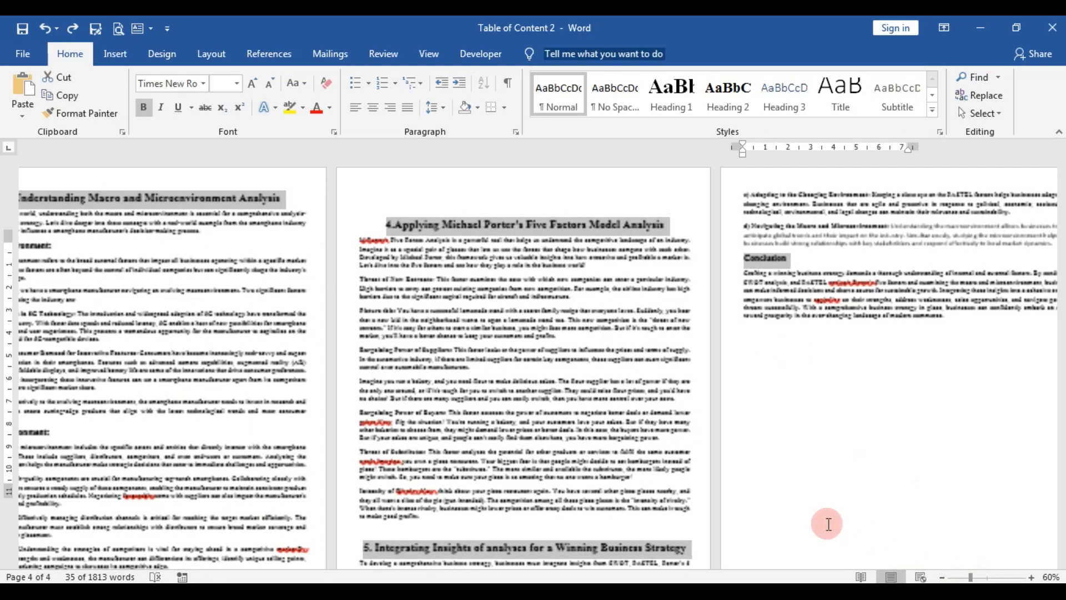
scroll(640, 345, up, 3)
scroll(641, 345, up, 8)
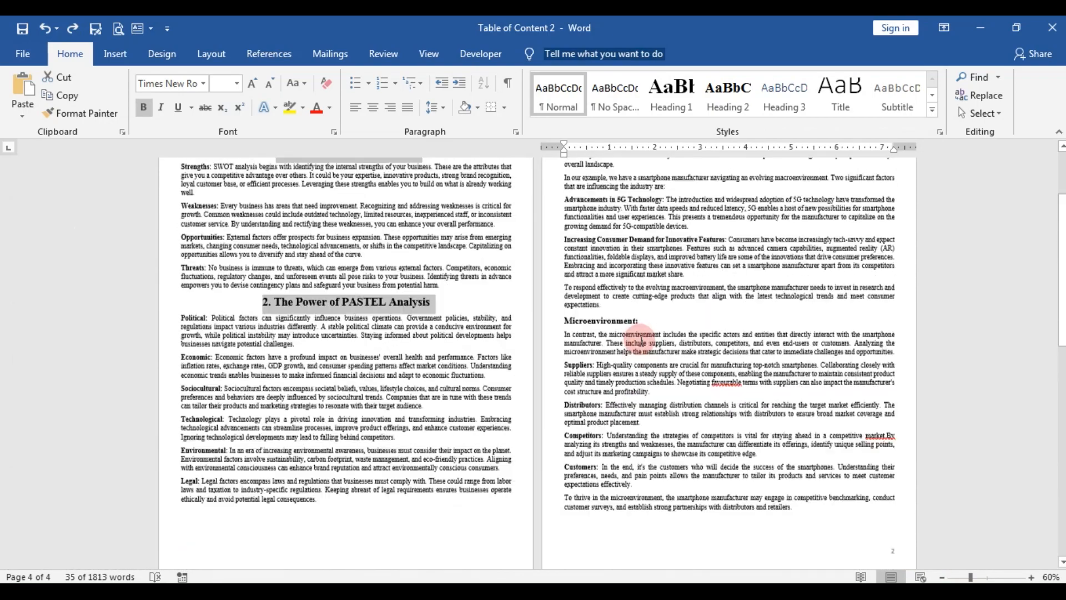
click(682, 98)
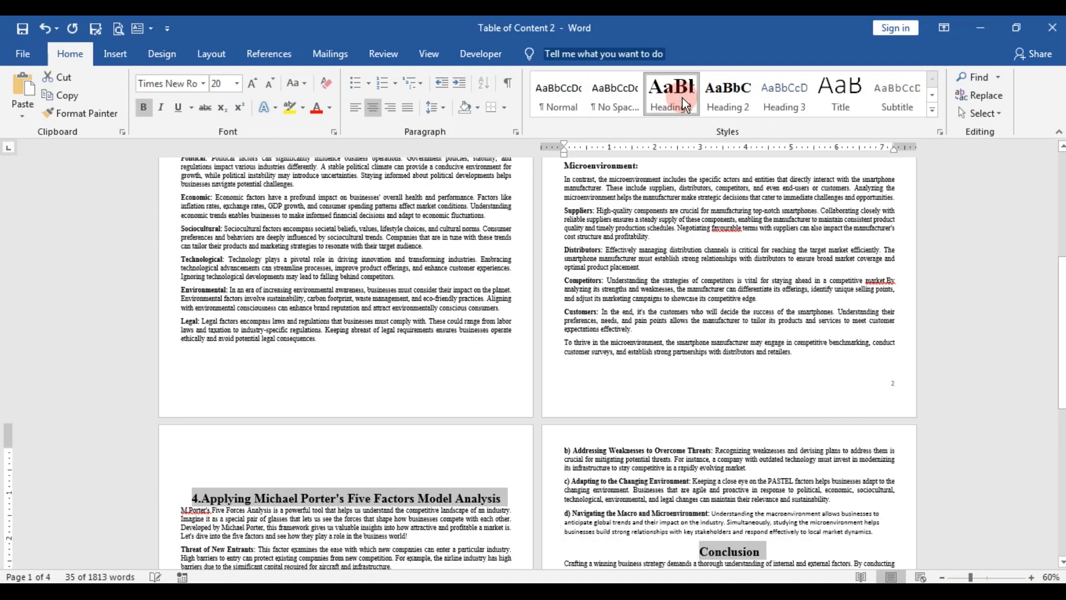
scroll(350, 456, up, 5)
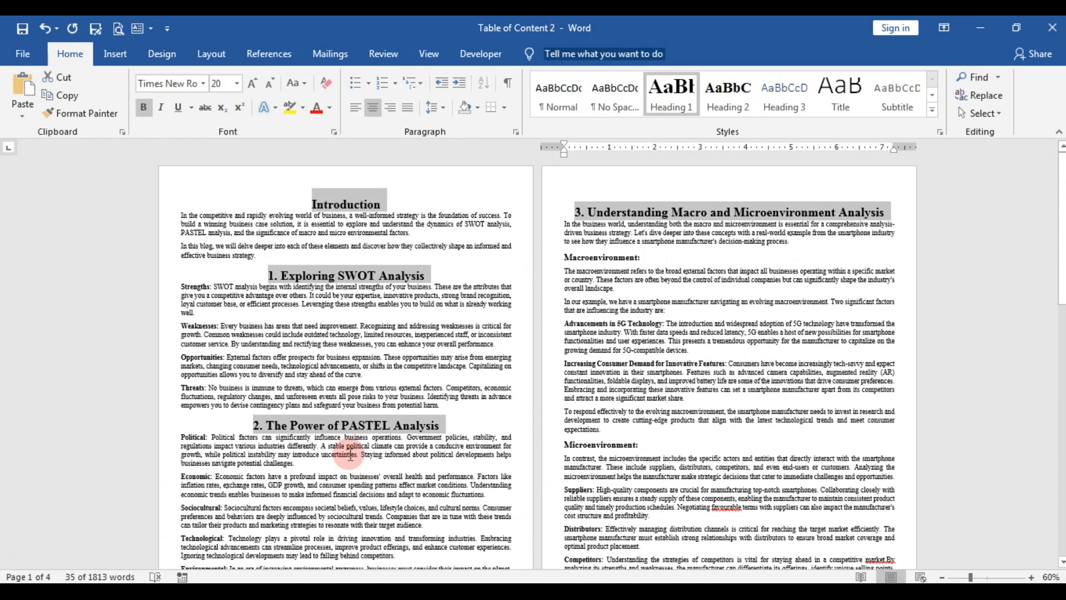
click(383, 206)
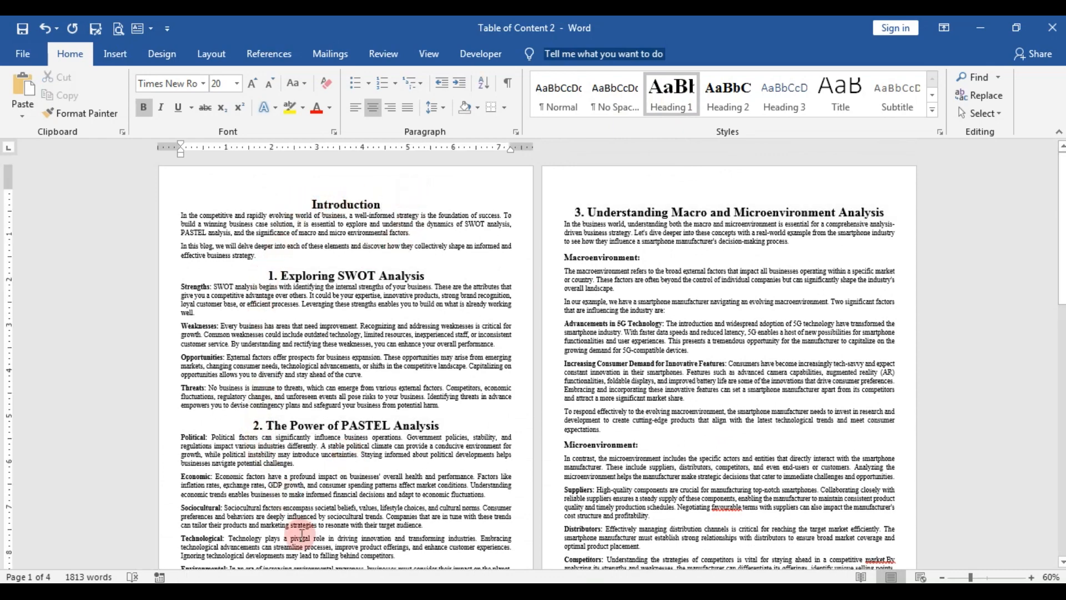
scroll(300, 533, down, 2)
scroll(300, 533, up, 2)
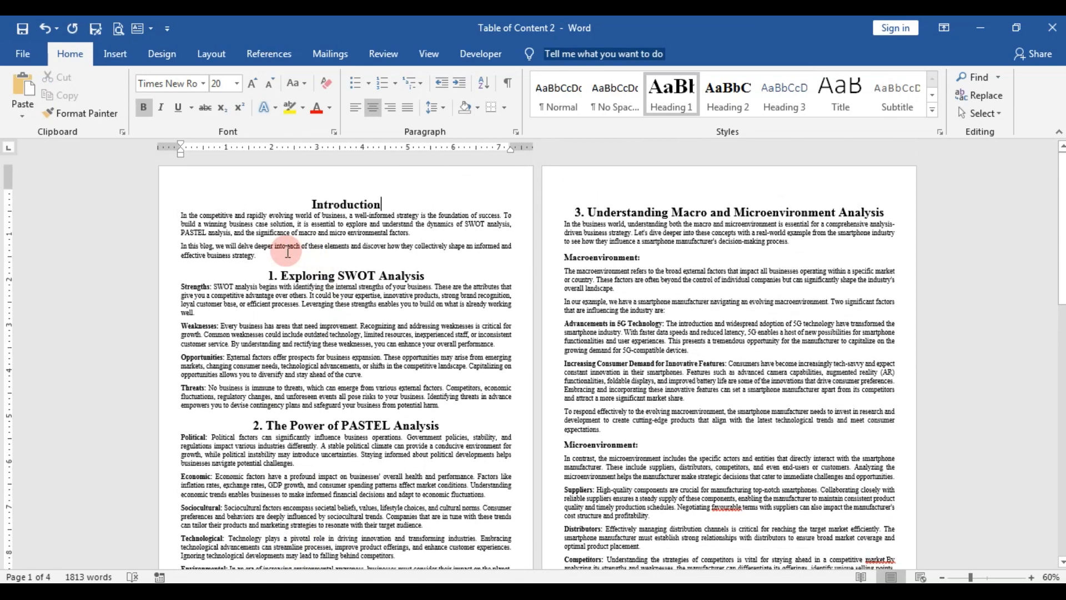
Apply the Heading 2 style to the labels "Strengths:", "Weaknesses:", "Opportunities:" and "Threats:" under "1. Exploring SWOT Analysis"
click(986, 578)
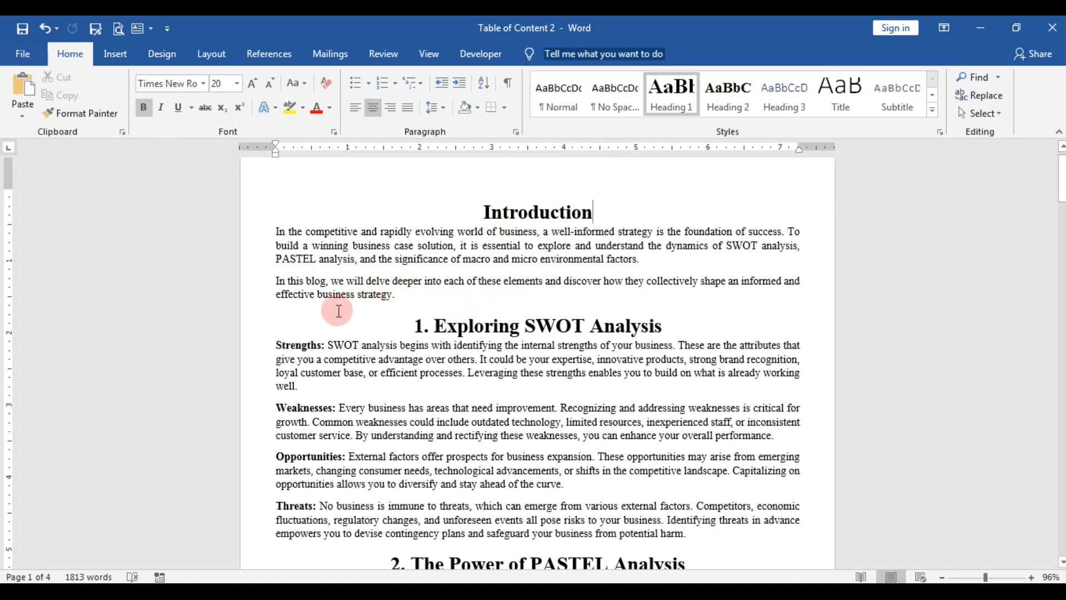
click(274, 348)
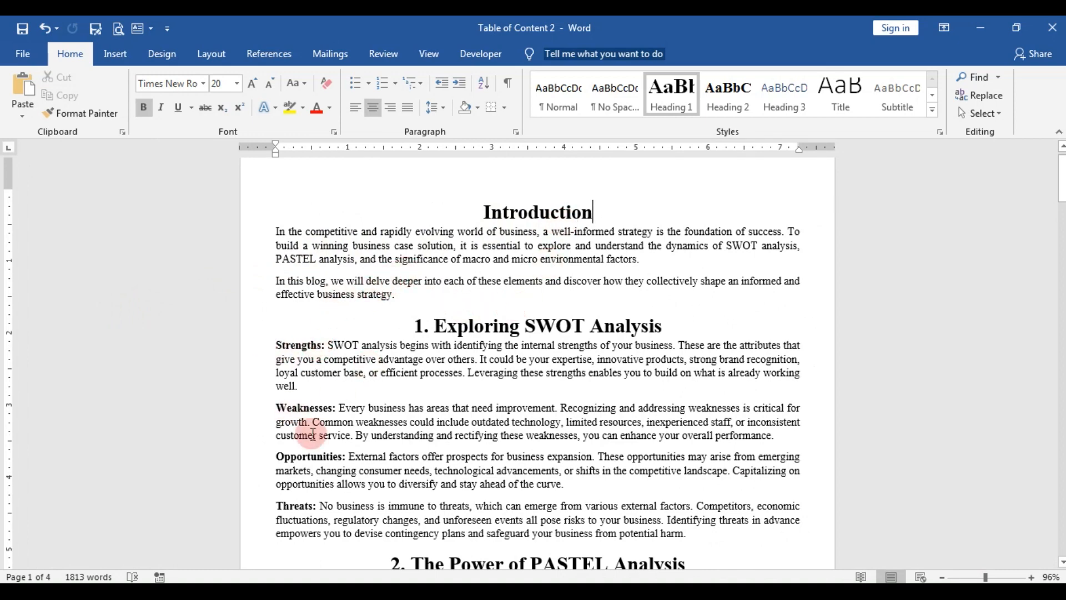
scroll(401, 405, down, 2)
scroll(402, 405, up, 2)
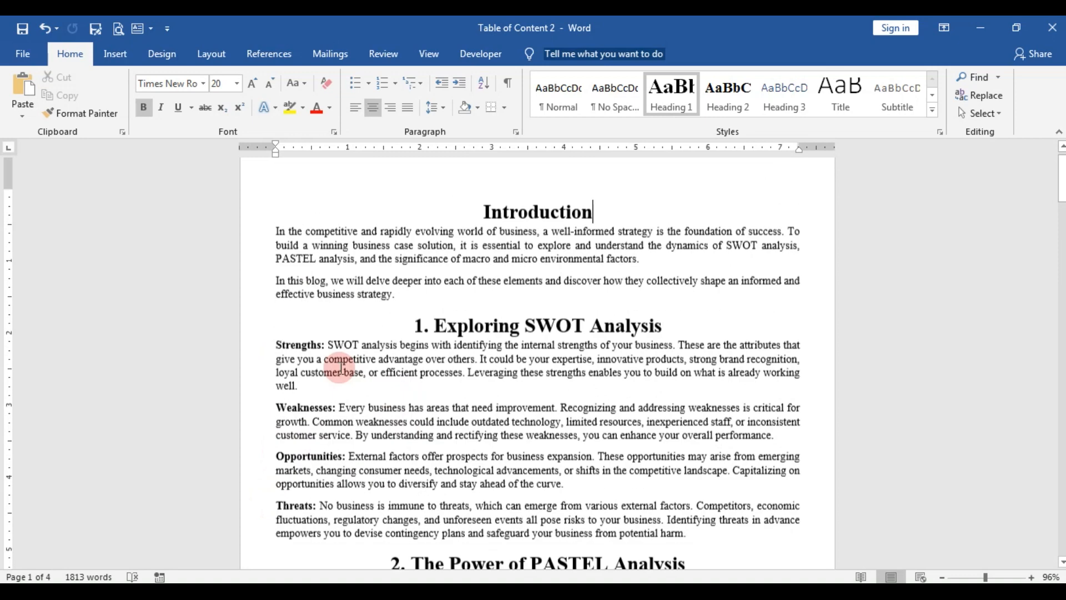
ctrl+click(326, 347)
click(282, 312)
drag(327, 347, 272, 345)
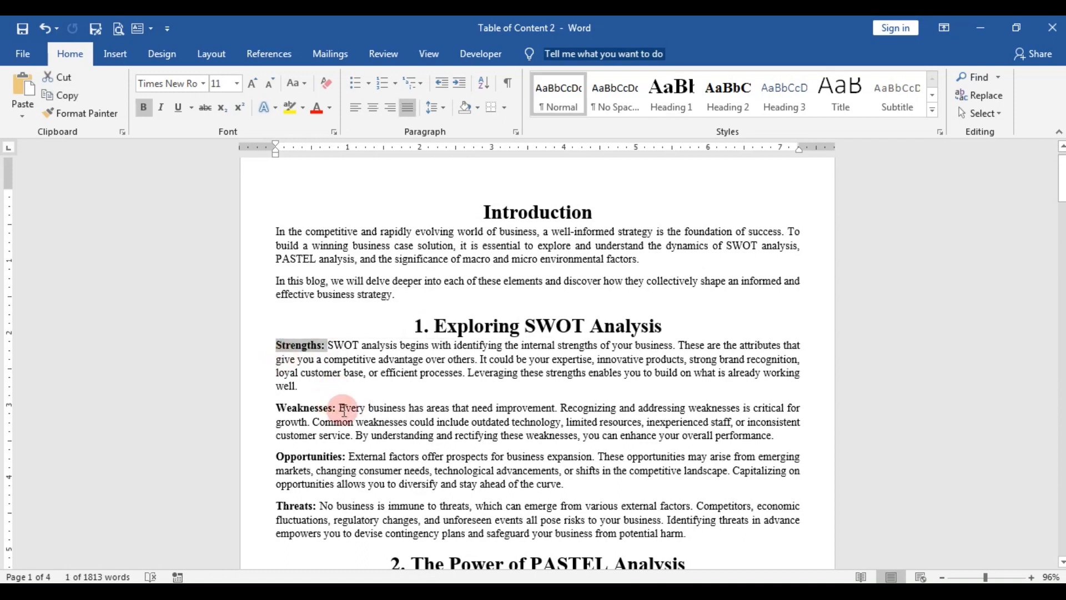
drag(336, 408, 275, 408)
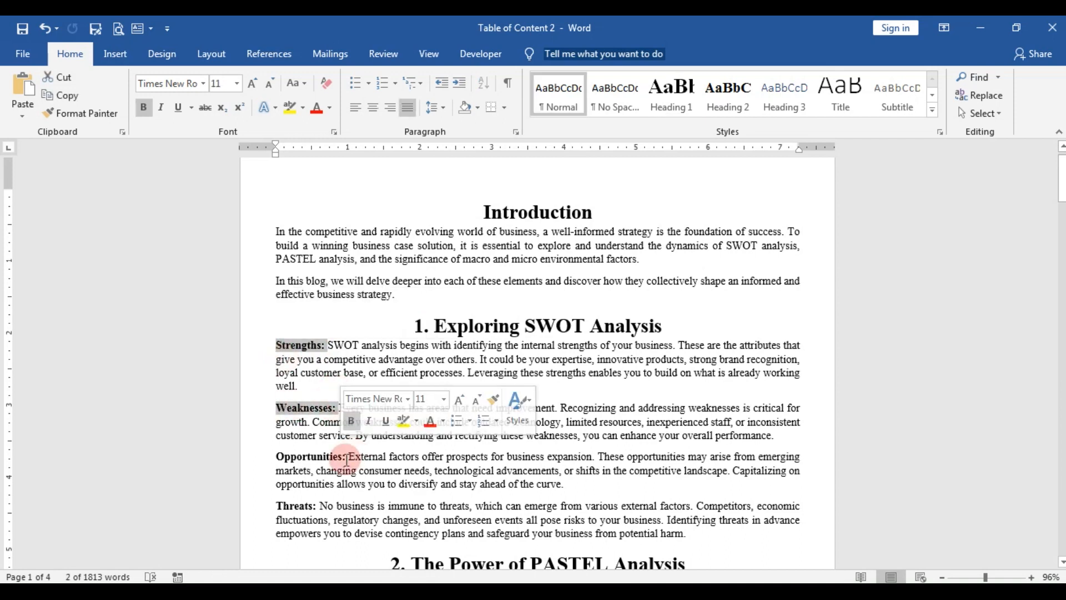
drag(315, 460, 275, 457)
drag(318, 506, 264, 505)
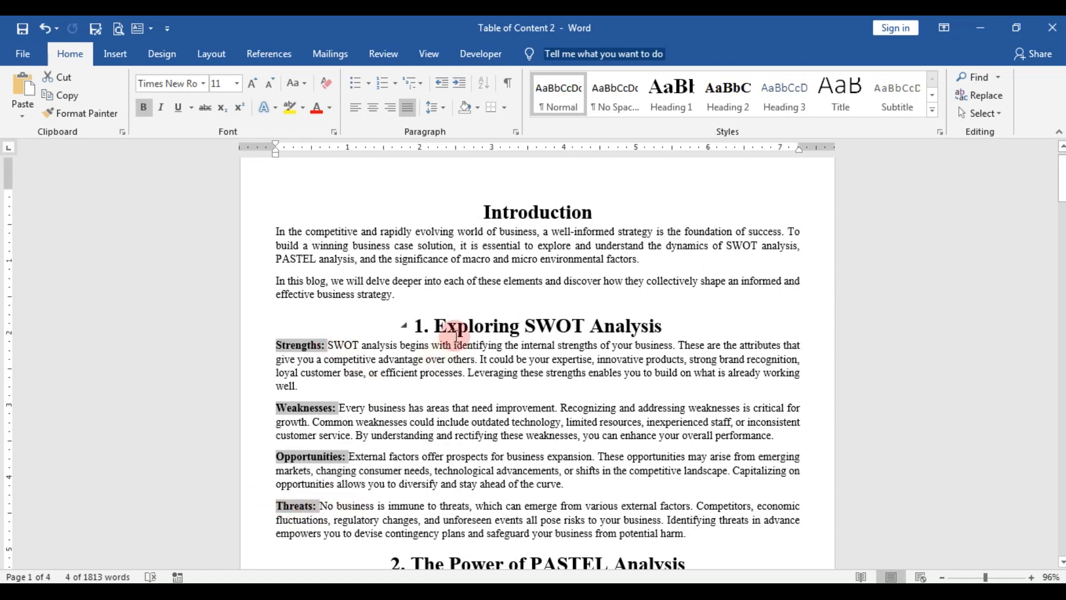
click(739, 97)
scroll(553, 397, down, 5)
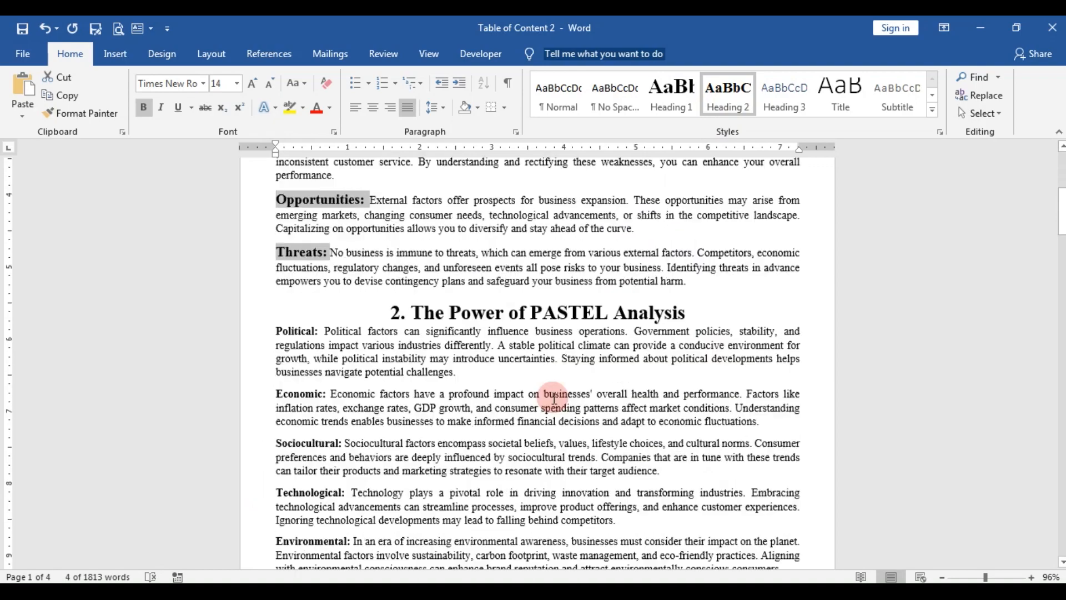
Apply the Heading 2 style to the labels "Political", "Economic", "Sociocultural", "Technological", "Environmental" and "Legal" in section 2, and save the document
click(975, 577)
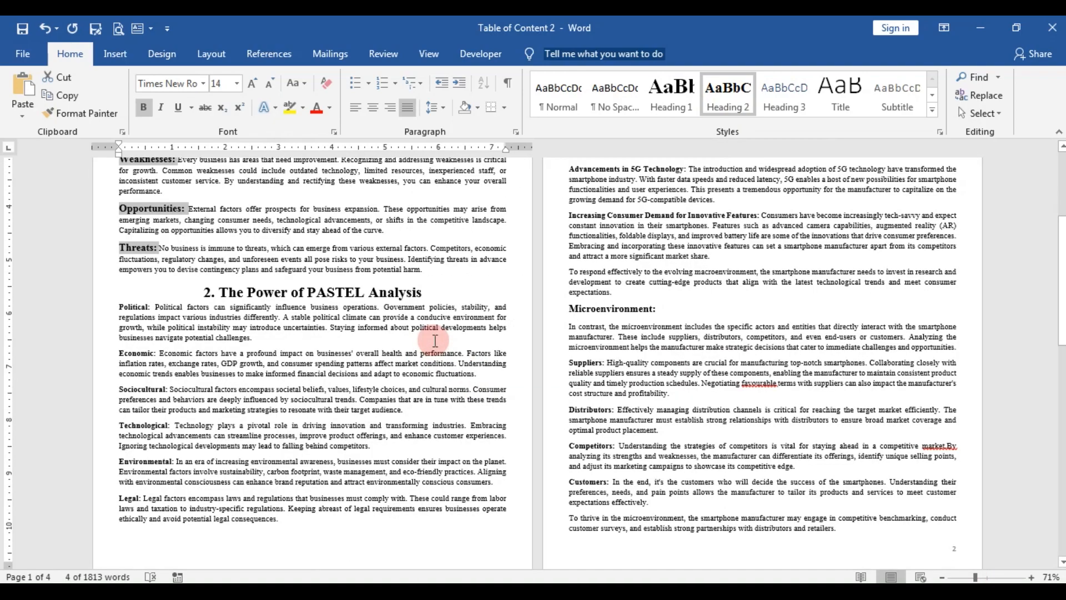
click(150, 309)
scroll(145, 318, up, 1)
ctrl+click(137, 330)
click(413, 318)
drag(153, 333, 120, 333)
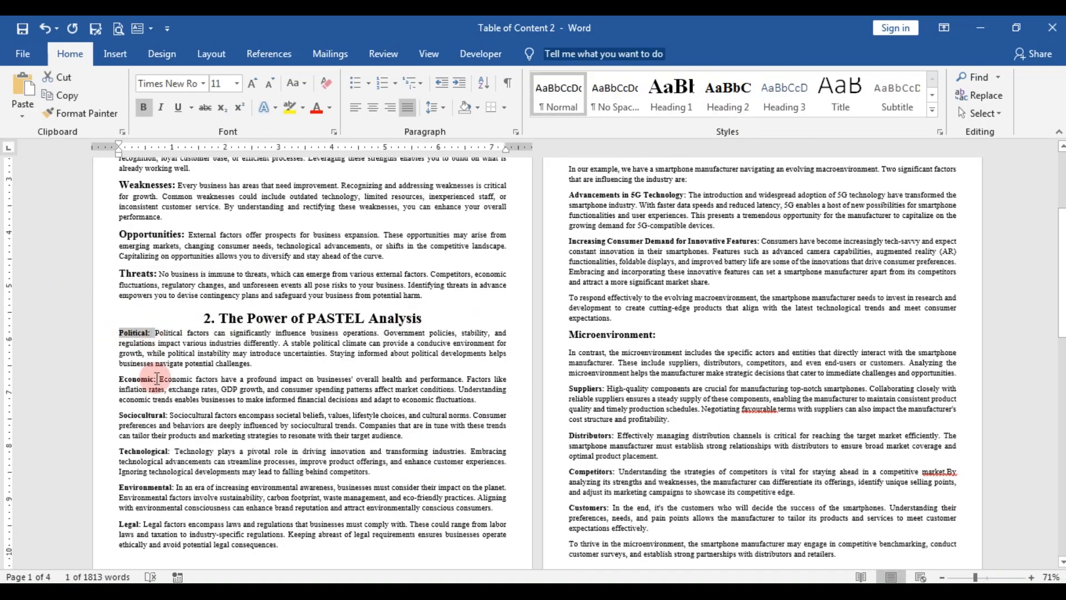
drag(157, 379, 118, 379)
drag(168, 416, 100, 416)
drag(172, 451, 118, 452)
drag(175, 487, 118, 488)
drag(141, 523, 118, 524)
scroll(616, 322, up, 5)
click(728, 95)
scroll(319, 454, down, 2)
scroll(389, 452, up, 3)
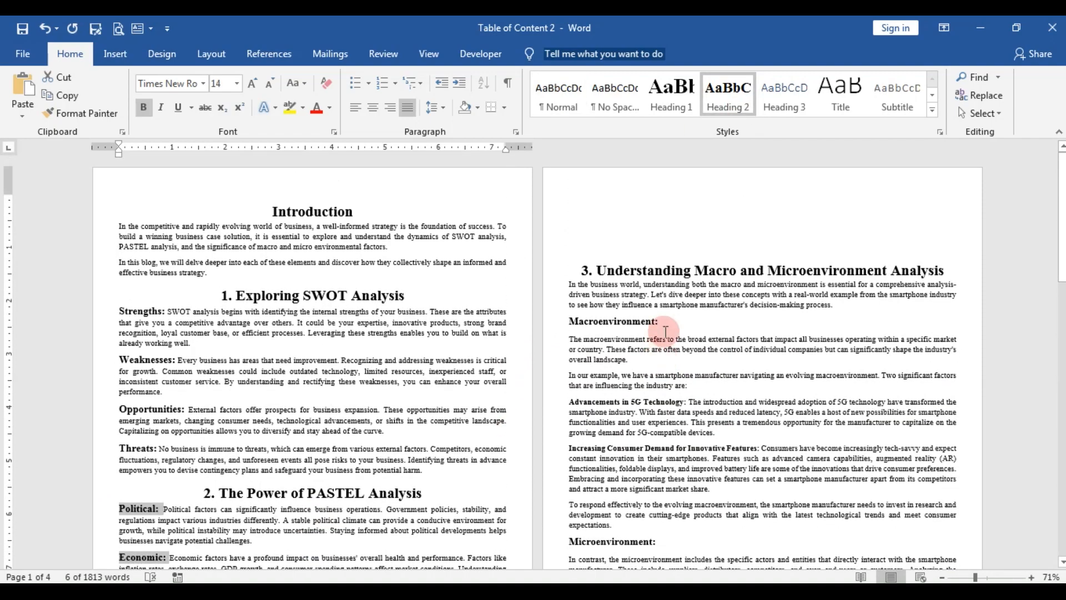
key(ctrl+s)
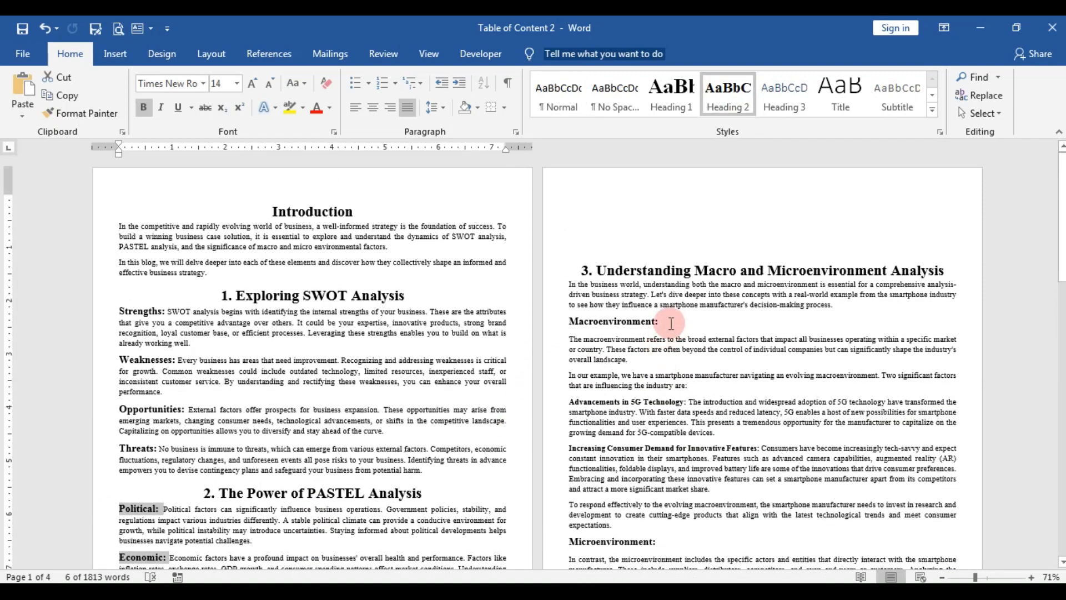
Apply the Heading 2 style to the subheadings "Macroenvironment:" and "Microenvironment:" in section 3
drag(659, 321, 569, 322)
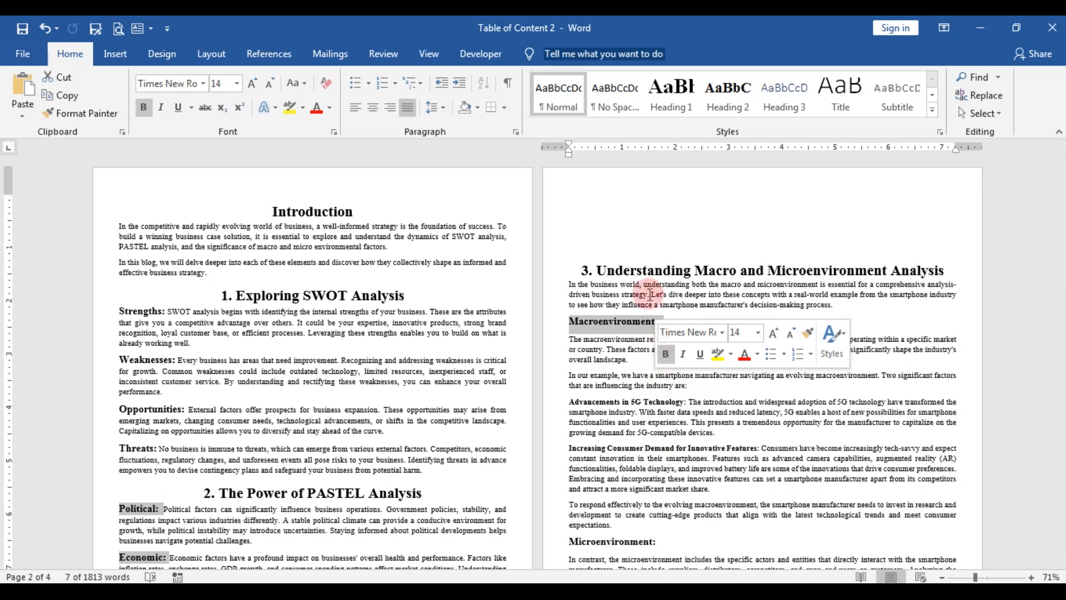
scroll(757, 286, down, 2)
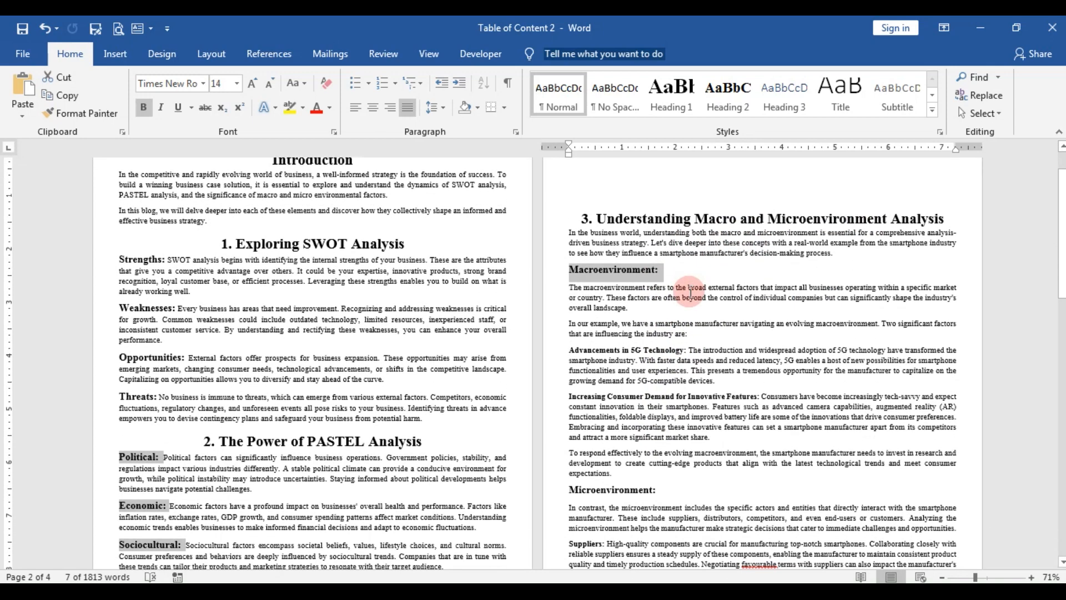
drag(658, 487, 579, 487)
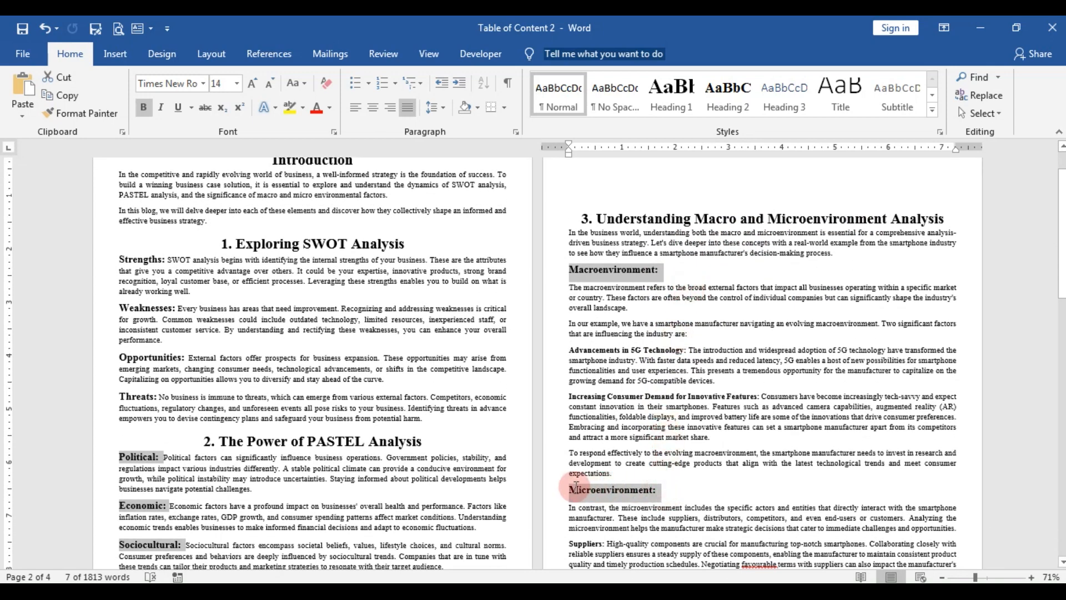
click(733, 96)
Look through the document's pages to examine the styled headings and the remaining bold labels in sections 3 to 5
scroll(646, 481, down, 6)
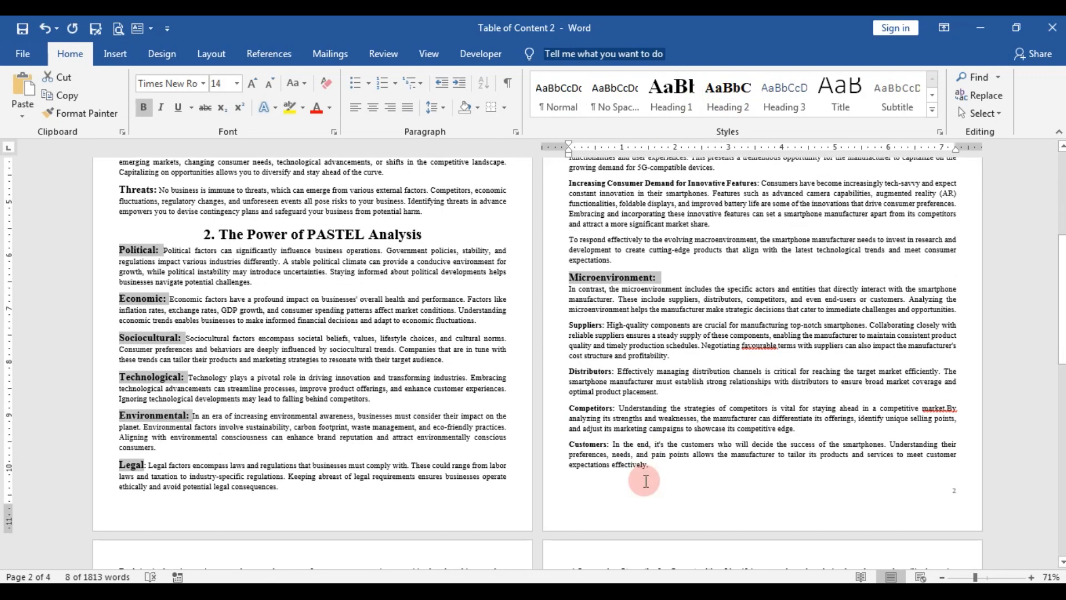
scroll(646, 481, down, 3)
scroll(645, 480, up, 3)
scroll(657, 328, up, 3)
scroll(662, 409, down, 9)
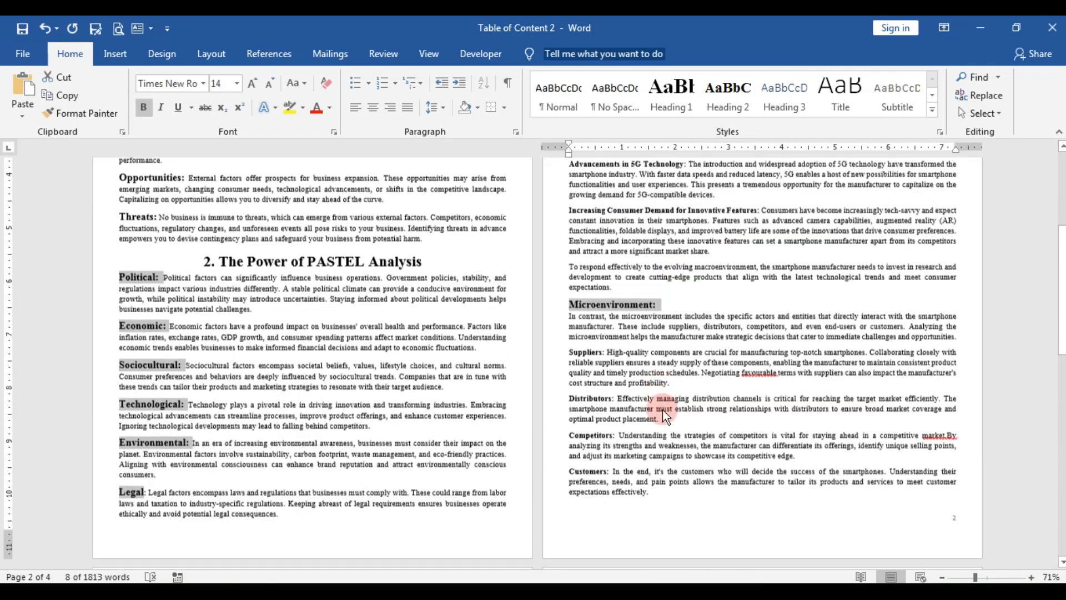
scroll(662, 412, down, 1)
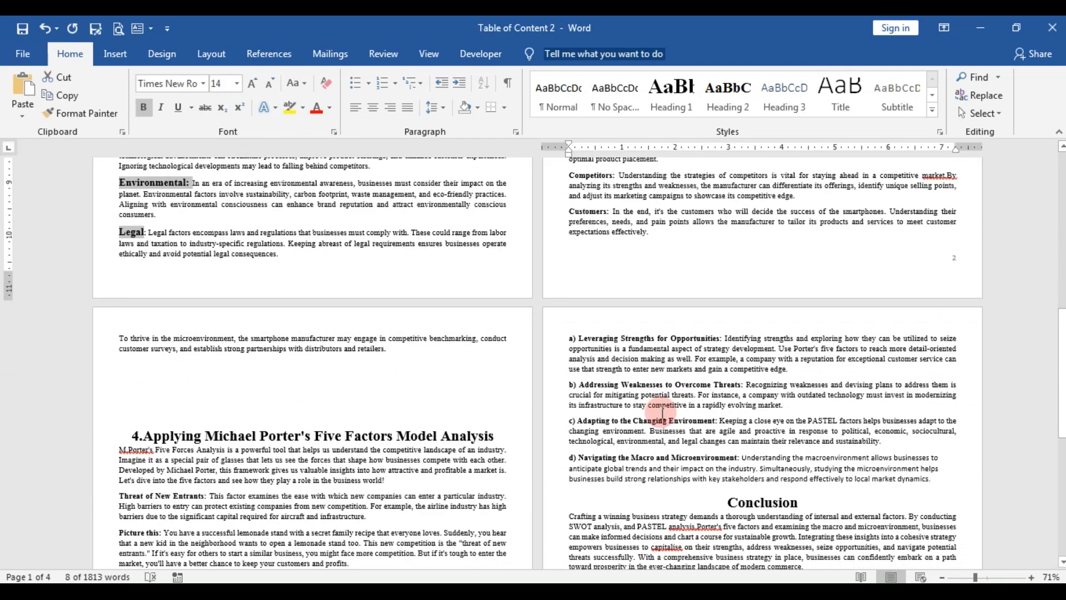
scroll(661, 412, up, 1)
scroll(662, 412, down, 3)
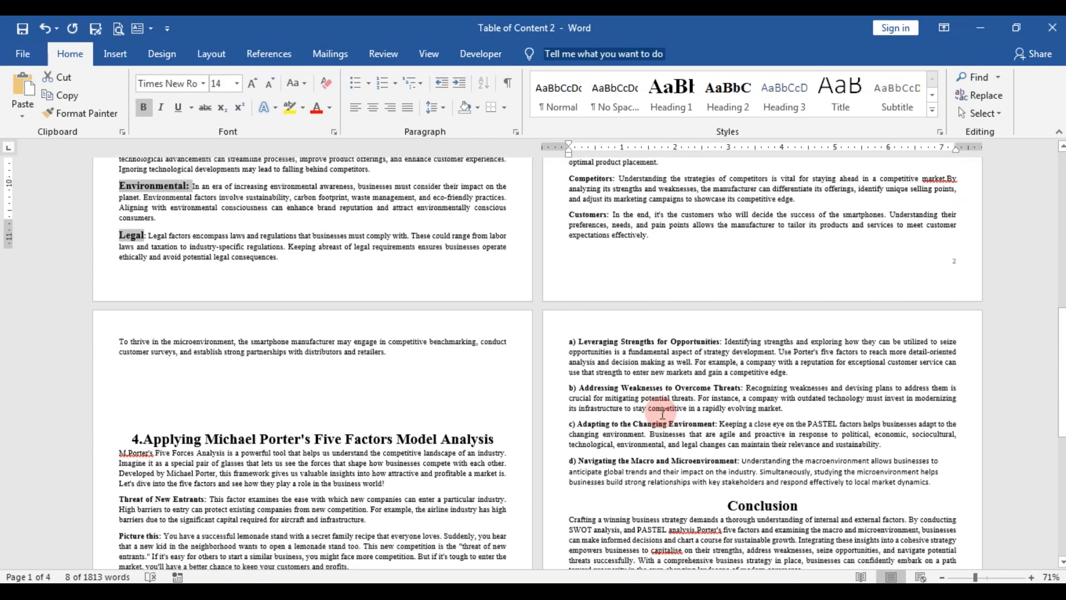
Modify the Heading 3 style to use black, bold text
scroll(662, 412, up, 5)
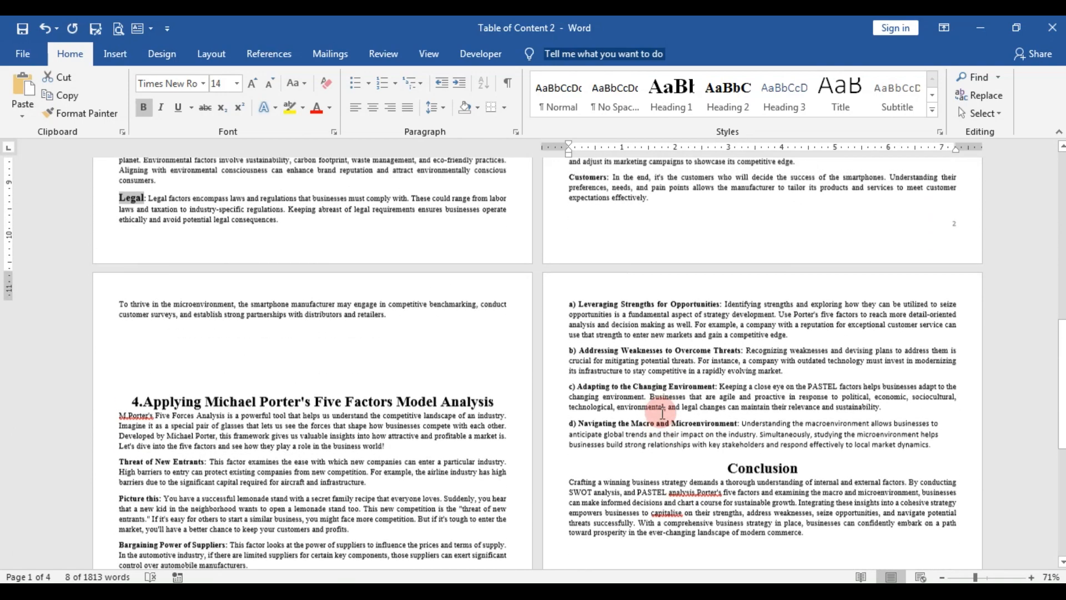
scroll(662, 416, up, 1)
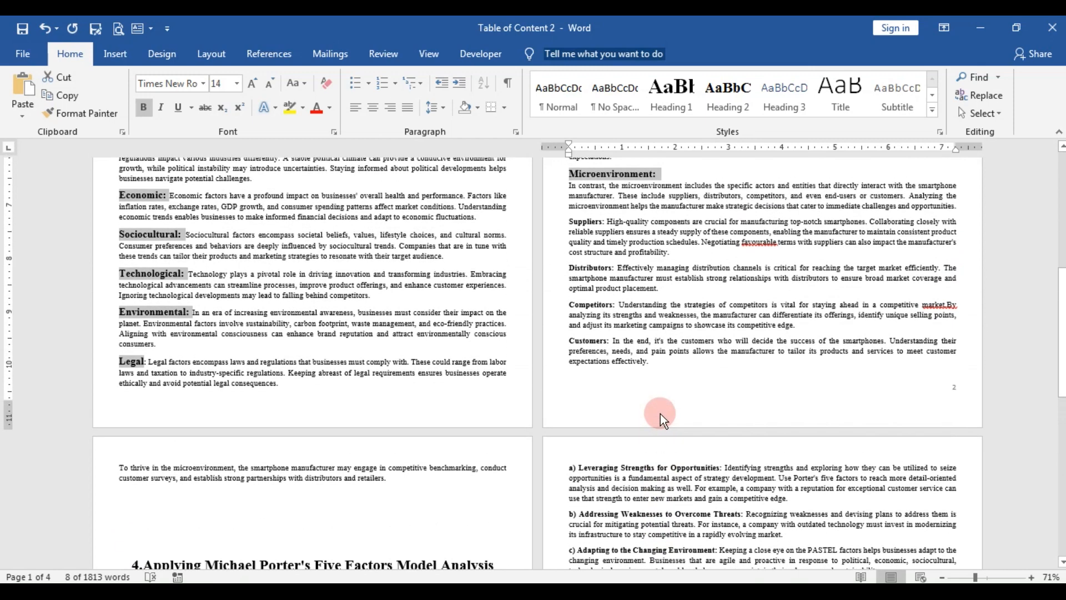
scroll(630, 358, up, 2)
scroll(631, 358, up, 1)
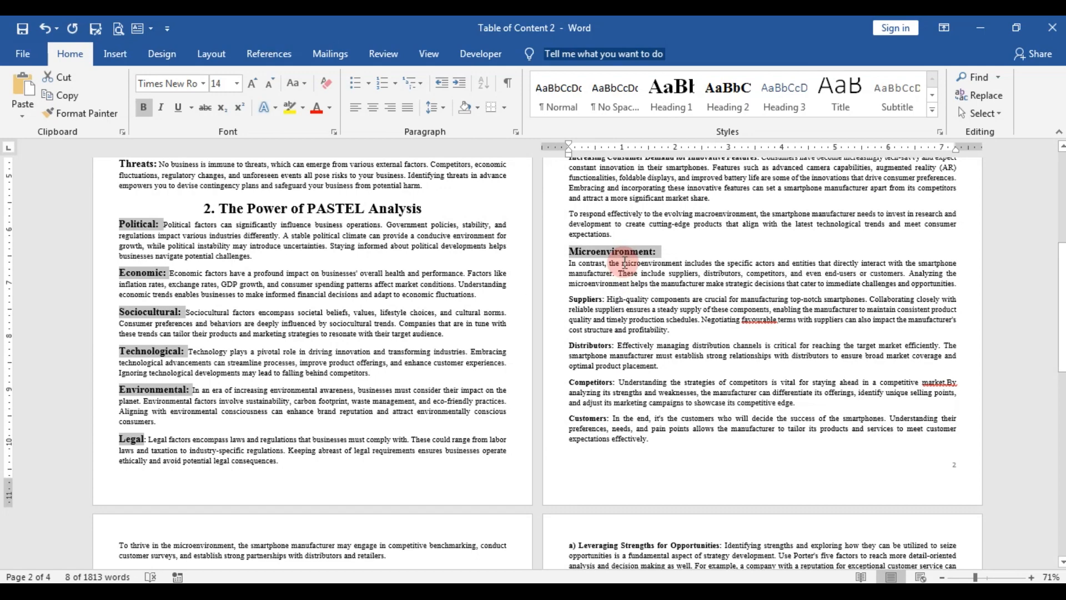
click(990, 579)
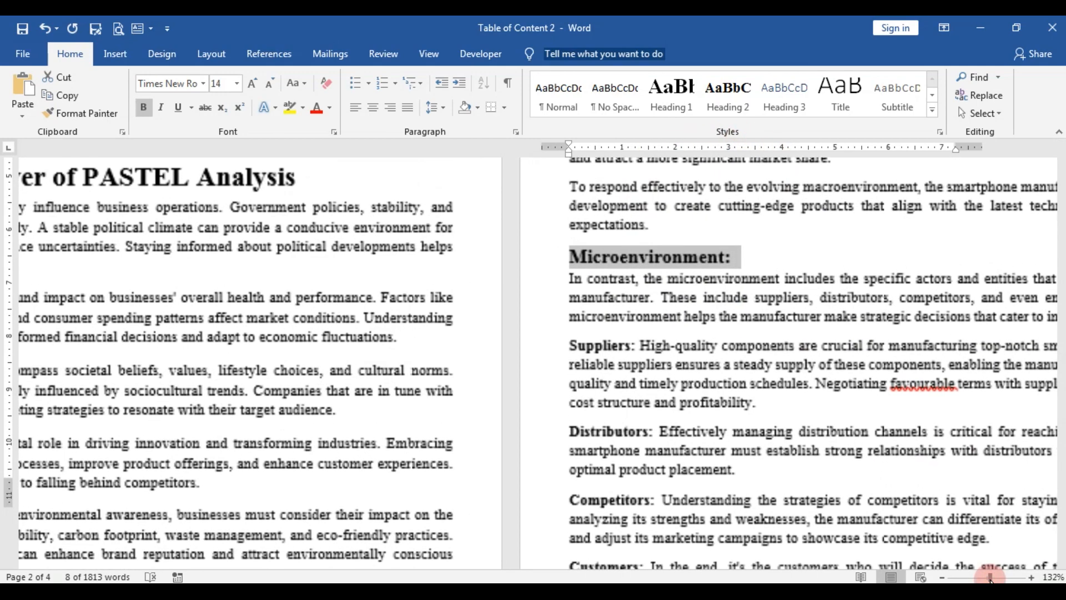
scroll(464, 345, up, 20)
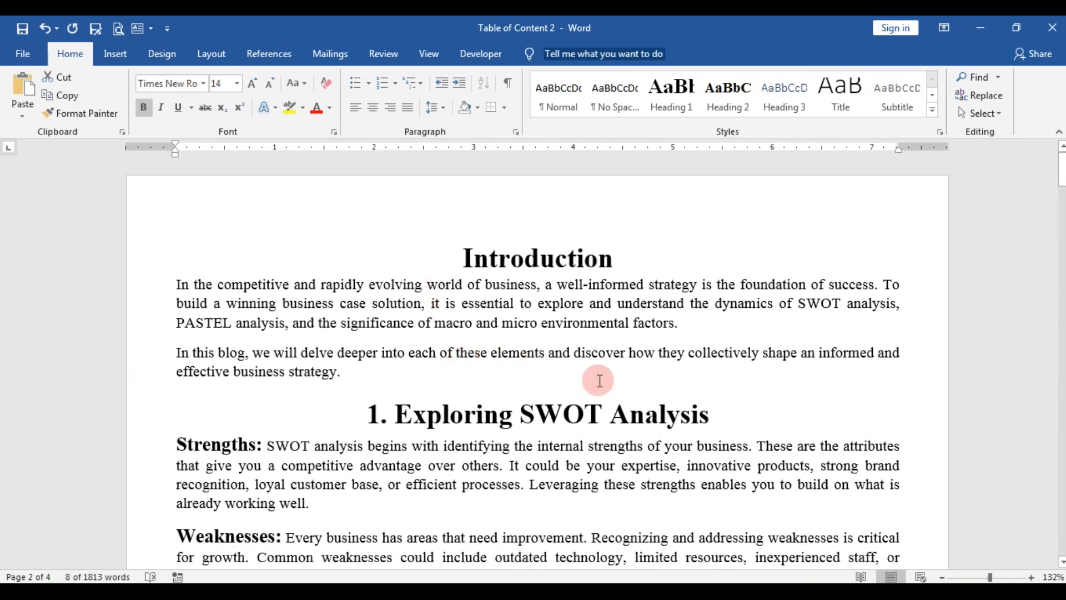
click(666, 381)
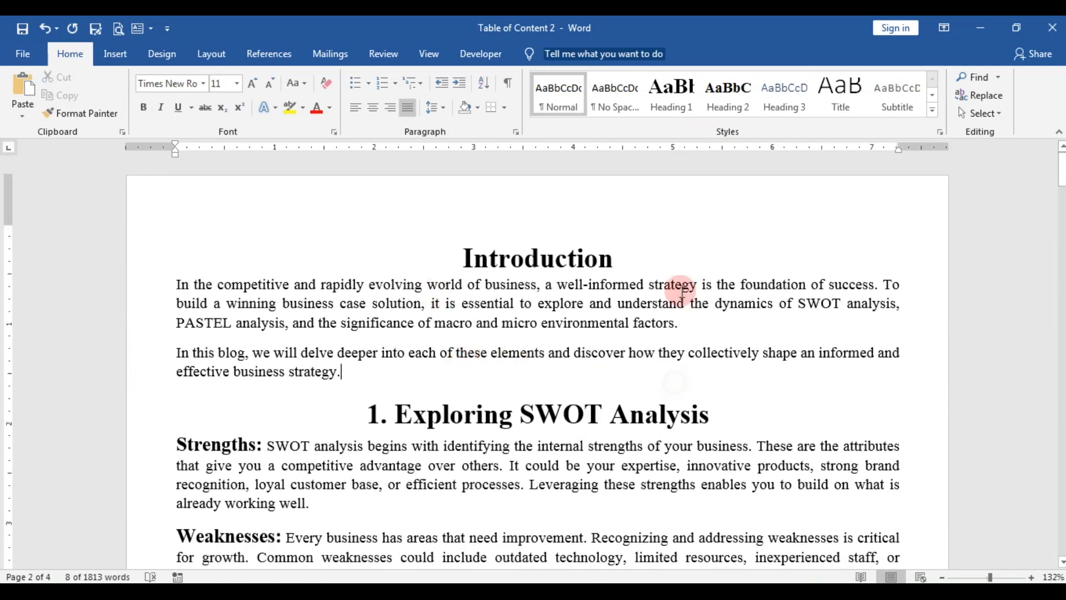
right_click(785, 96)
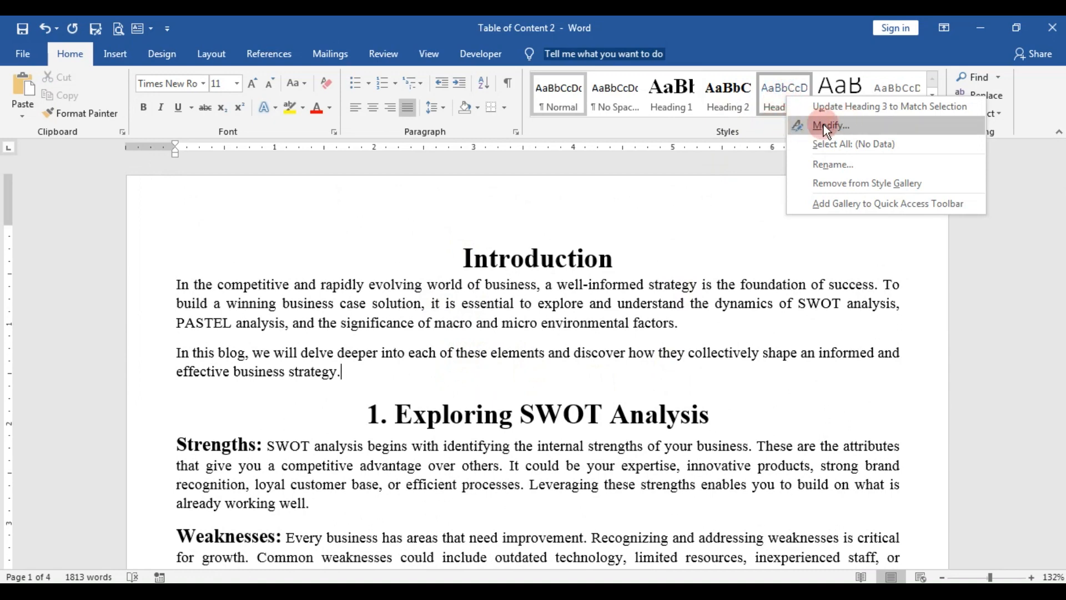
click(841, 125)
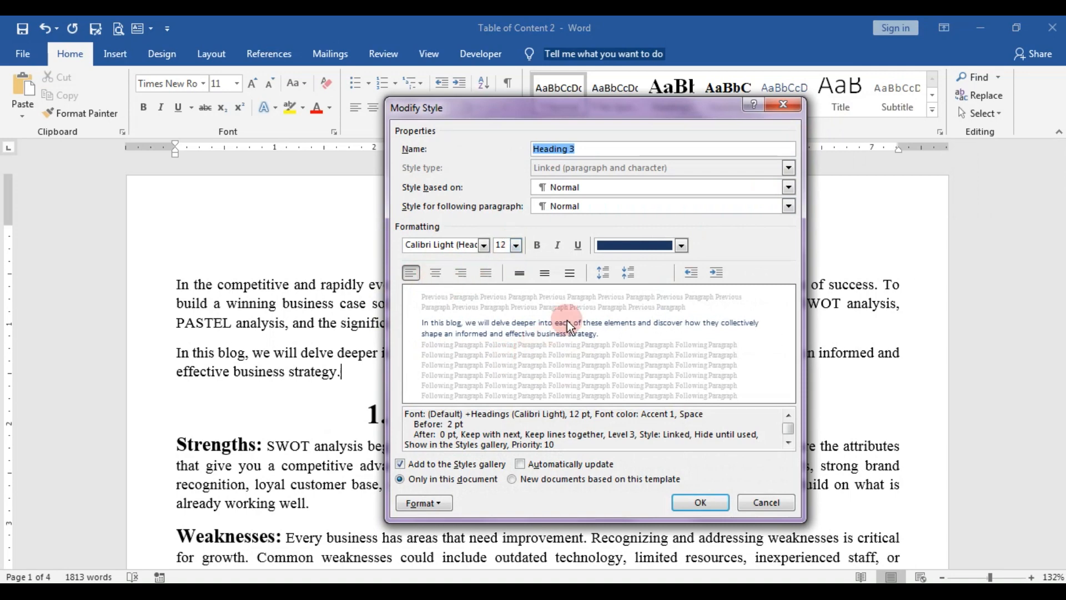
click(681, 245)
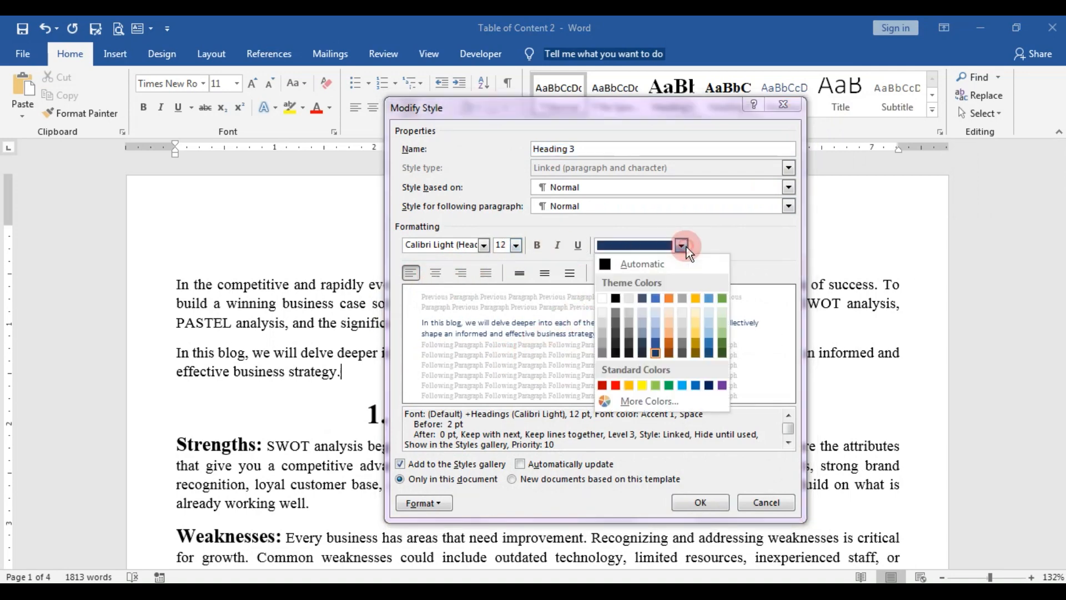
click(616, 299)
click(537, 245)
Set the Heading 3 style's font to Times New Roman at 12 pt and accept the style changes
click(516, 245)
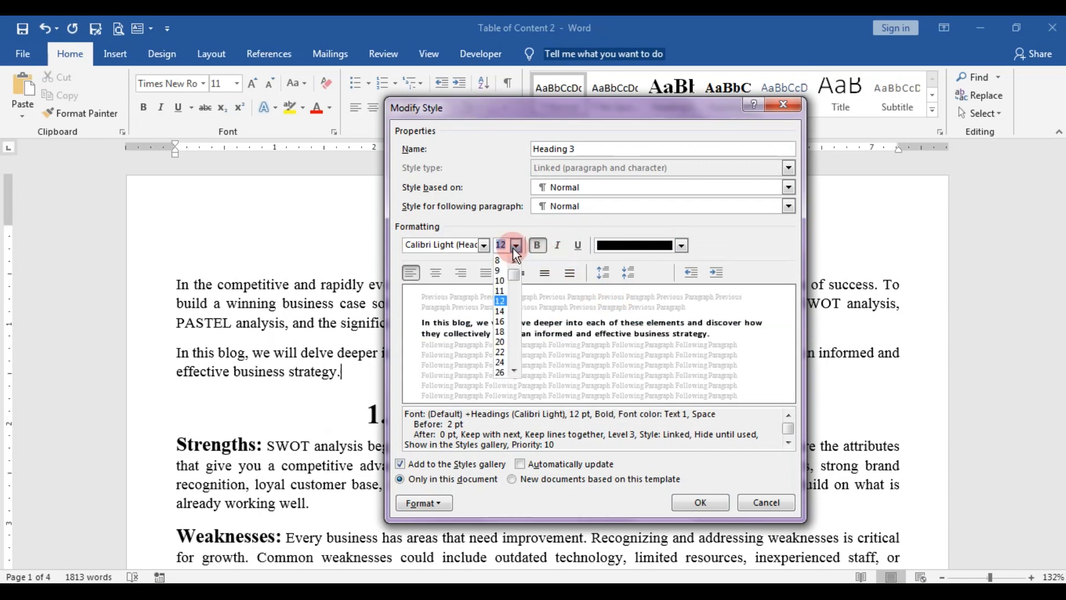
click(502, 311)
click(502, 302)
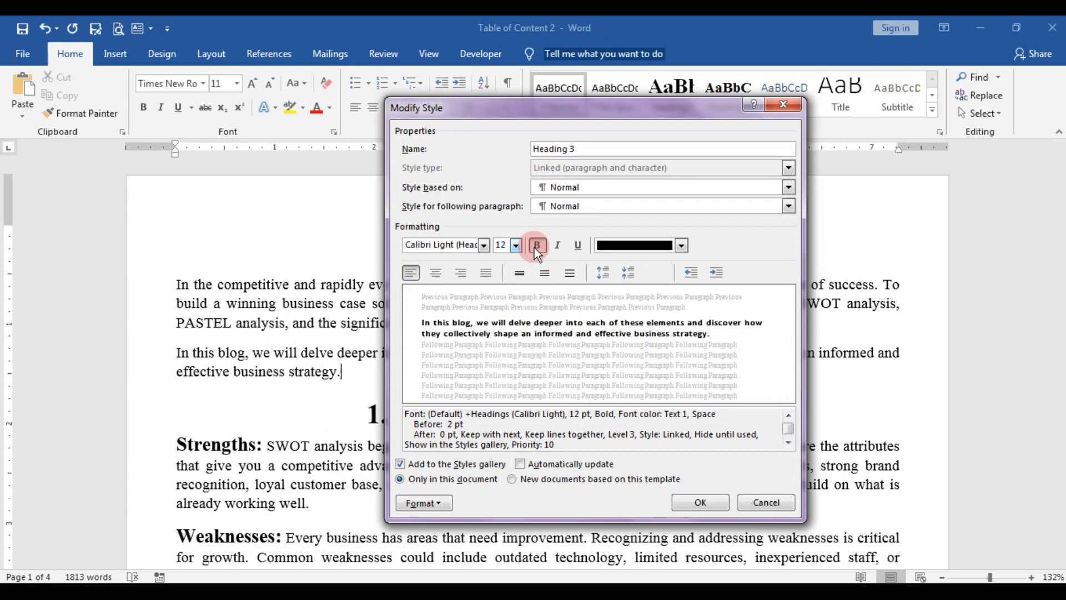
click(484, 245)
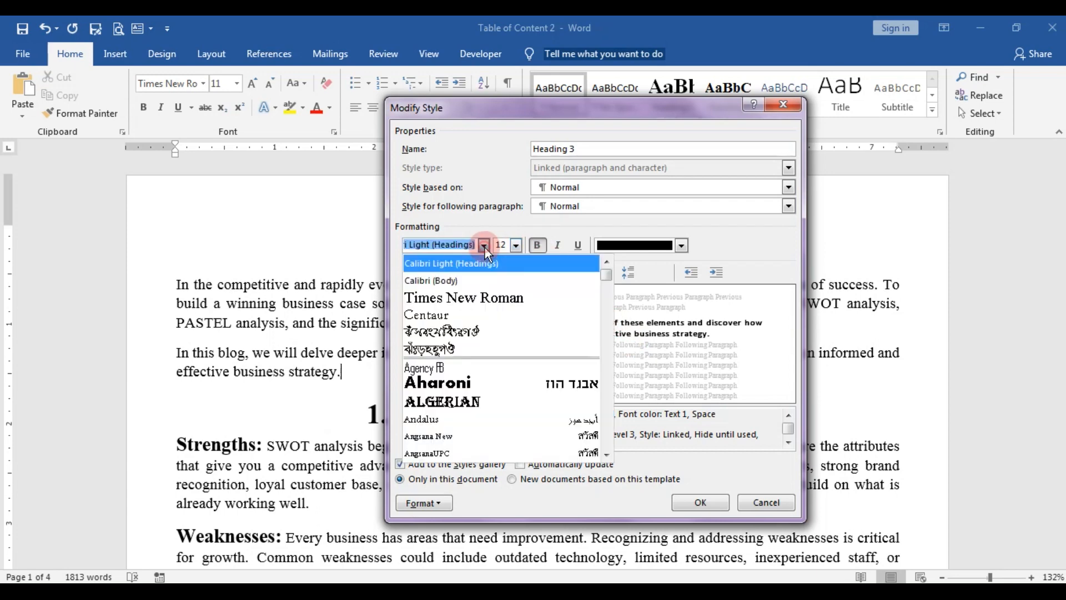
click(452, 298)
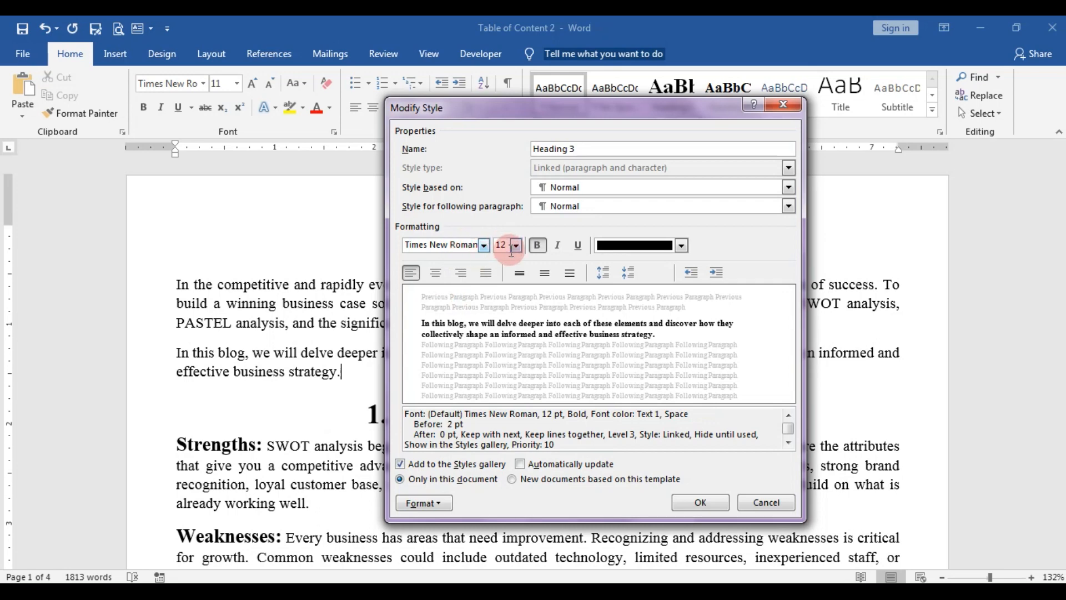
click(699, 502)
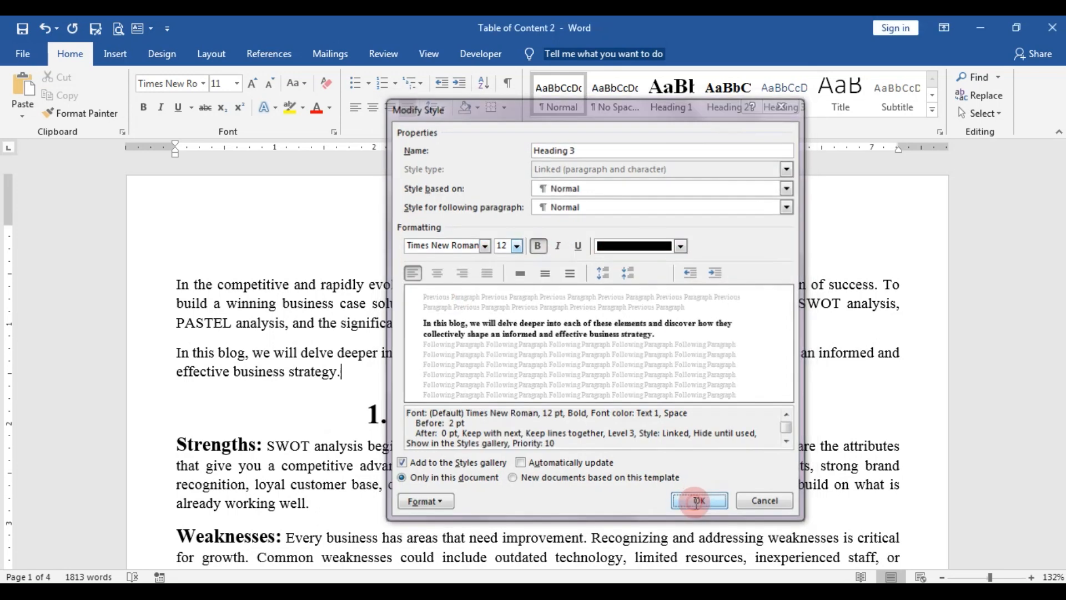
Apply the Heading 3 style to the labels "Advancements in 5G Technology:" and "Increasing Consumer Demand for Innovative Features:" under "Macroenvironment:"
scroll(345, 411, down, 3)
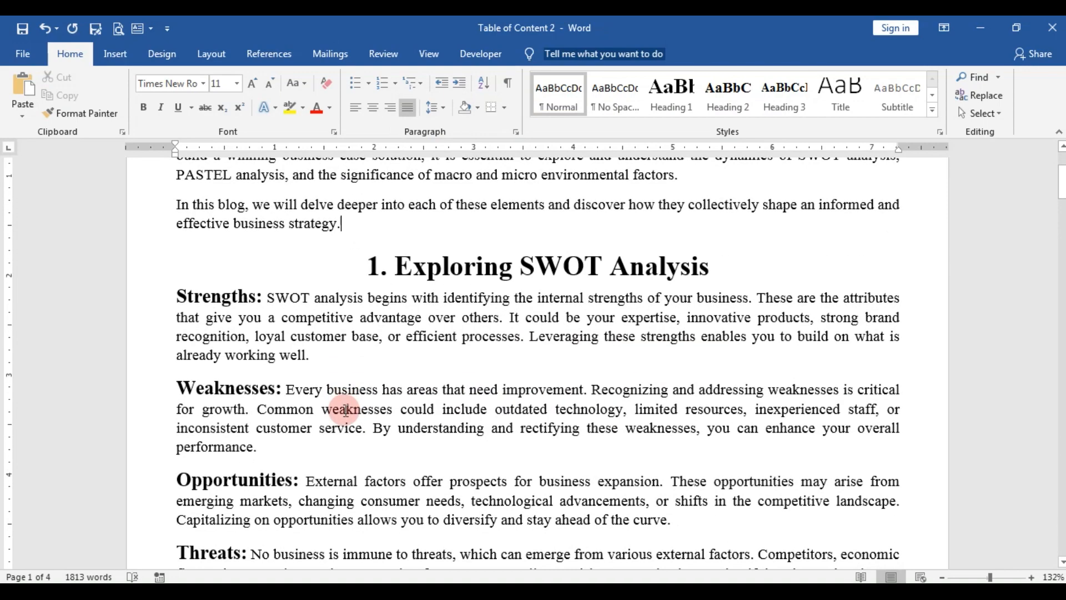
scroll(345, 411, down, 12)
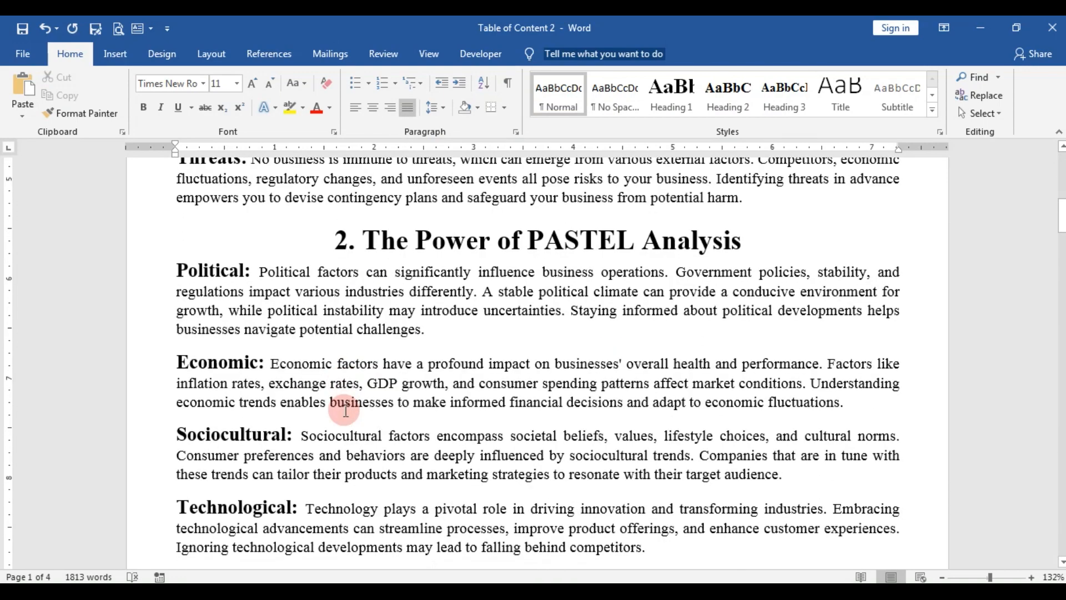
click(981, 577)
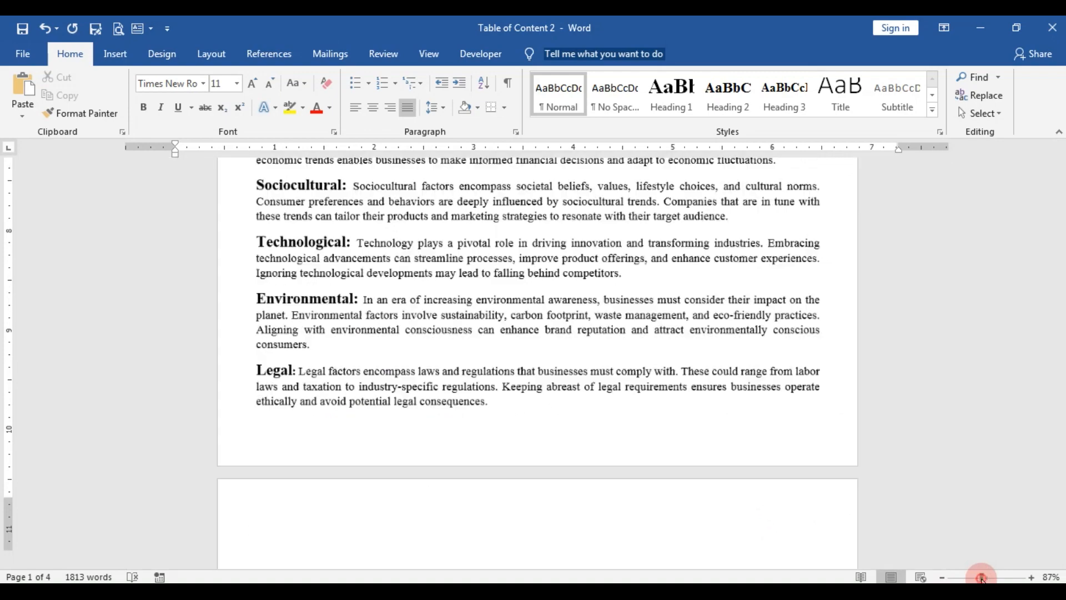
scroll(539, 451, down, 3)
scroll(539, 451, down, 8)
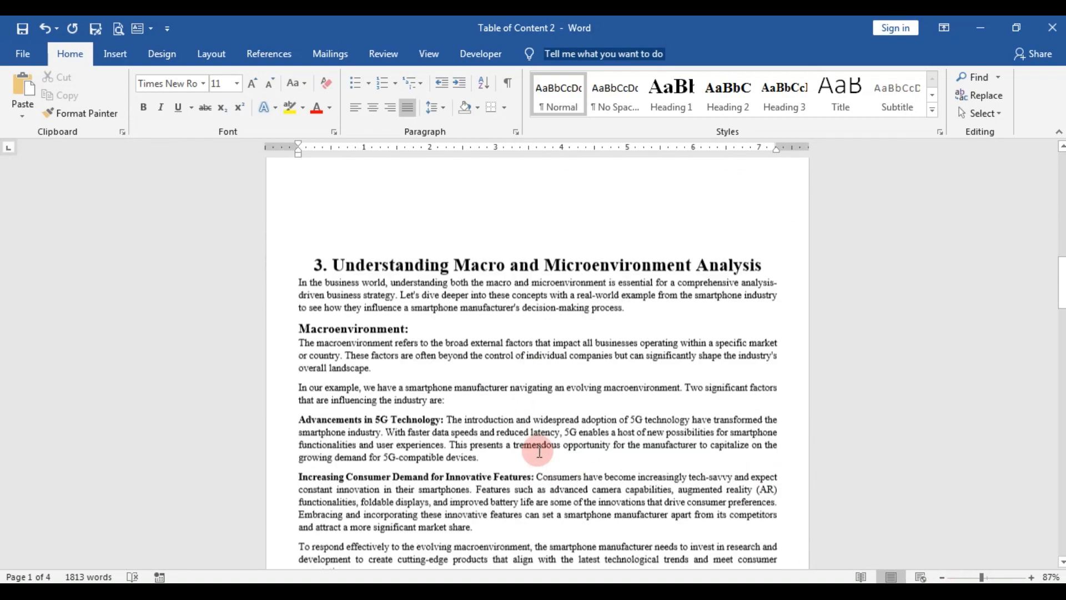
scroll(437, 328, up, 3)
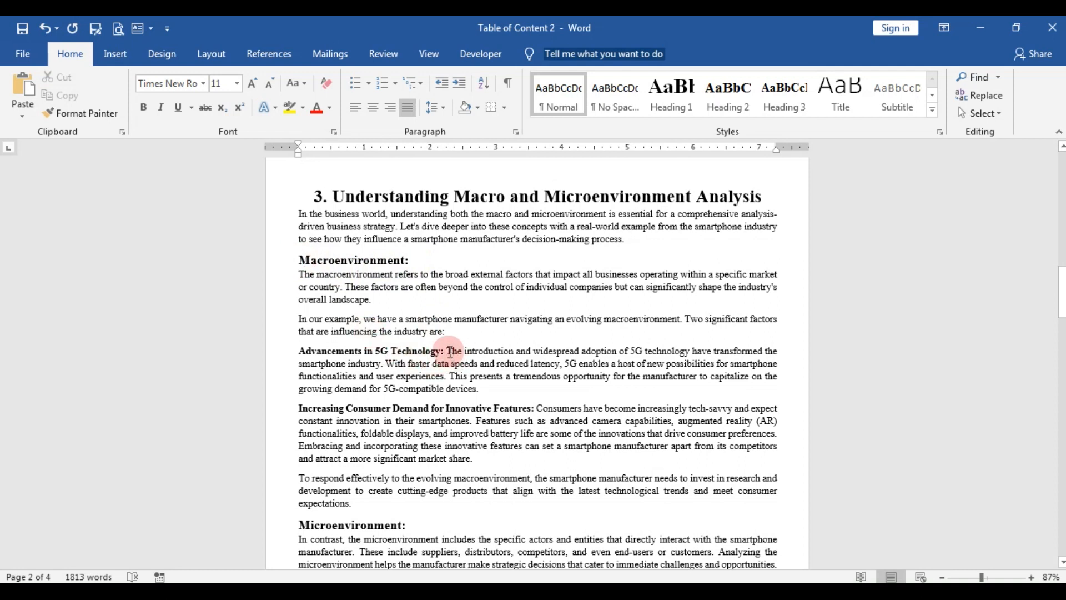
drag(450, 351, 298, 351)
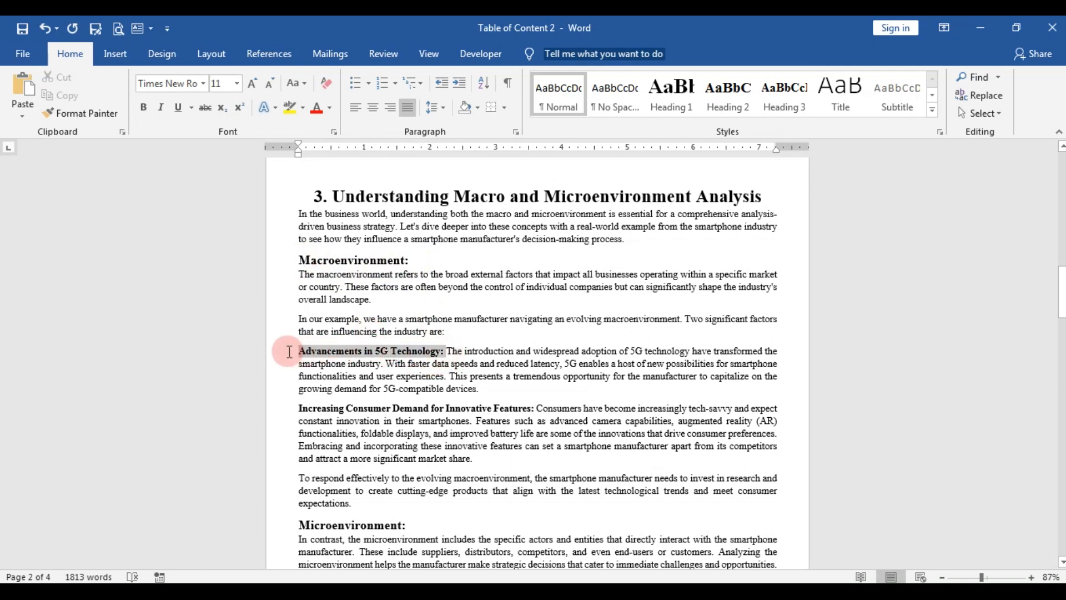
drag(537, 408, 290, 409)
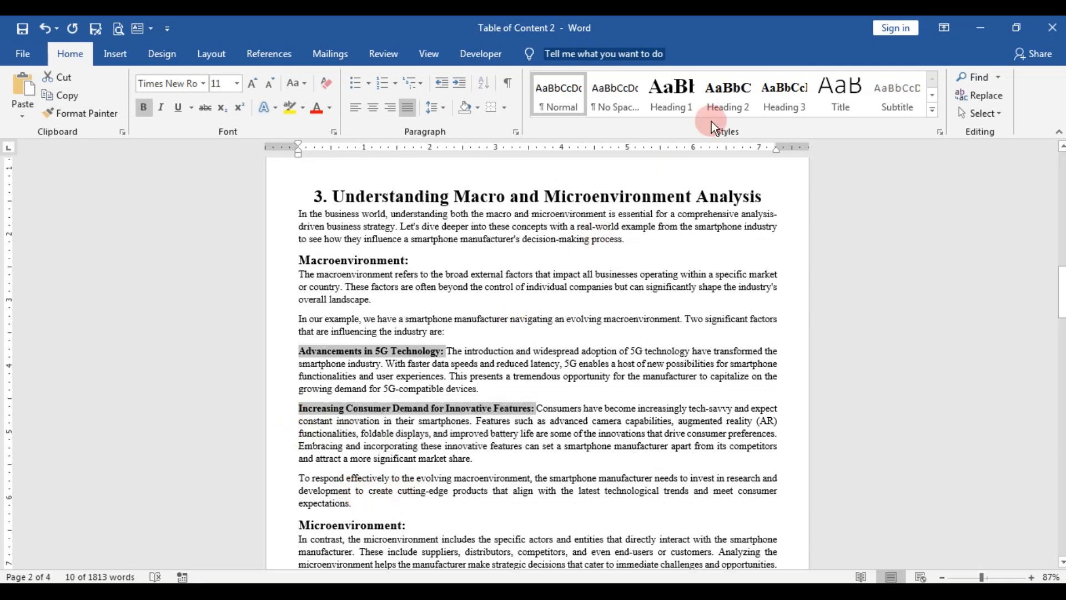
click(776, 109)
Apply the Heading 3 style to the labels "Suppliers:", "Distributors:", "Competitors:" and "Customers:" under "Microenvironment:"
scroll(396, 430, down, 5)
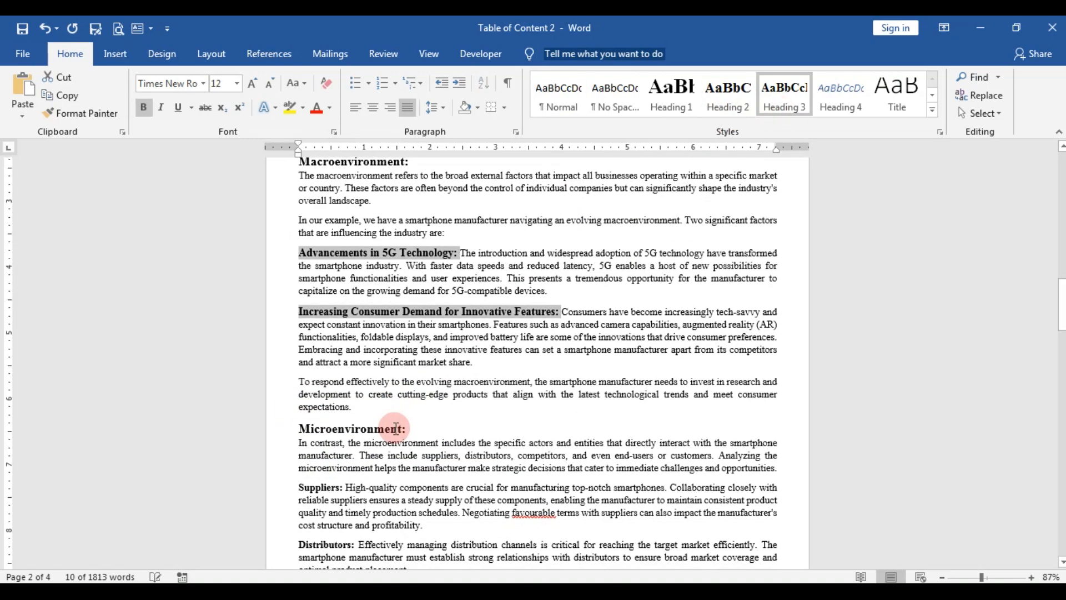
drag(316, 389, 287, 390)
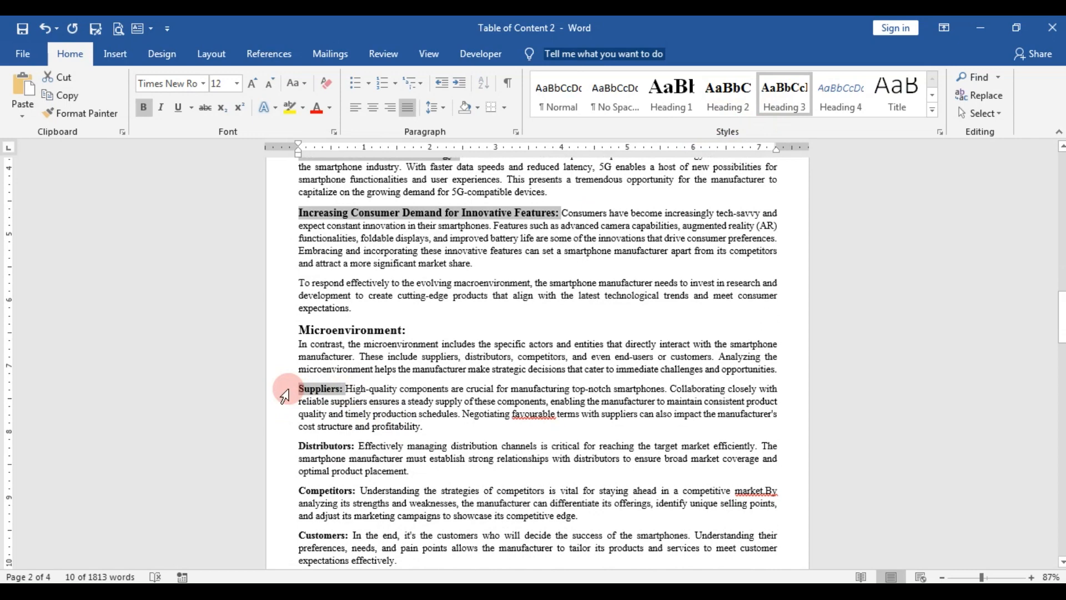
drag(320, 444, 299, 446)
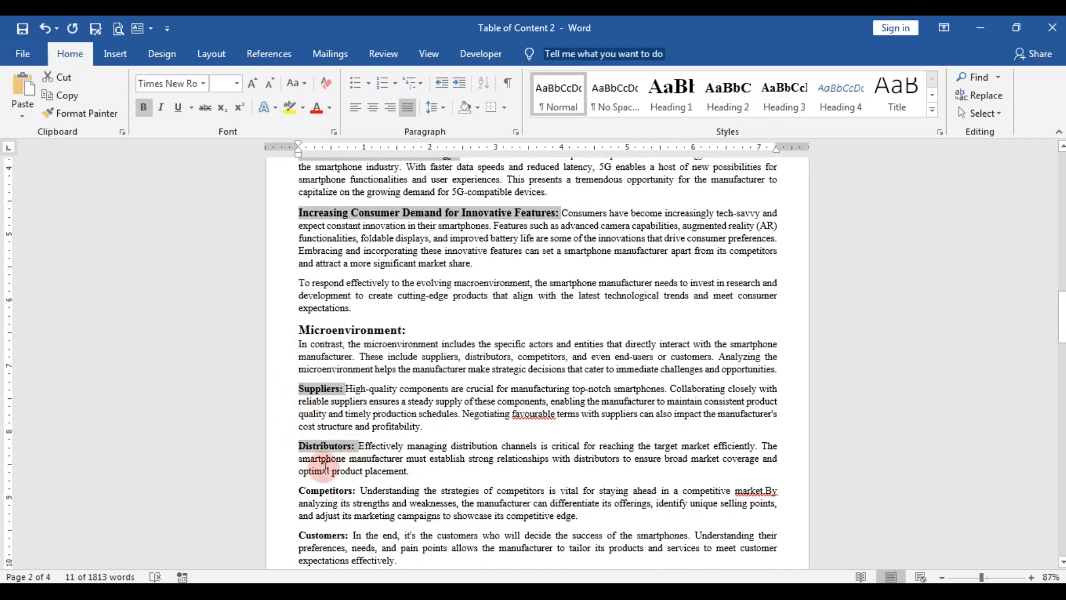
drag(361, 489, 286, 489)
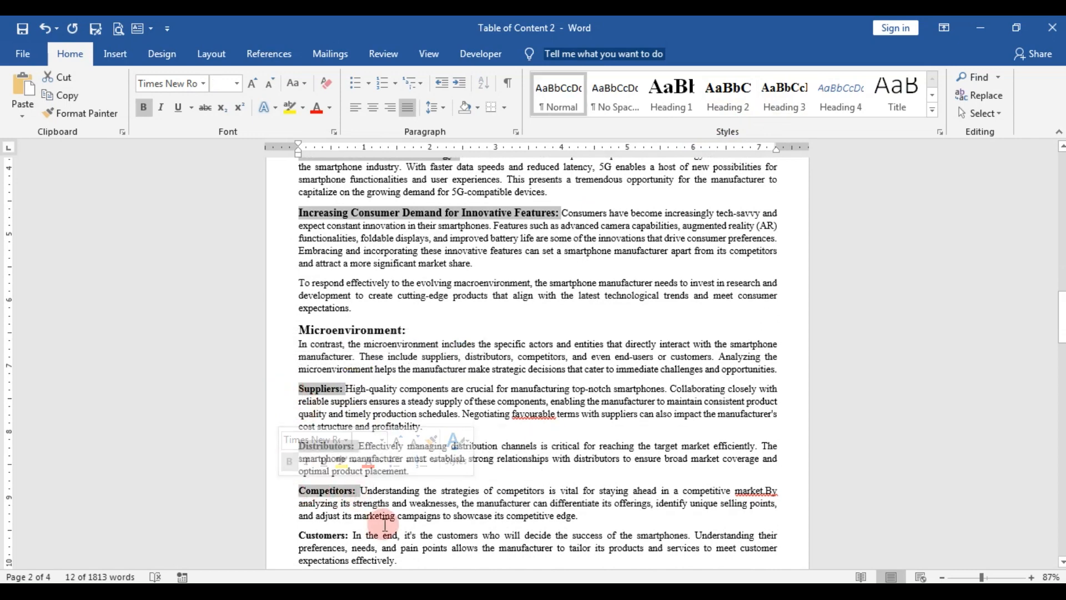
scroll(352, 489, down, 2)
drag(352, 469, 287, 469)
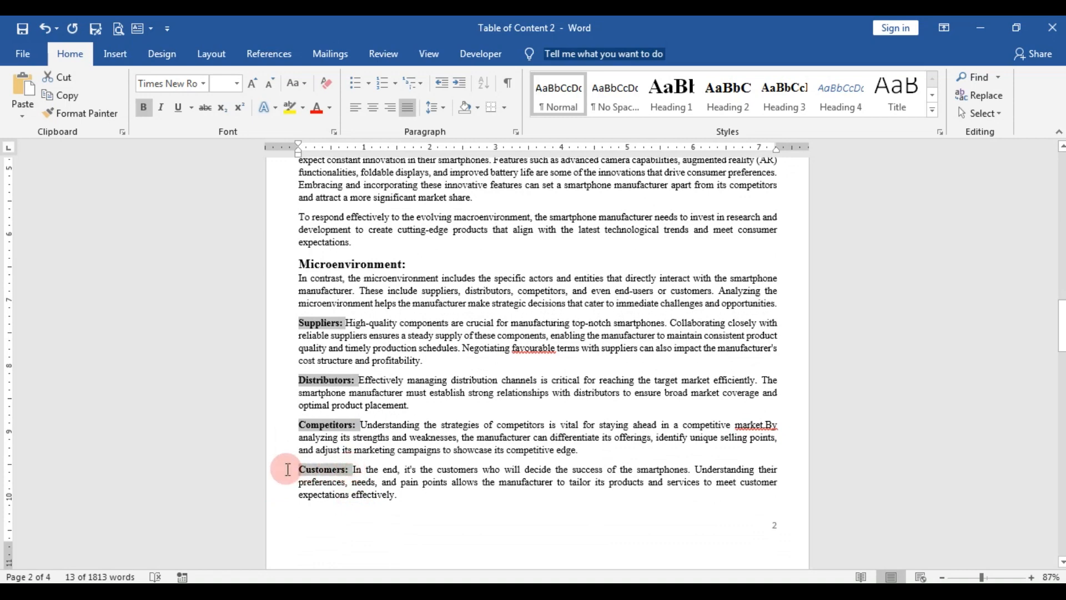
scroll(381, 494, down, 3)
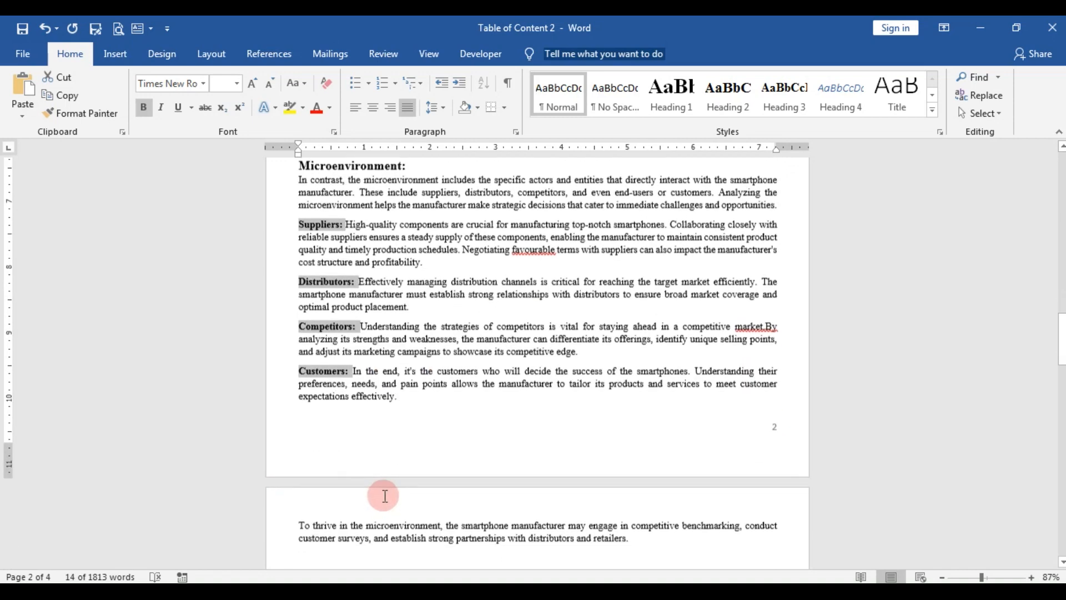
click(774, 99)
Apply the Heading 3 style to the six bold labels in section 4, "Threat of New Entrants:" through "Intensity of Rivalry:", adding a space after the last
scroll(414, 431, down, 7)
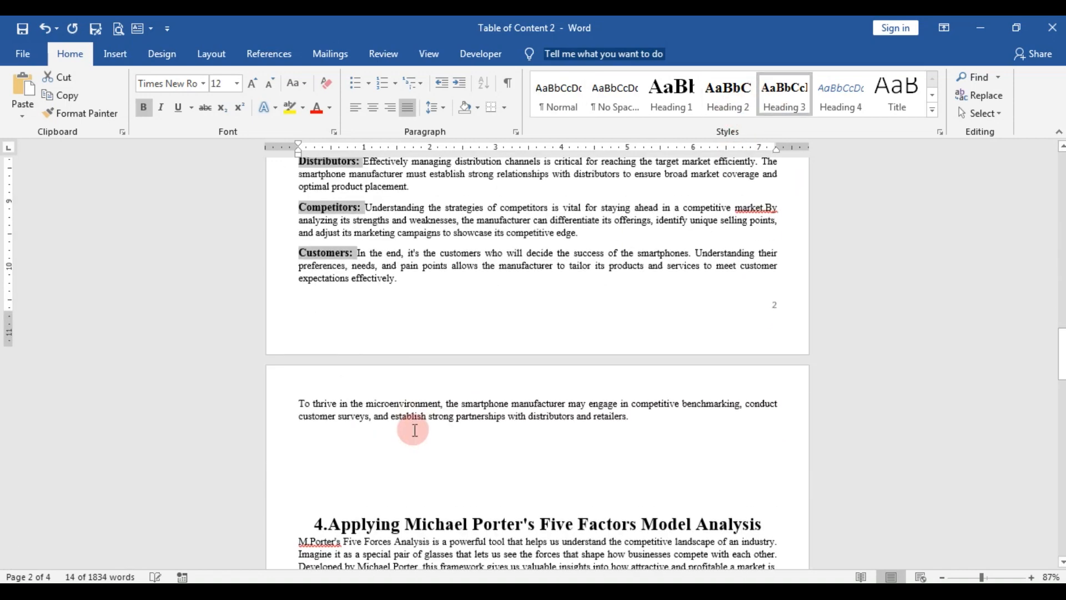
scroll(414, 430, down, 2)
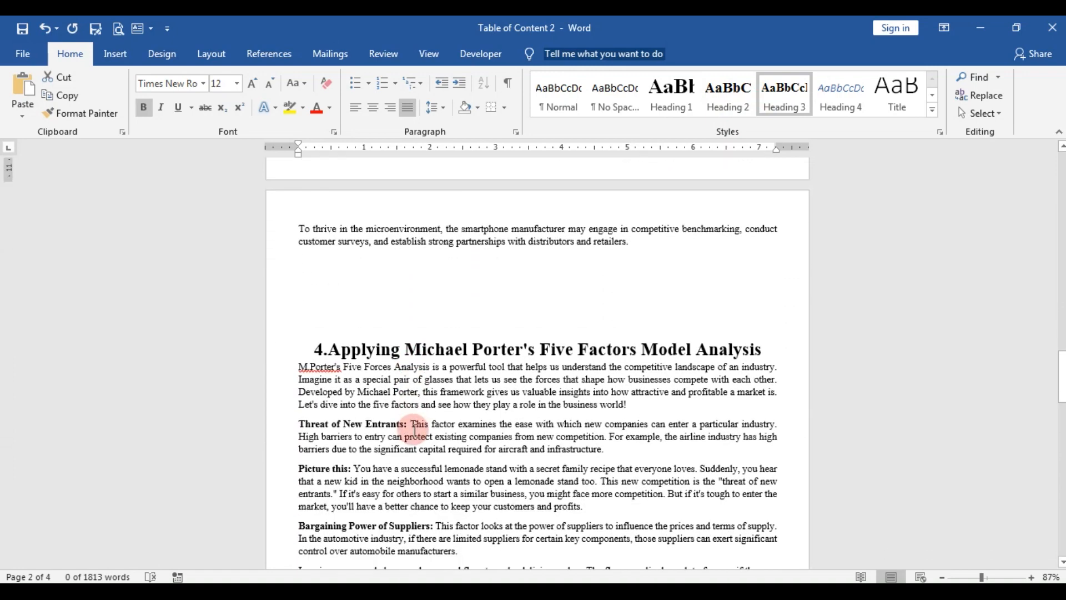
scroll(409, 427, down, 1)
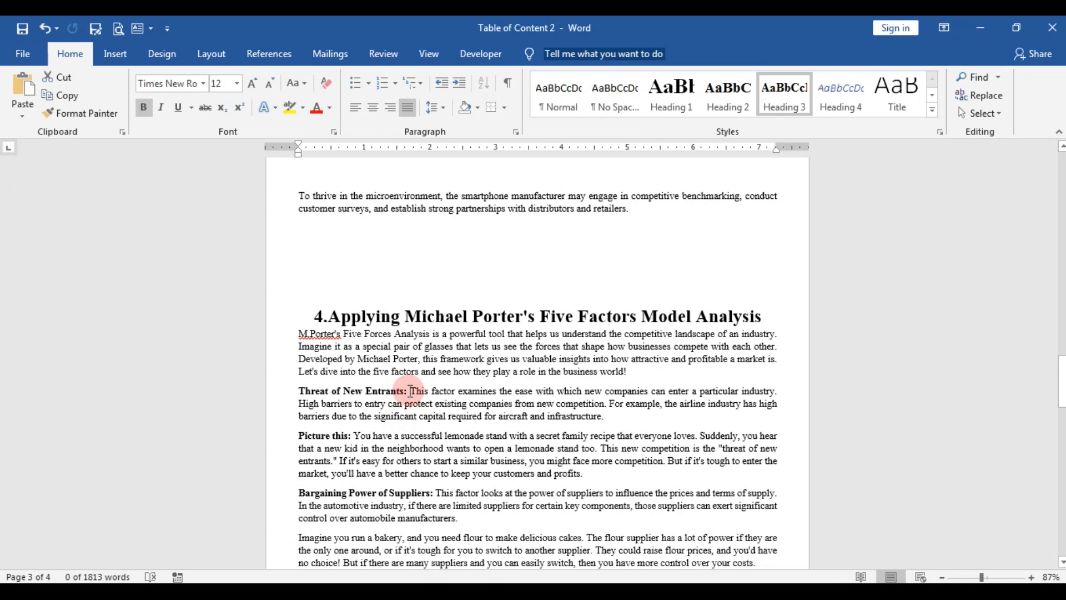
scroll(411, 391, down, 6)
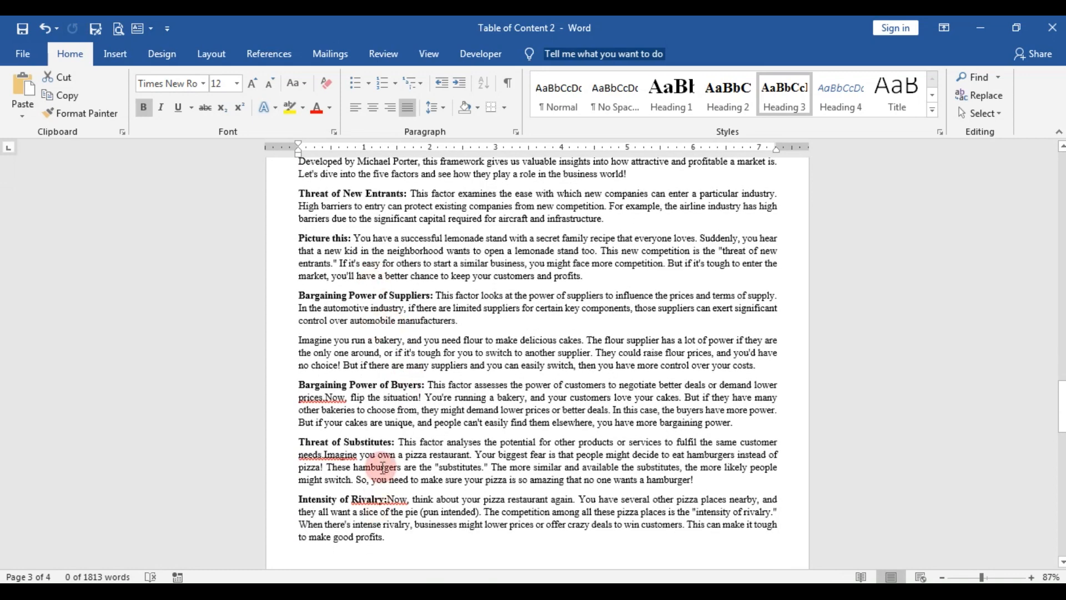
scroll(383, 467, up, 4)
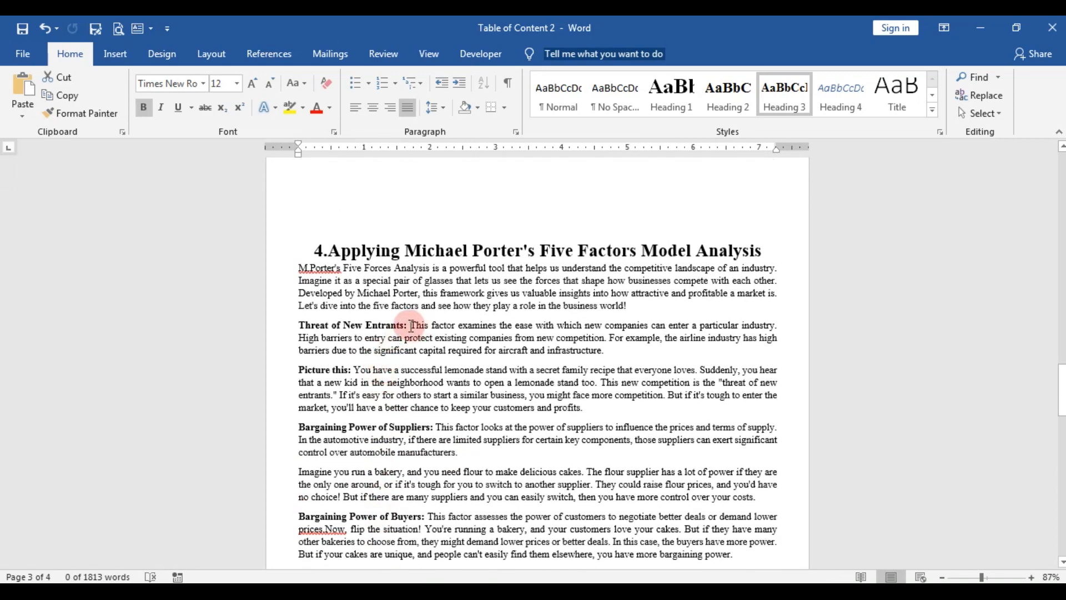
click(409, 325)
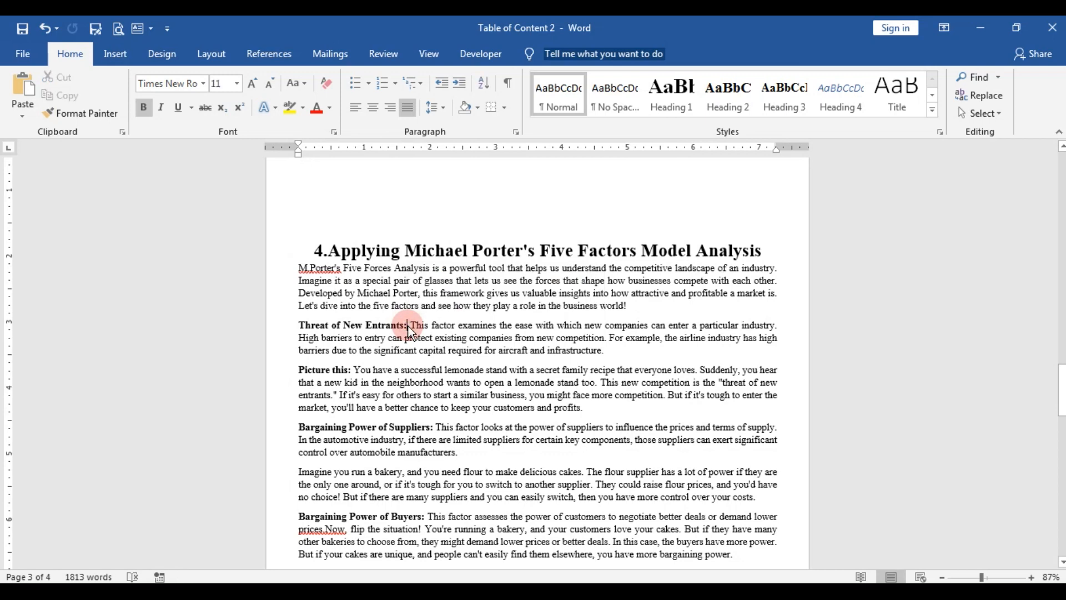
drag(409, 326, 276, 322)
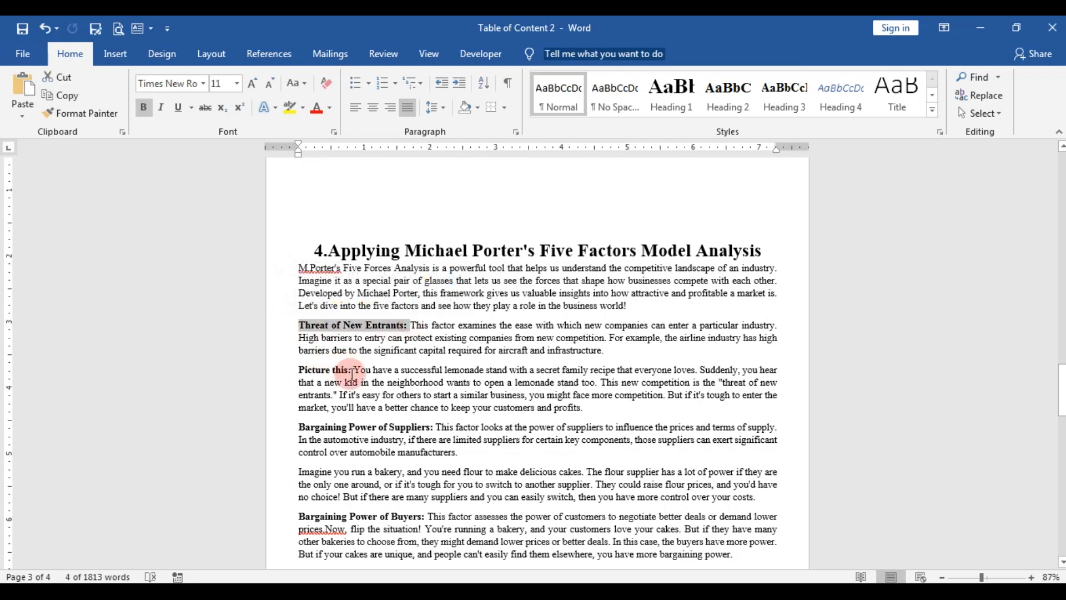
drag(348, 371, 298, 371)
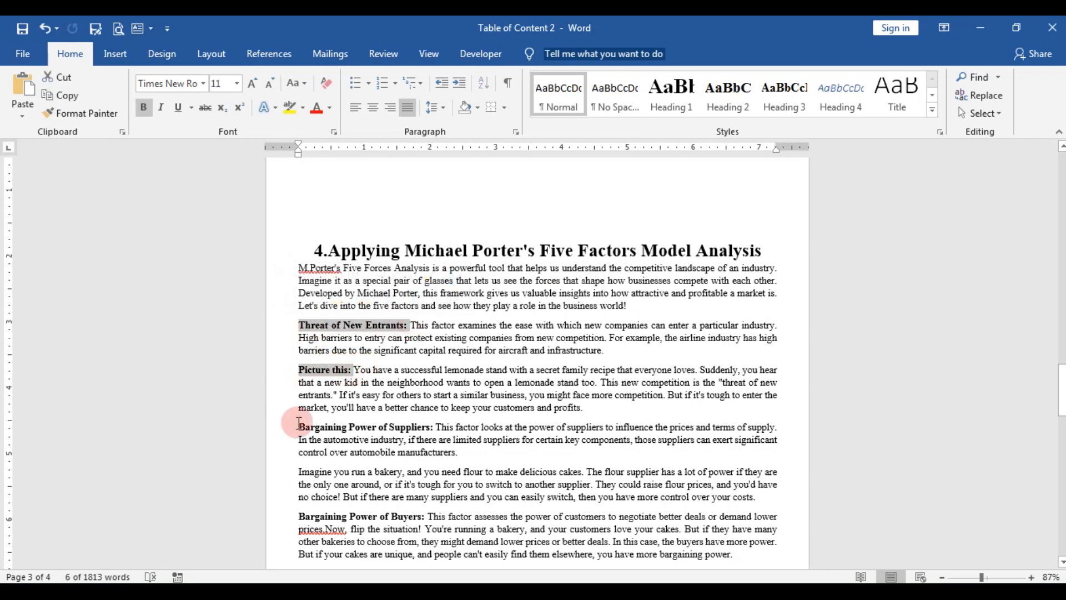
drag(326, 425, 433, 428)
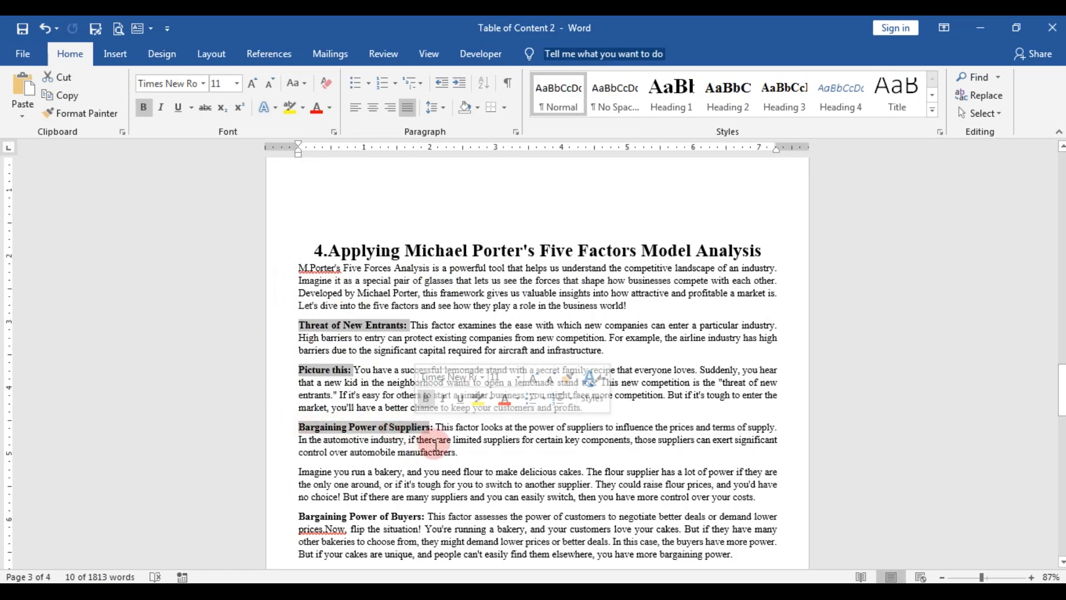
scroll(422, 444, down, 1)
drag(425, 485, 299, 484)
scroll(447, 347, down, 2)
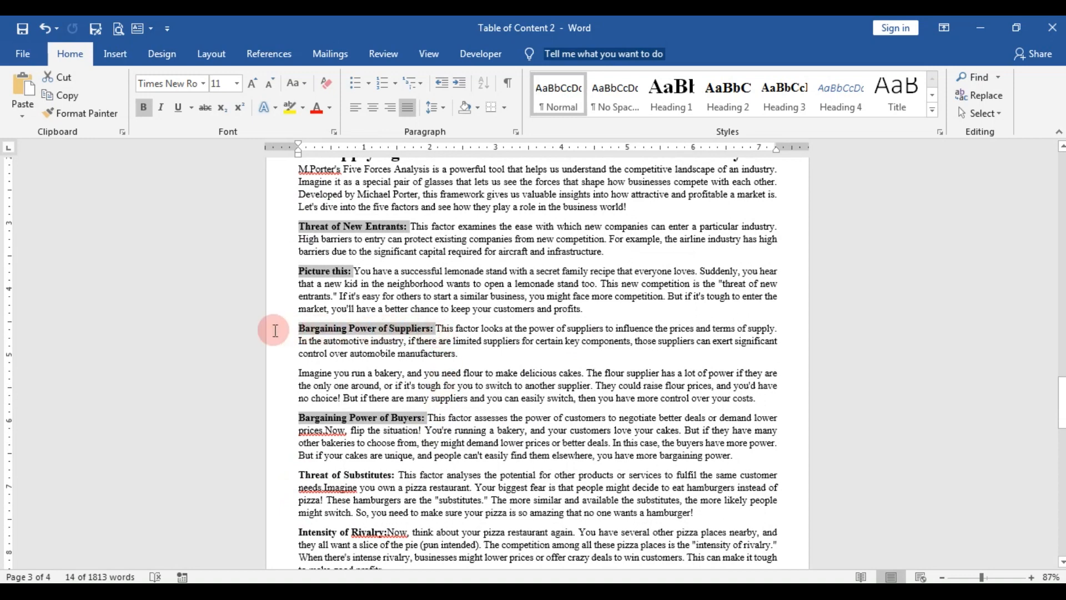
scroll(378, 450, down, 2)
drag(397, 410, 266, 409)
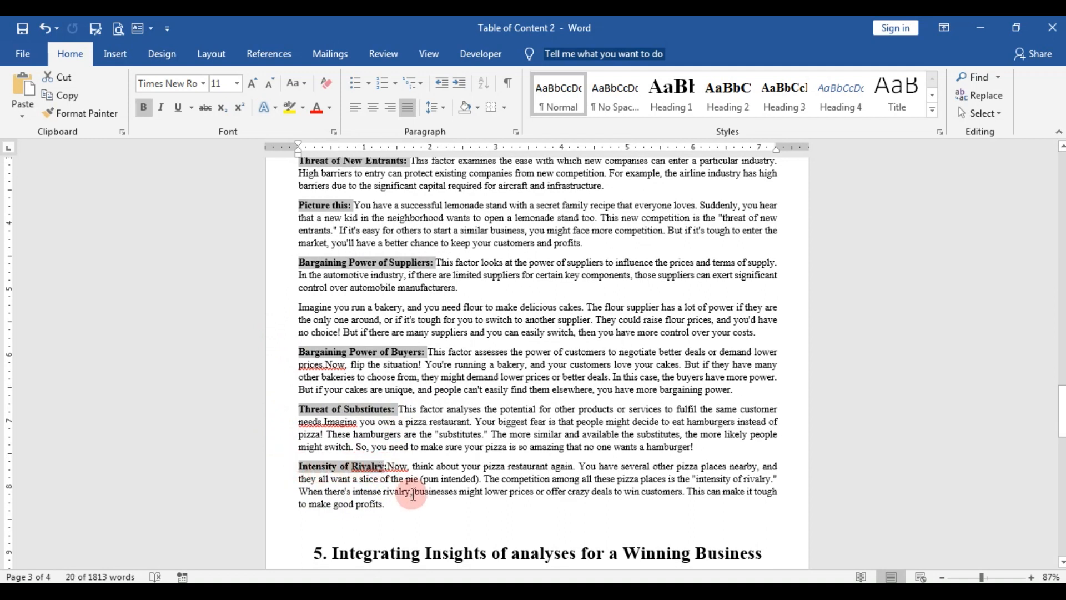
scroll(583, 334, down, 2)
click(773, 103)
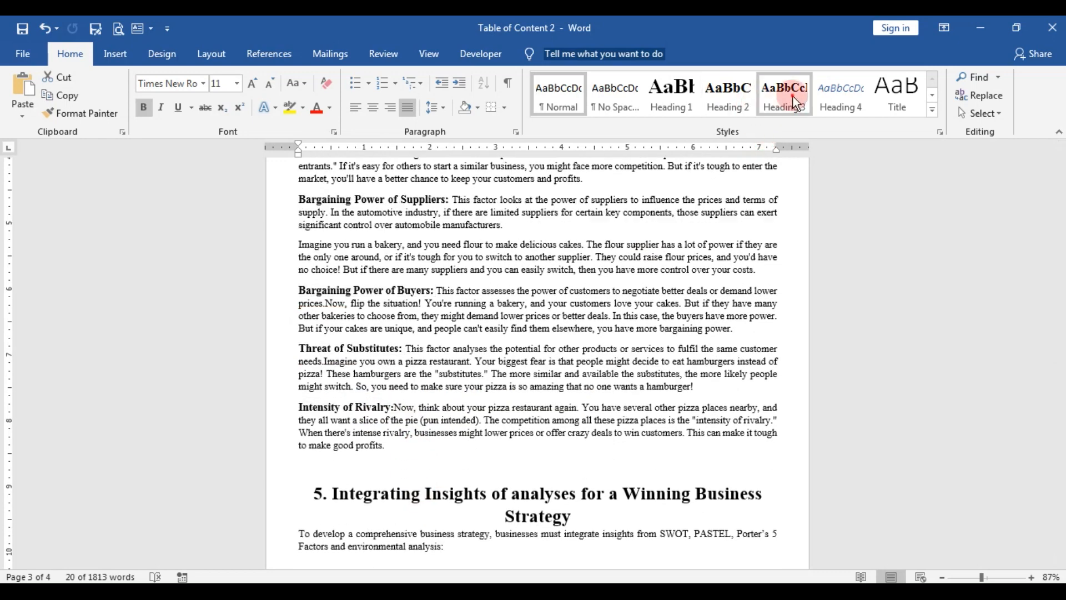
click(395, 408)
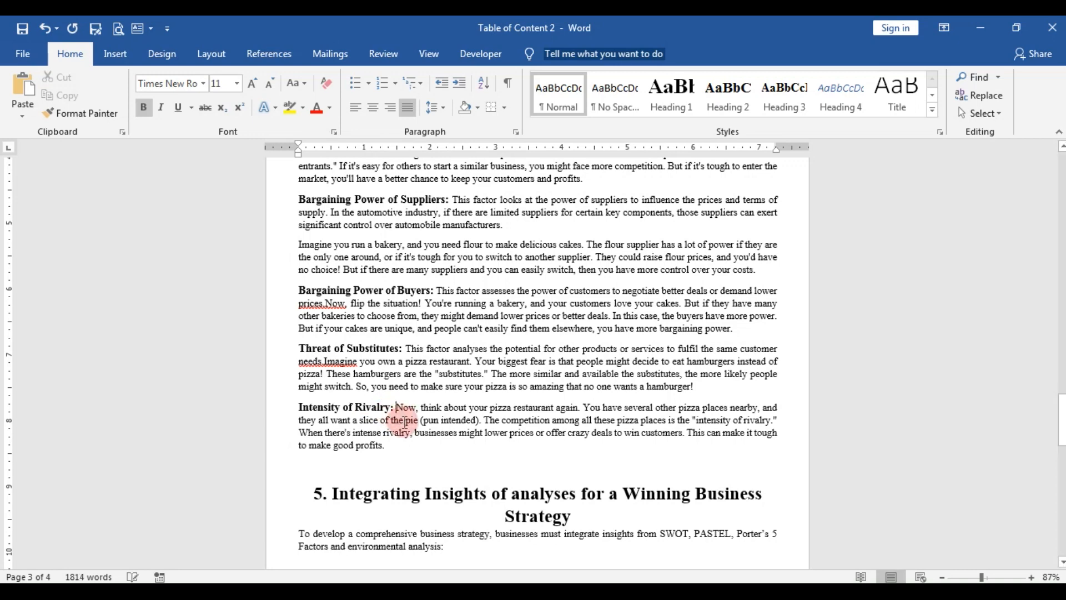
Apply the Heading 3 style to the labels a) to d) in section 5, "Leveraging Strengths for Opportunities:" through "Navigating the Macro and Microenvironment:"
scroll(403, 419, down, 2)
scroll(405, 423, down, 5)
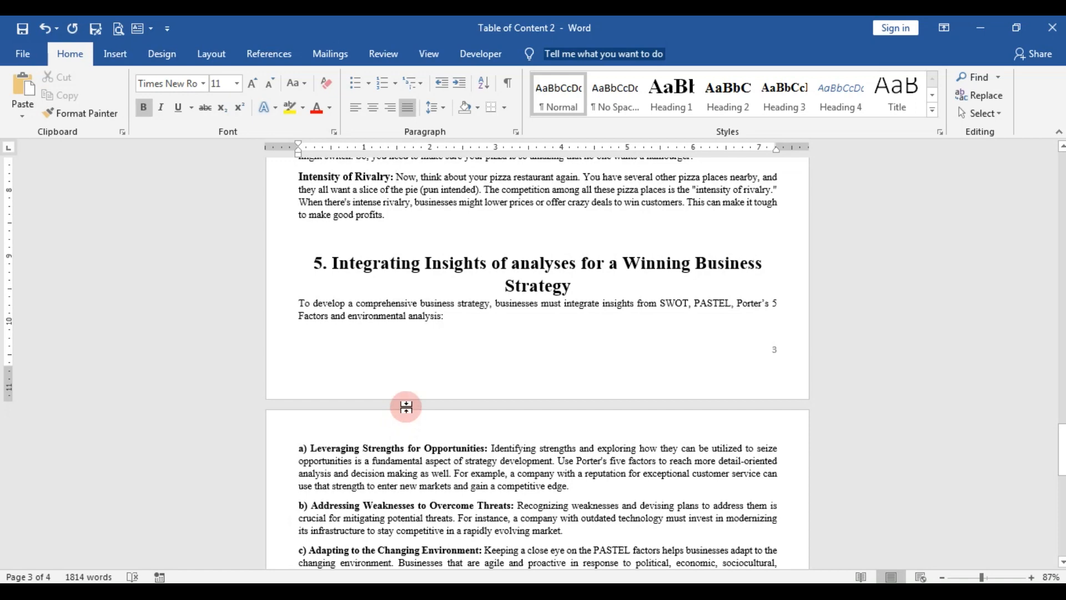
scroll(406, 407, down, 4)
drag(490, 316, 298, 316)
drag(516, 373, 277, 373)
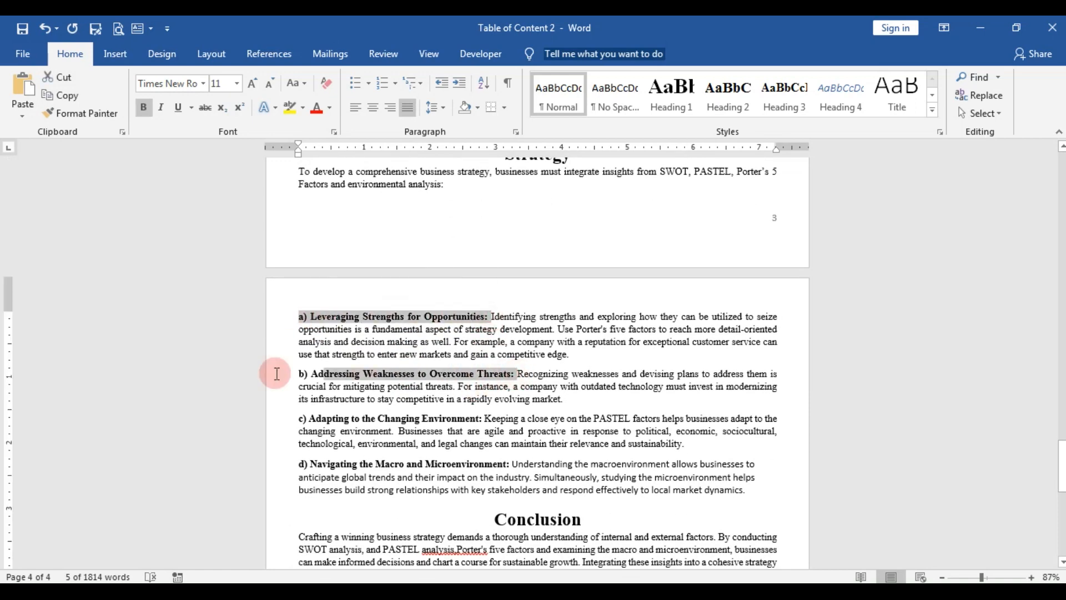
drag(482, 418, 266, 419)
drag(508, 464, 271, 464)
click(784, 94)
scroll(572, 399, down, 4)
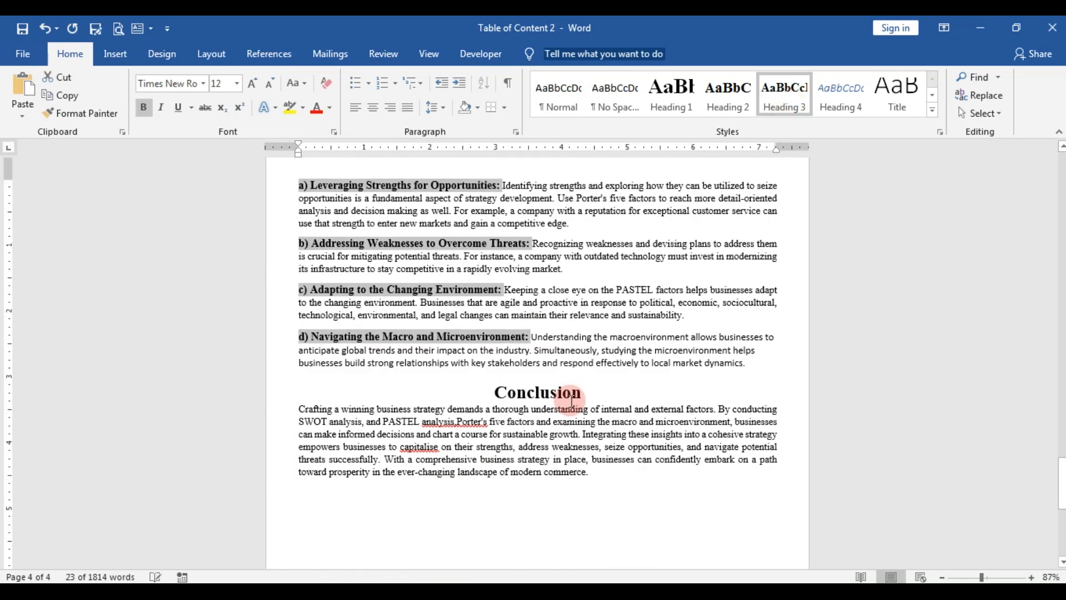
click(635, 382)
Review the Heading 1, Heading 2 and Heading 3 levels across the whole document with two pages side by side
scroll(583, 401, up, 3)
scroll(584, 403, up, 20)
scroll(400, 335, up, 20)
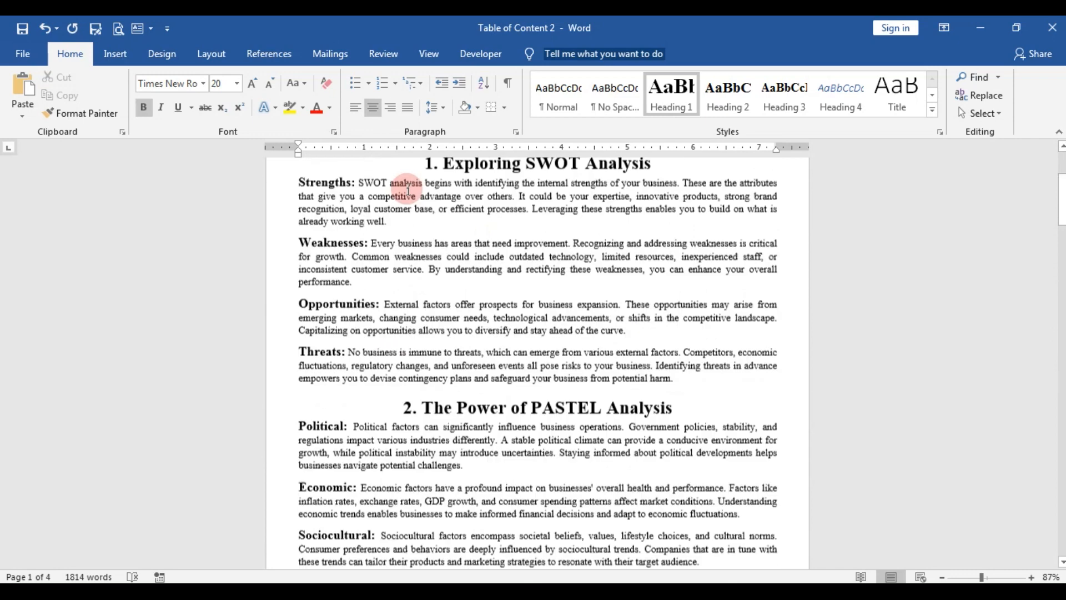
scroll(408, 190, up, 5)
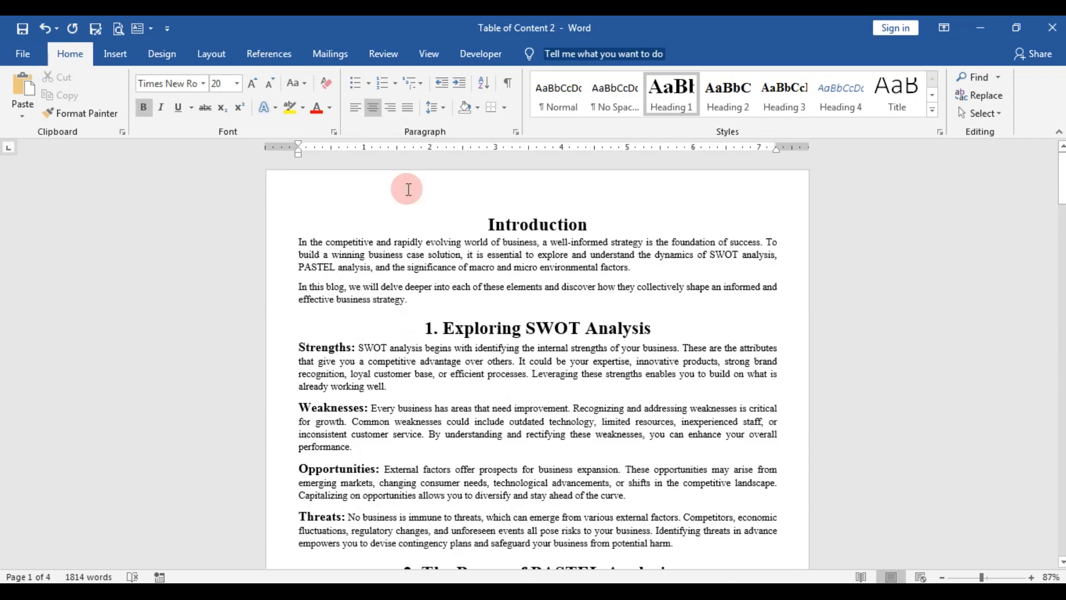
click(976, 577)
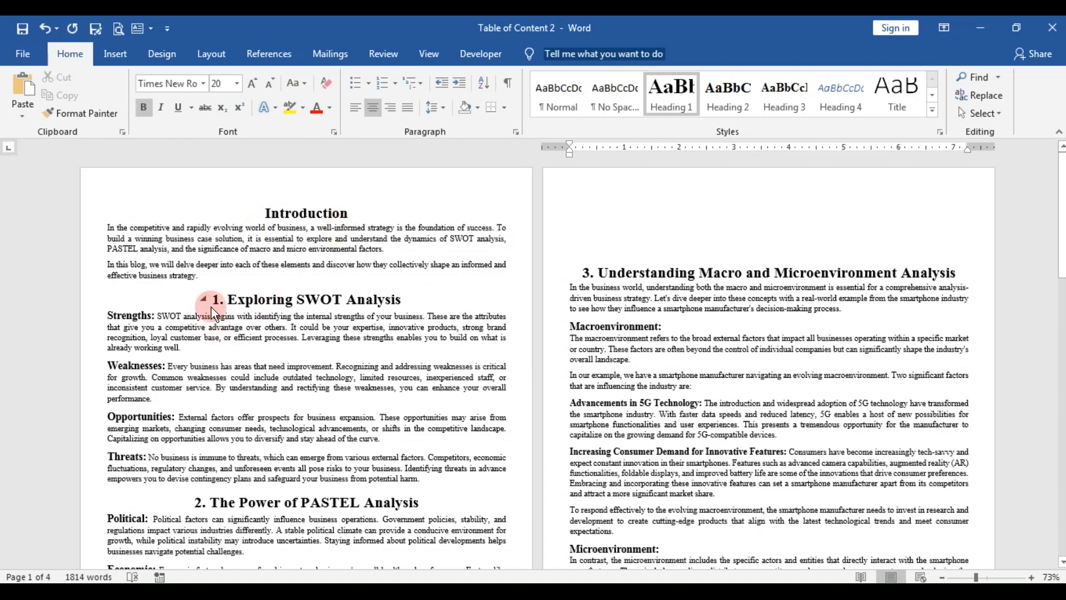
scroll(233, 414, down, 5)
scroll(234, 414, down, 5)
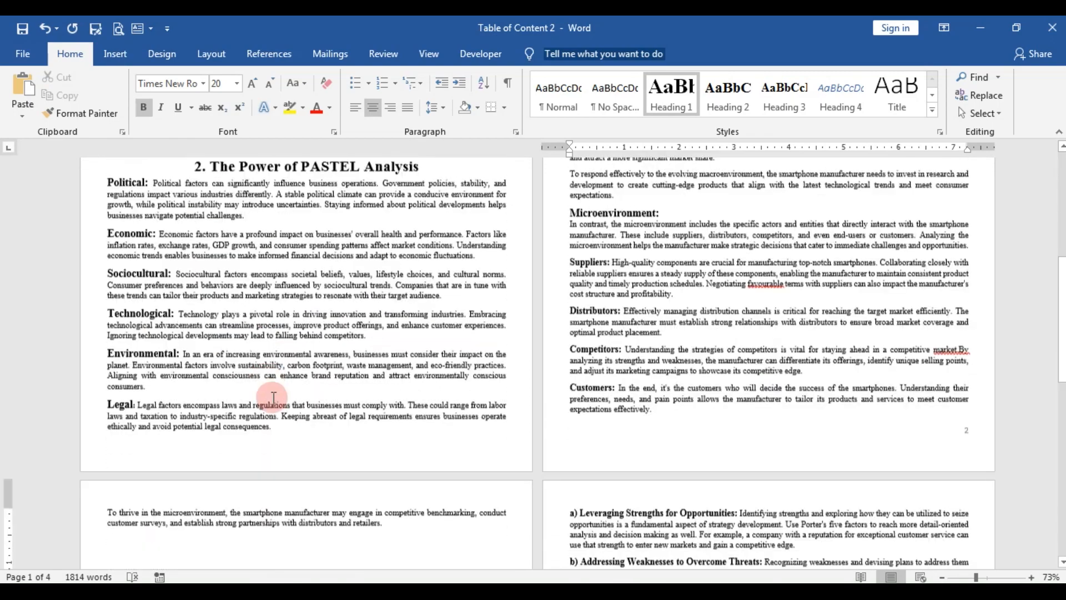
scroll(684, 290, up, 10)
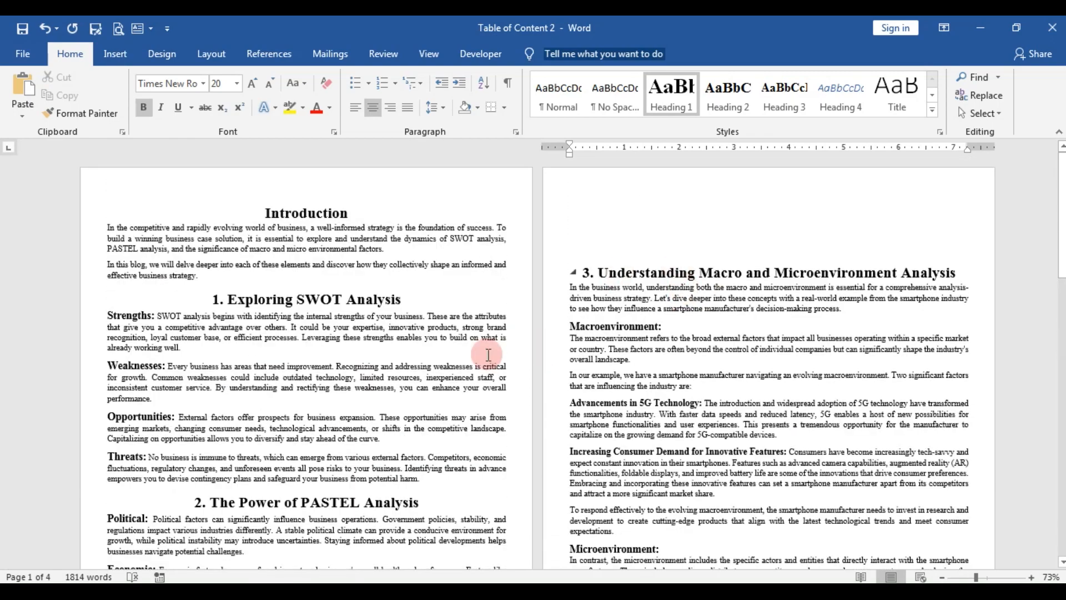
scroll(486, 354, down, 12)
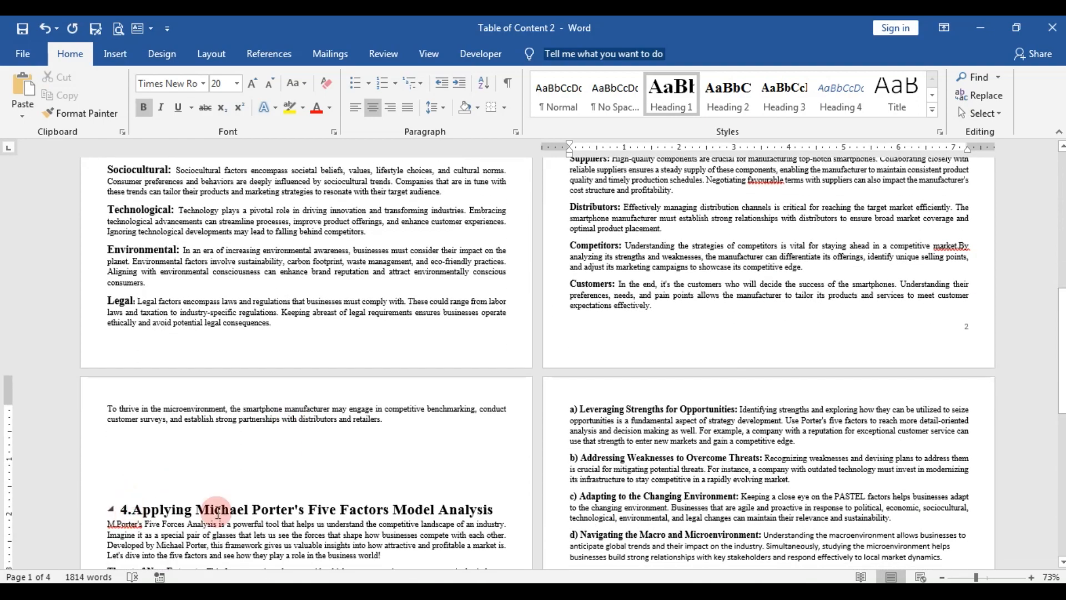
scroll(616, 461, down, 3)
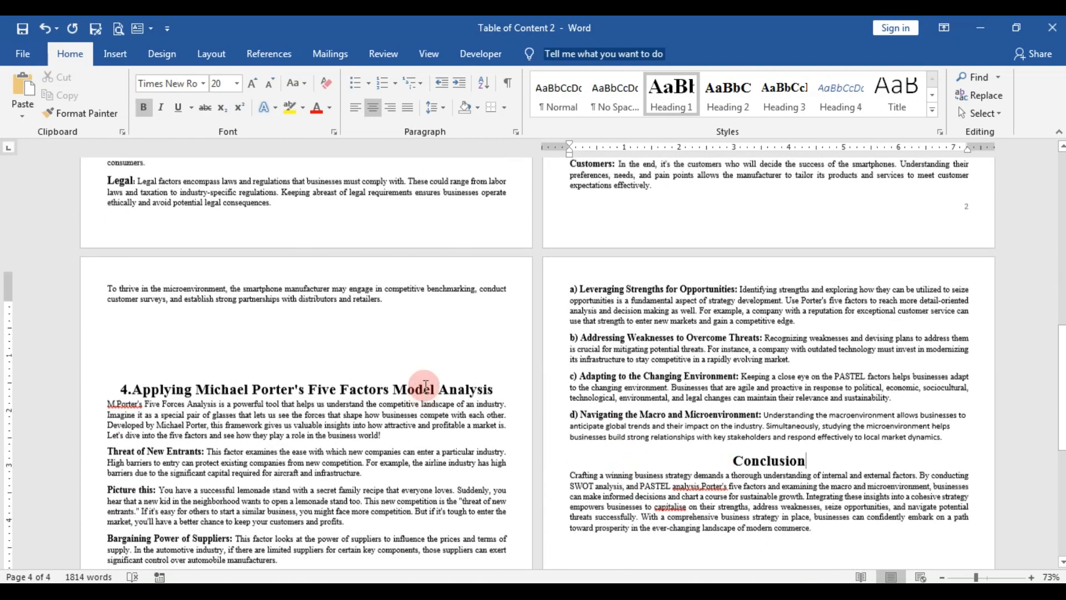
scroll(425, 386, up, 8)
scroll(425, 386, up, 6)
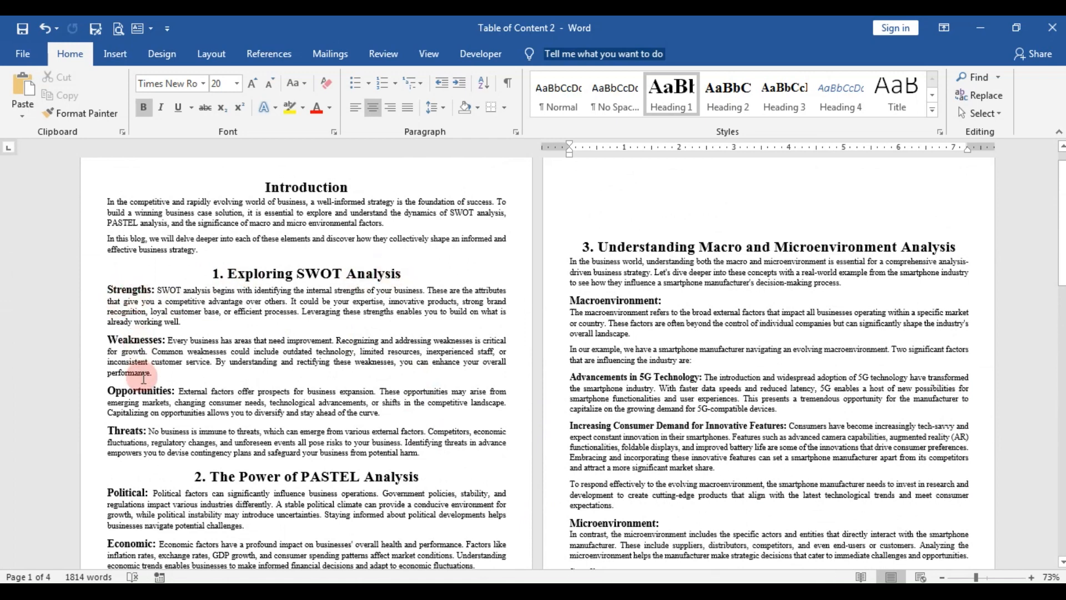
scroll(276, 390, down, 2)
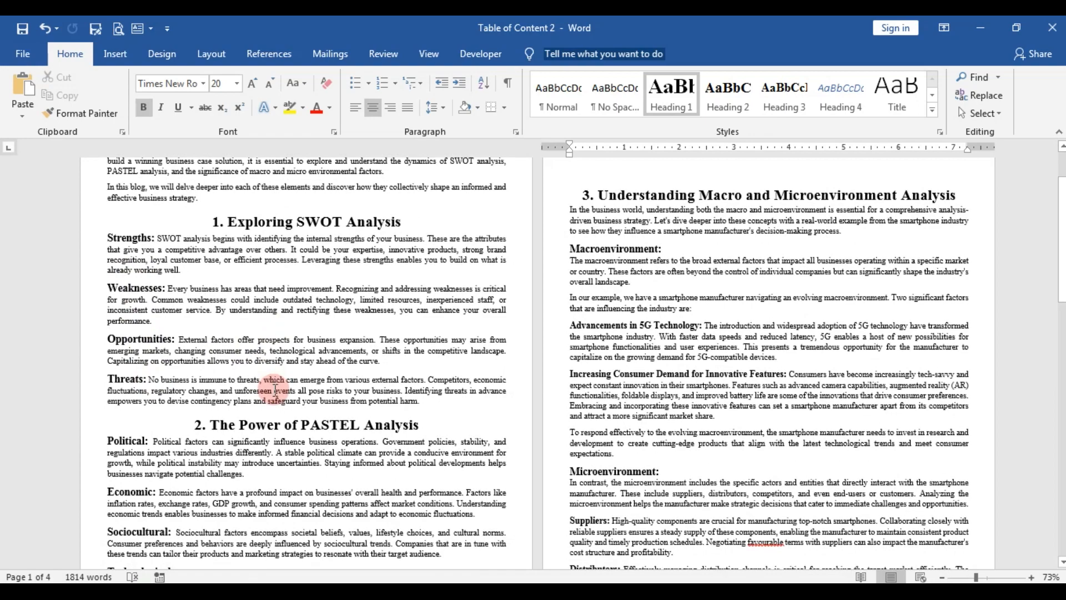
scroll(276, 390, down, 10)
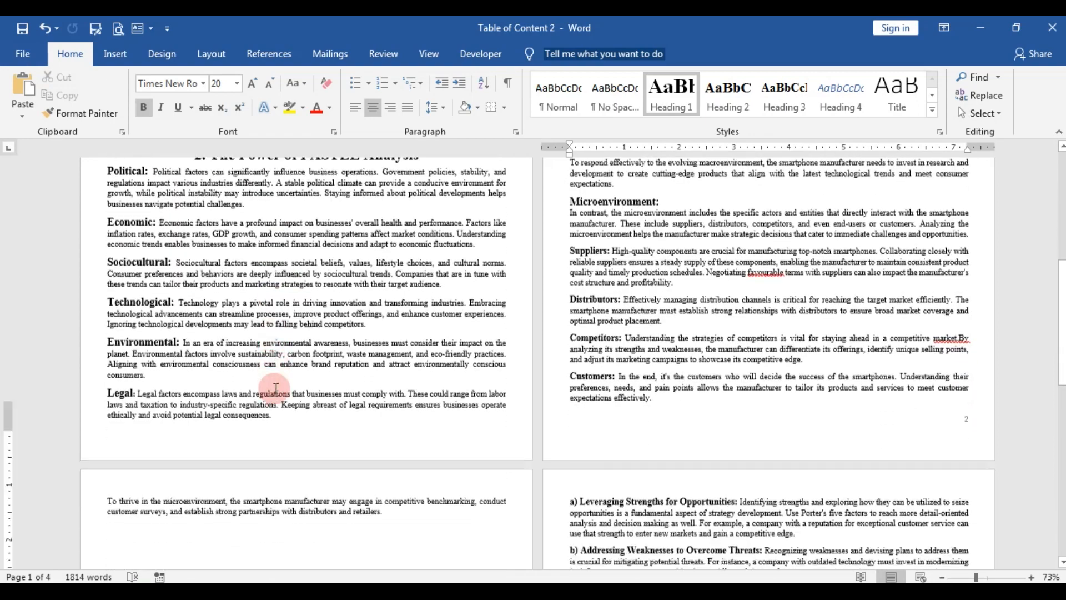
scroll(276, 390, down, 3)
scroll(927, 233, up, 15)
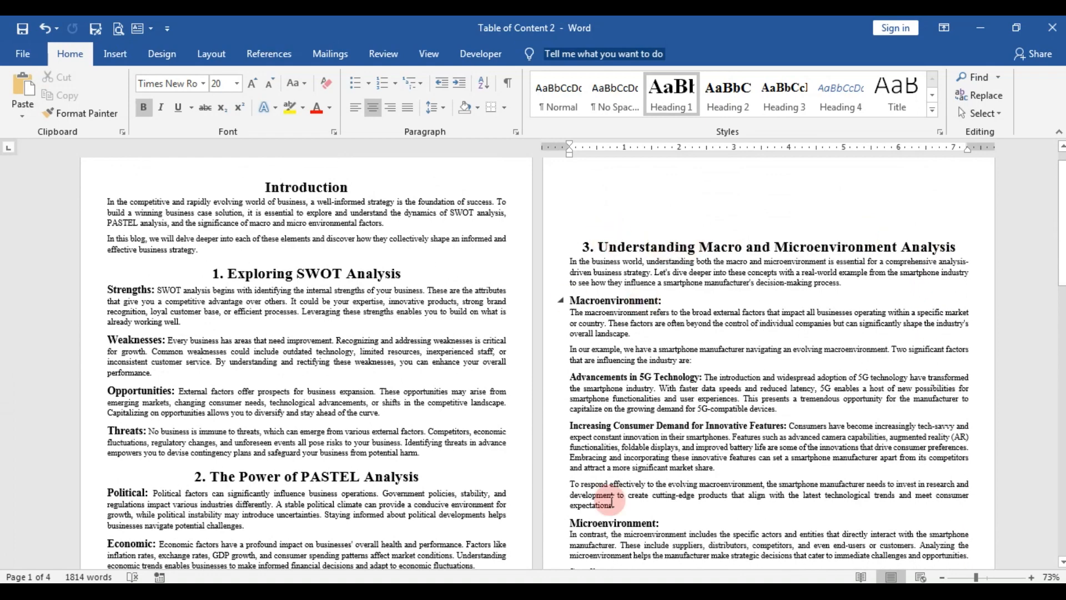
scroll(611, 291, down, 1)
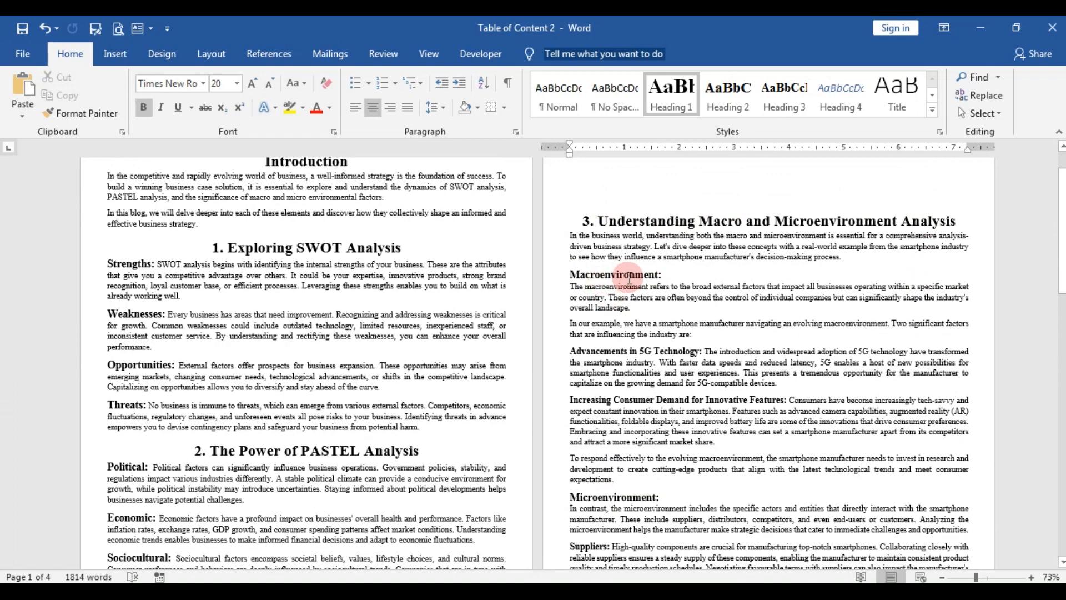
scroll(615, 387, down, 14)
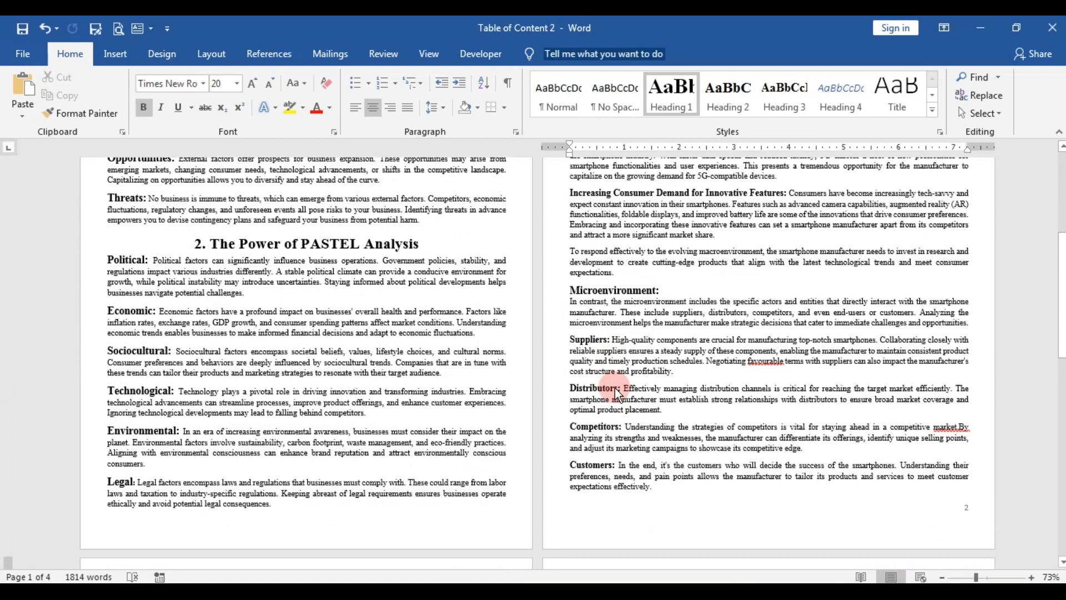
scroll(615, 387, down, 13)
scroll(615, 387, up, 19)
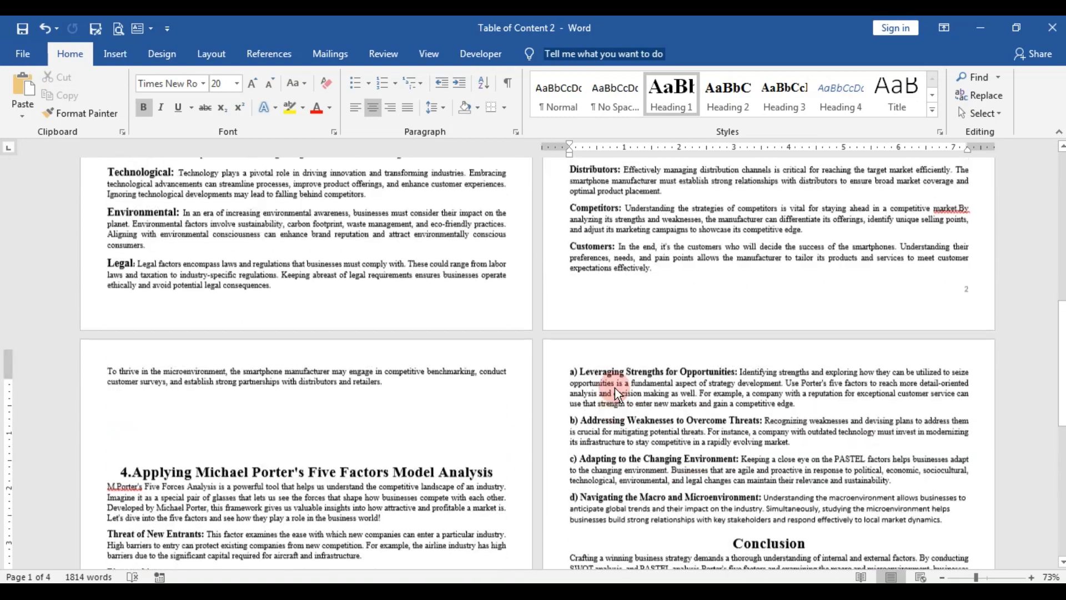
scroll(617, 387, up, 8)
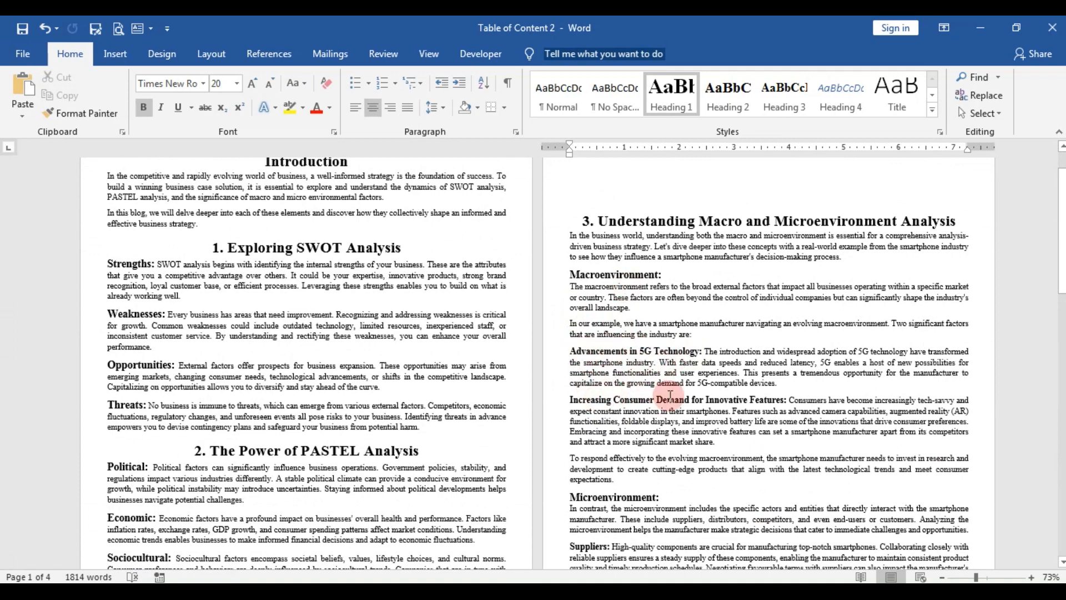
scroll(585, 315, up, 2)
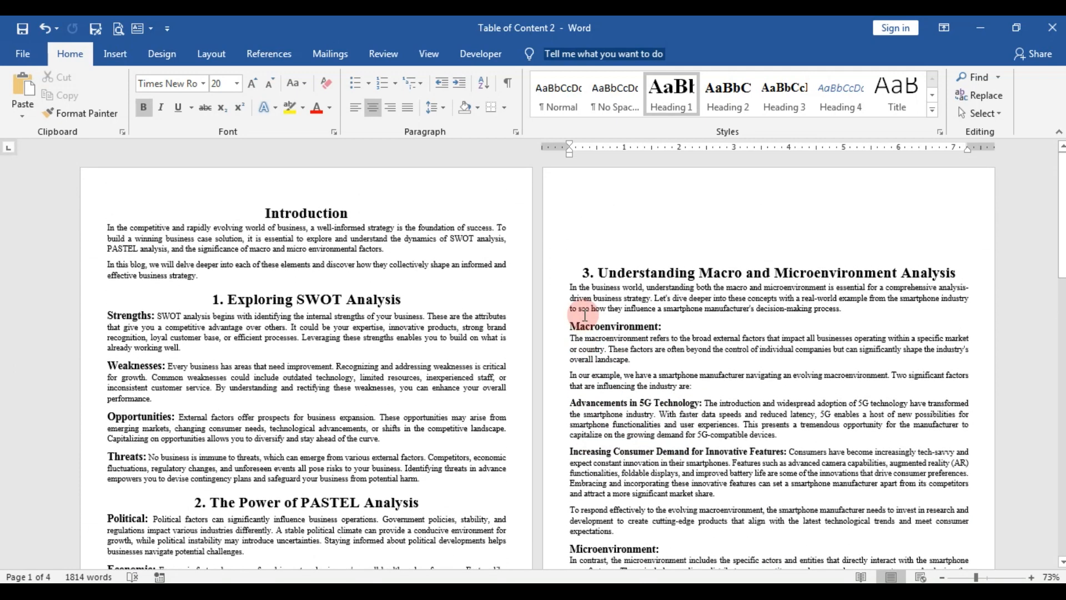
Insert a page break before the "Introduction" heading to create an empty first page
click(121, 207)
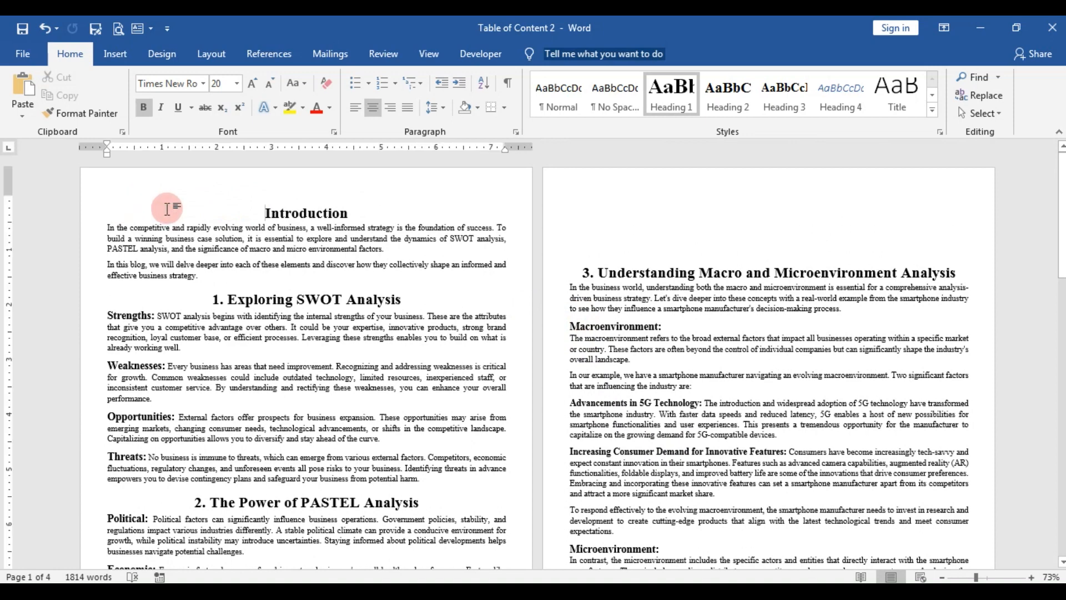
click(114, 57)
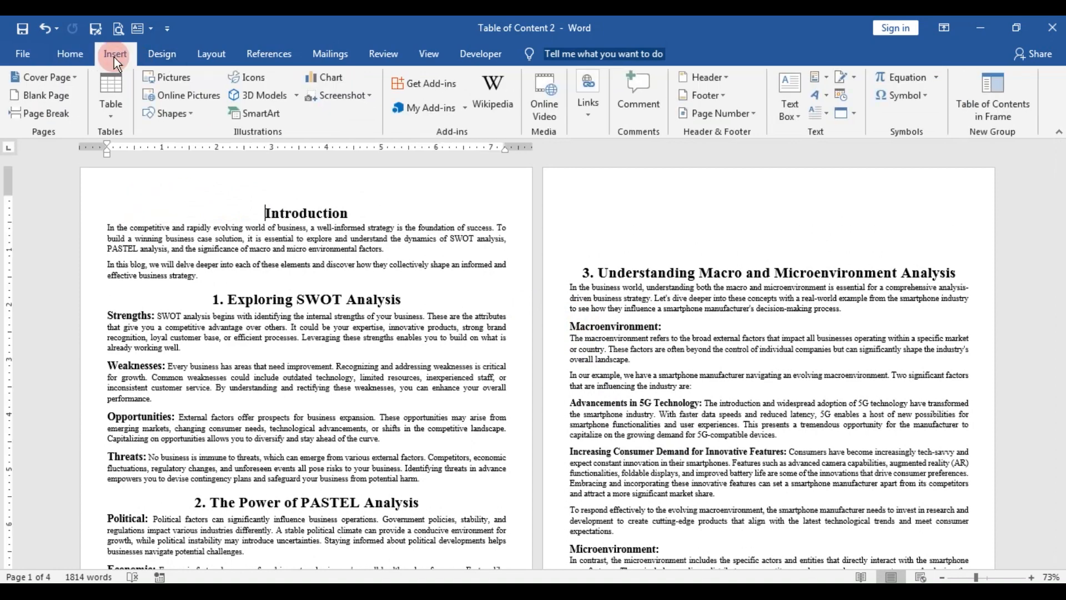
click(45, 113)
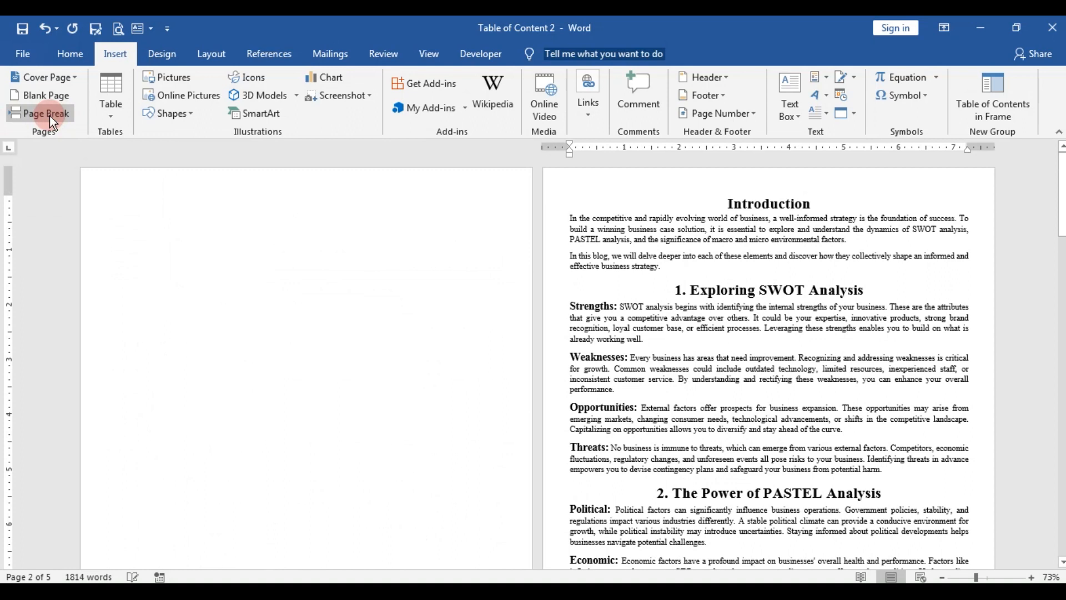
Insert an Automatic Table 1 table of contents on the empty first page
click(134, 222)
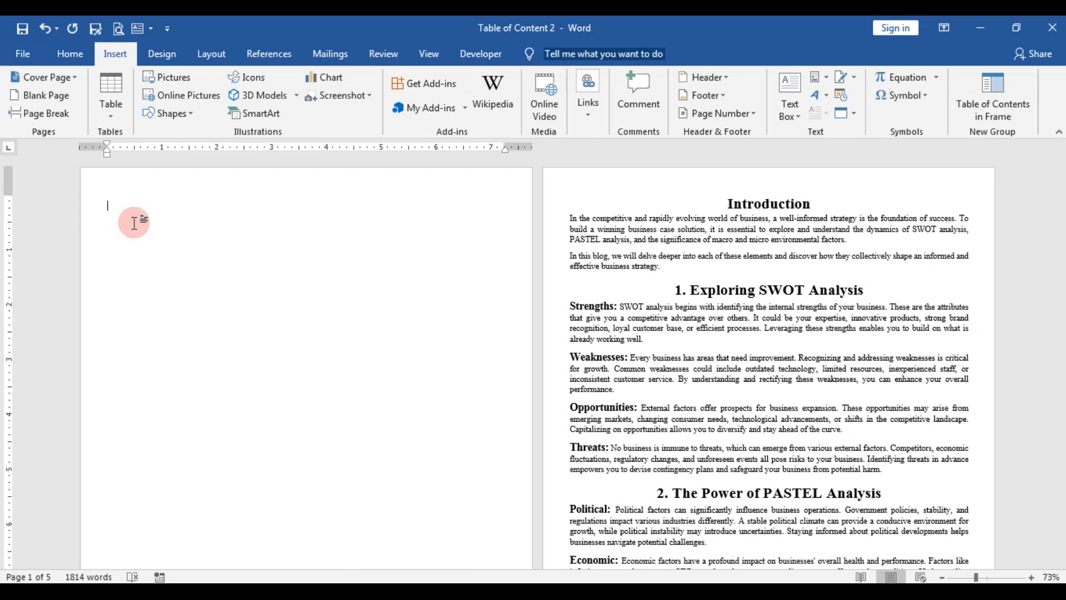
click(266, 53)
click(43, 117)
click(35, 117)
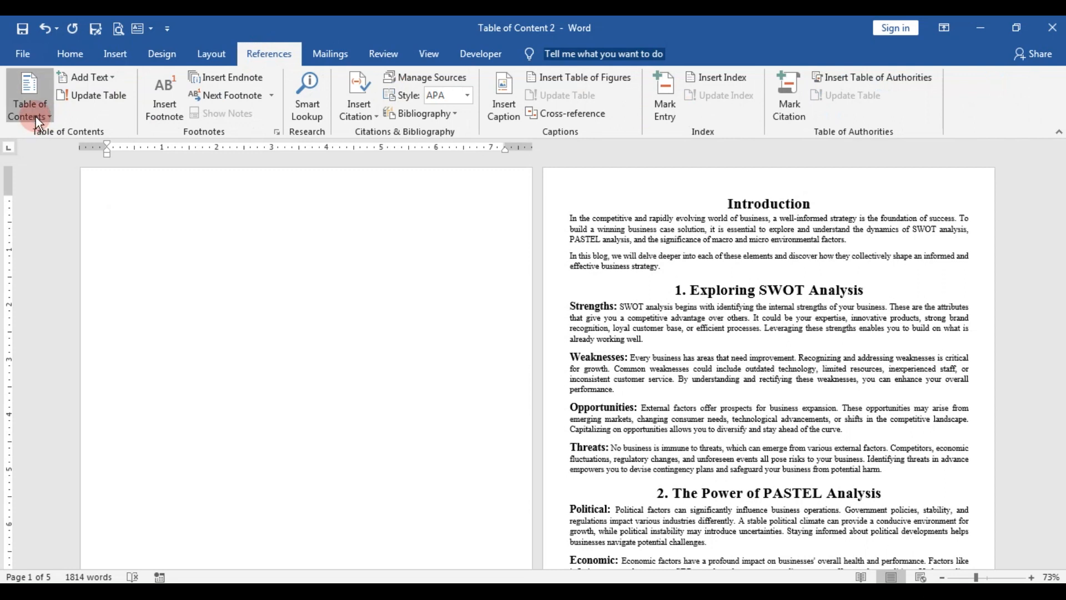
click(103, 299)
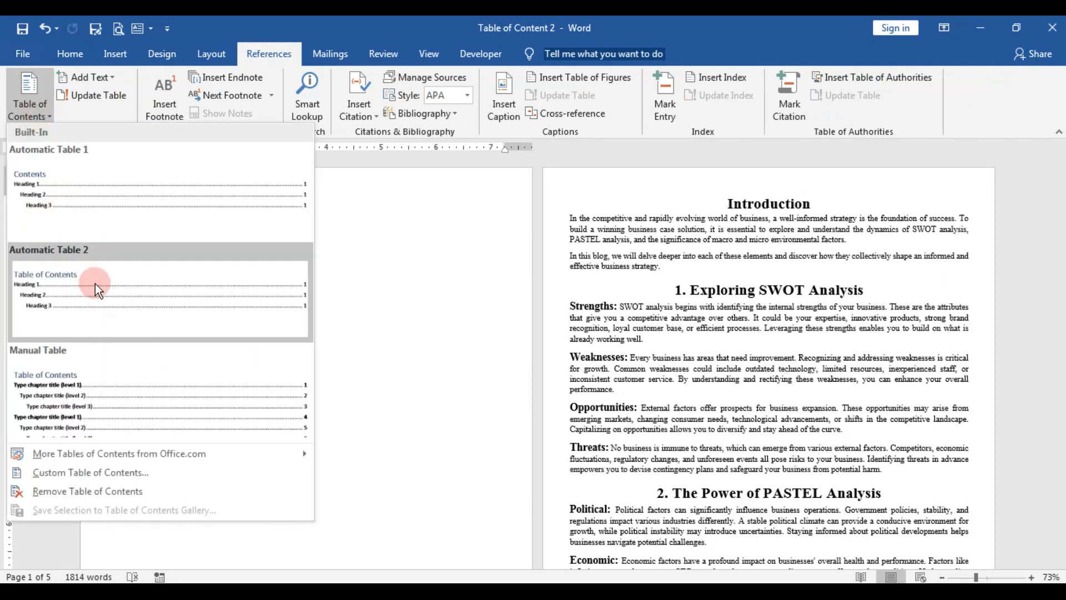
click(101, 206)
scroll(241, 252, up, 10)
scroll(244, 252, up, 5)
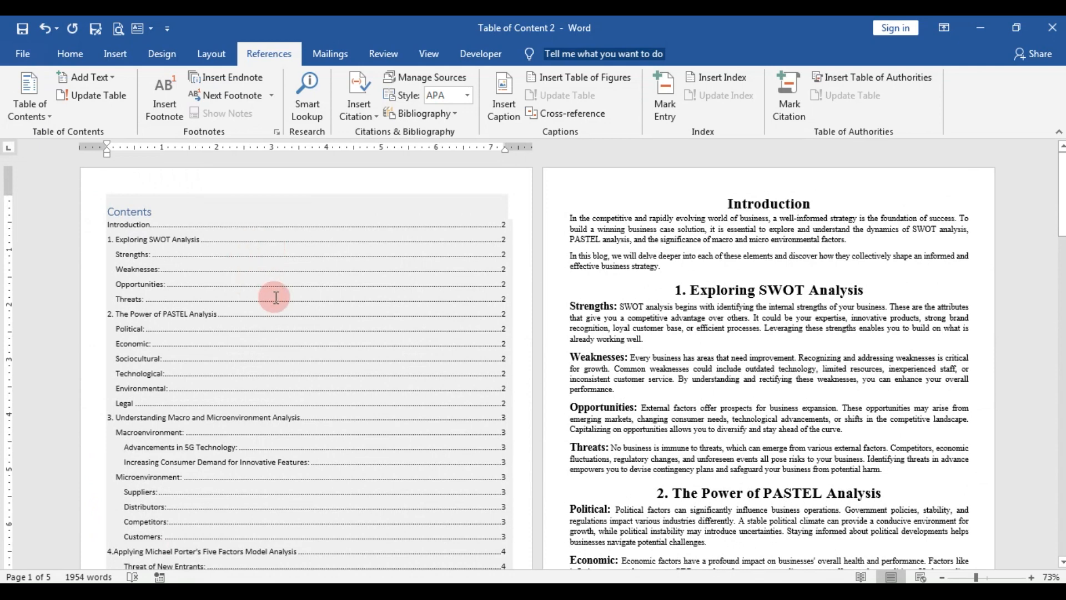
Examine the entries, indent levels and page numbers of the table of contents from "Introduction" to "Conclusion" at 140% zoom
click(991, 578)
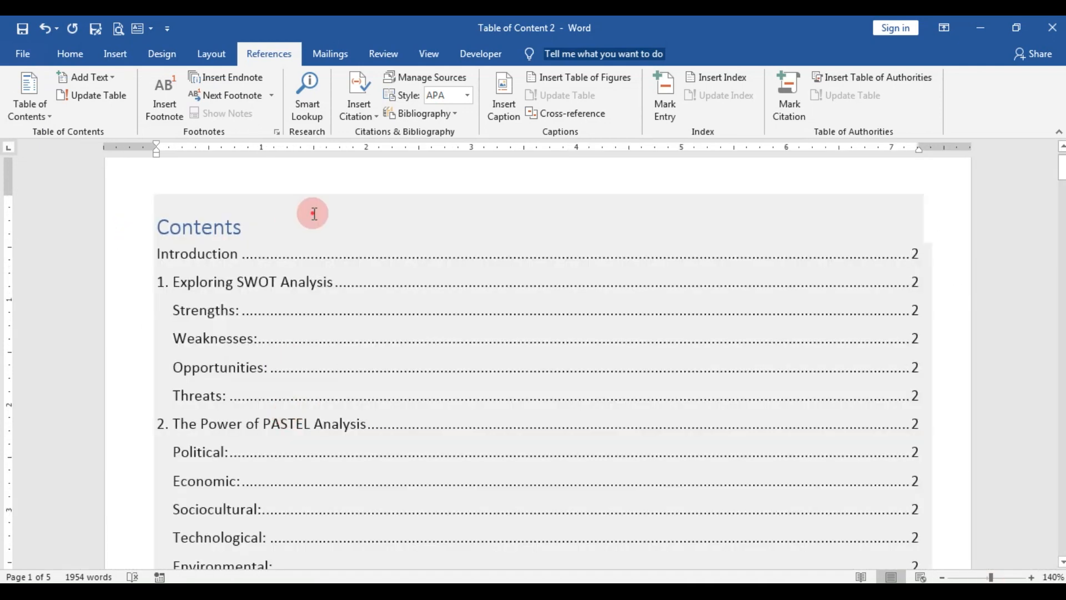
click(314, 214)
scroll(272, 269, down, 3)
scroll(273, 273, up, 1)
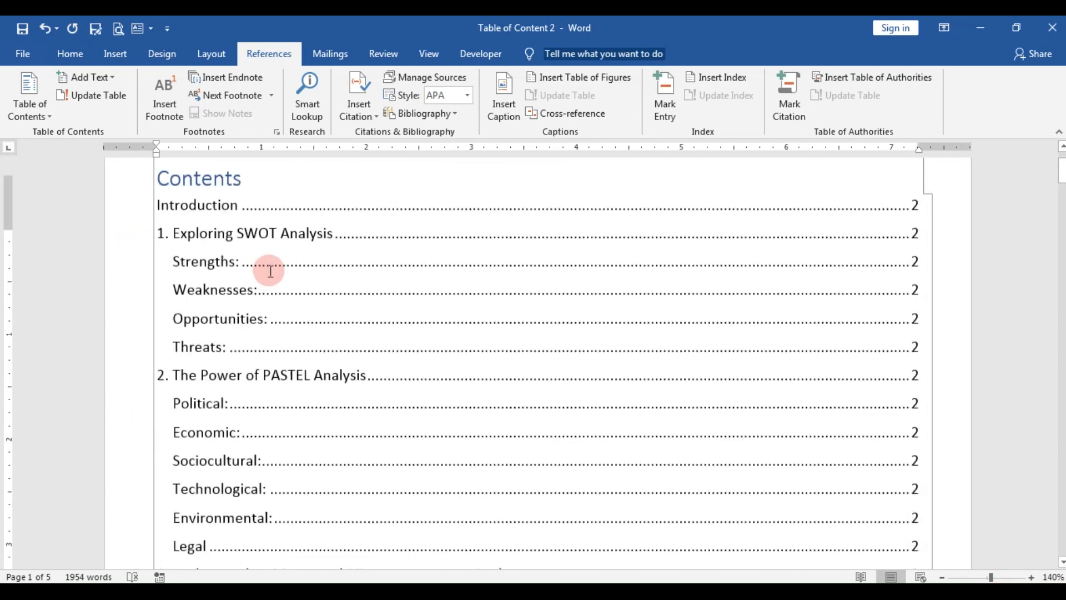
scroll(273, 272, up, 3)
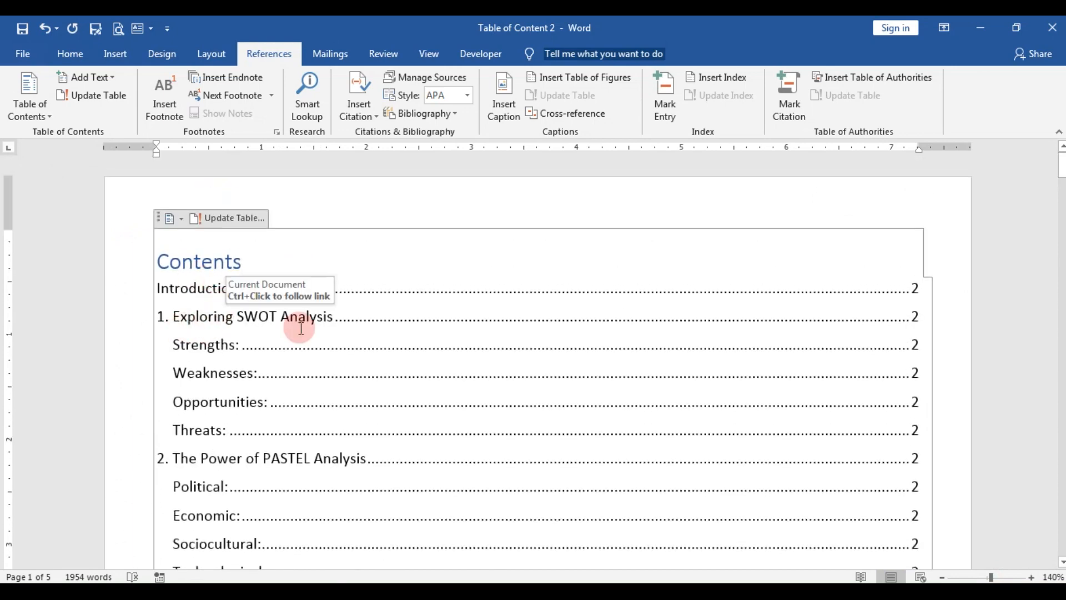
scroll(231, 333, down, 4)
scroll(222, 400, down, 2)
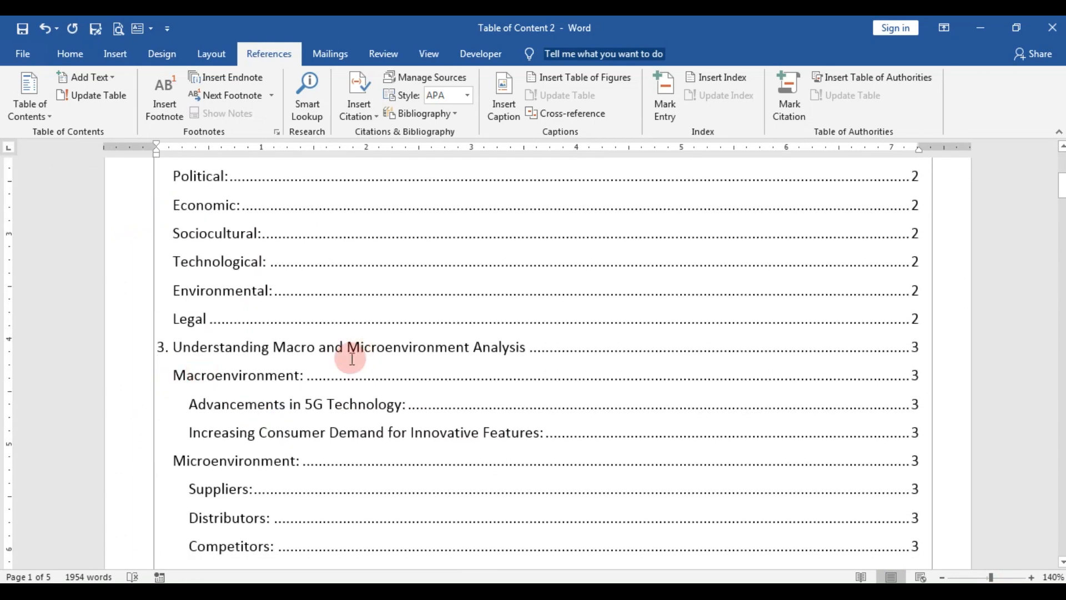
scroll(281, 376, down, 3)
scroll(281, 389, down, 5)
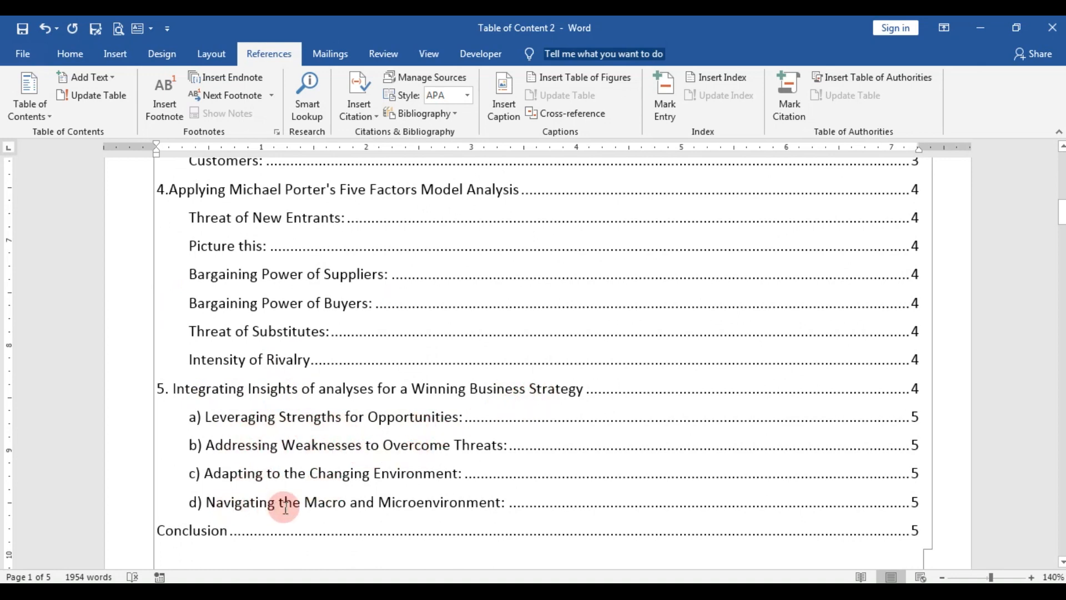
scroll(283, 505, down, 2)
scroll(282, 508, up, 8)
scroll(278, 502, up, 5)
Replace the table of contents with the Automatic Table 2 design and view it with two pages side by side
click(216, 285)
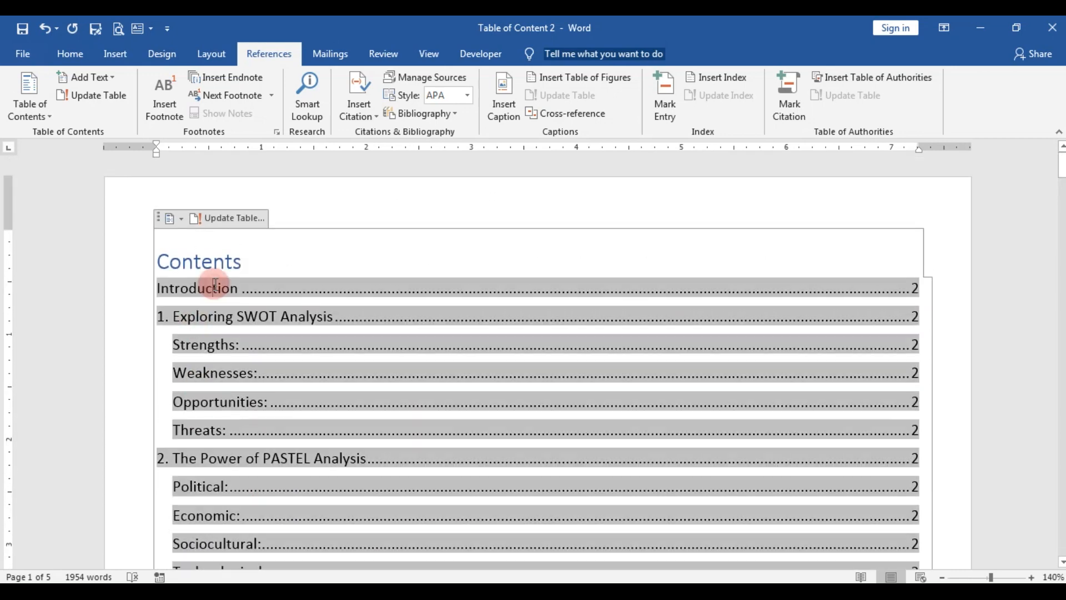
click(30, 109)
click(149, 314)
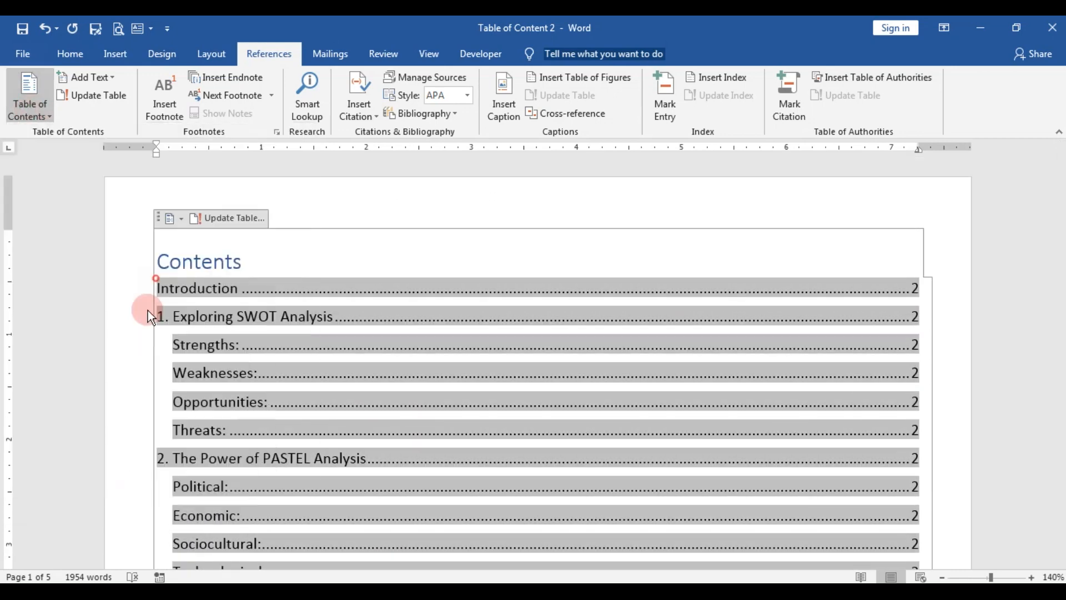
scroll(276, 351, down, 10)
click(276, 350)
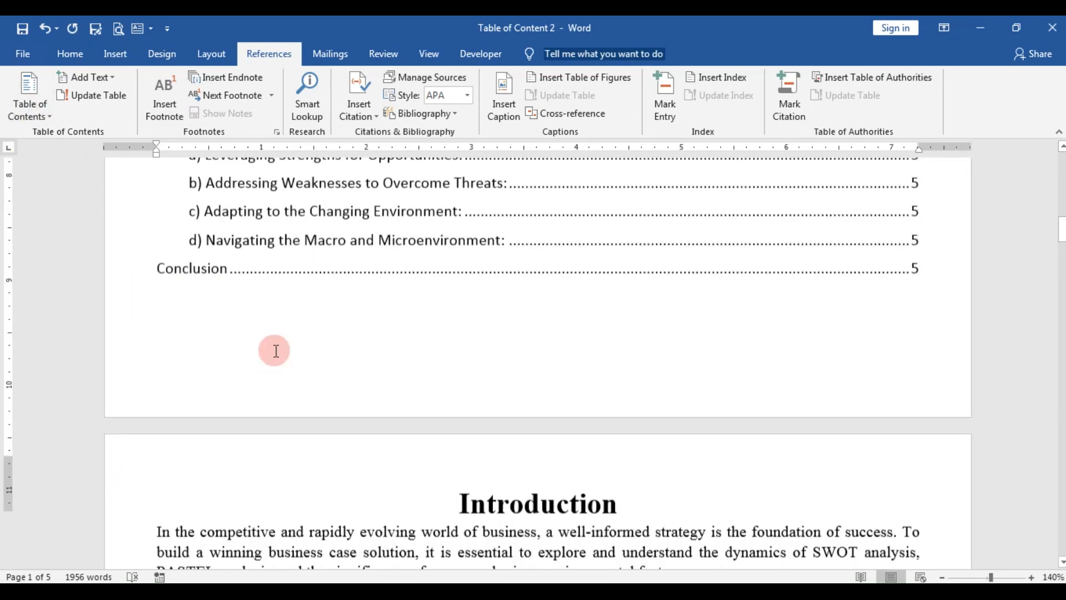
scroll(272, 350, up, 8)
click(979, 577)
click(976, 577)
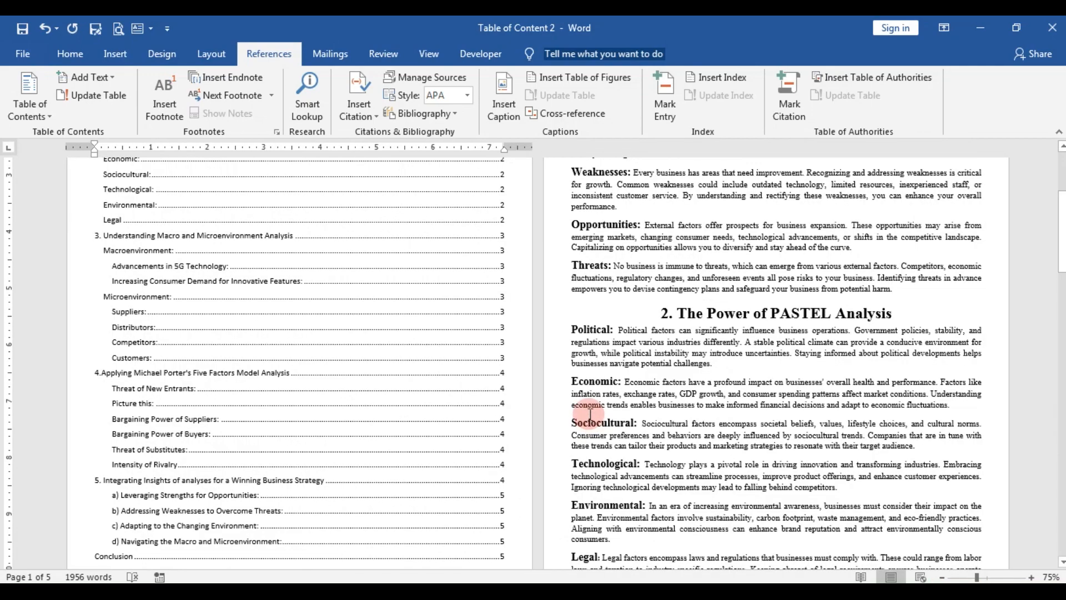
scroll(500, 383, up, 5)
scroll(201, 267, up, 3)
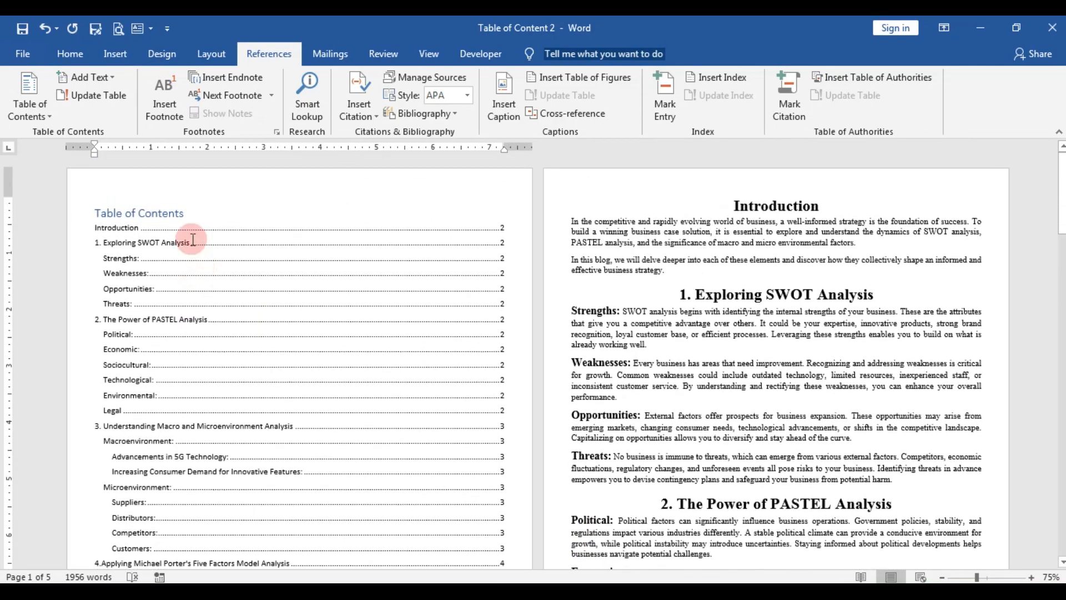
Center the "Table of Contents" title and make it bold
click(172, 224)
drag(185, 217, 95, 211)
click(60, 54)
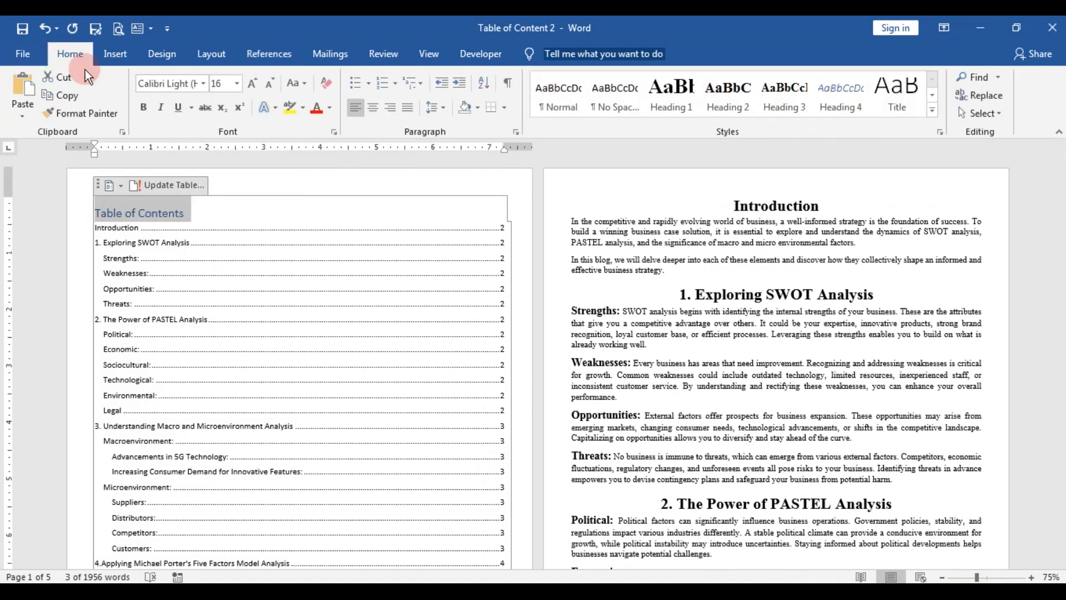
click(369, 109)
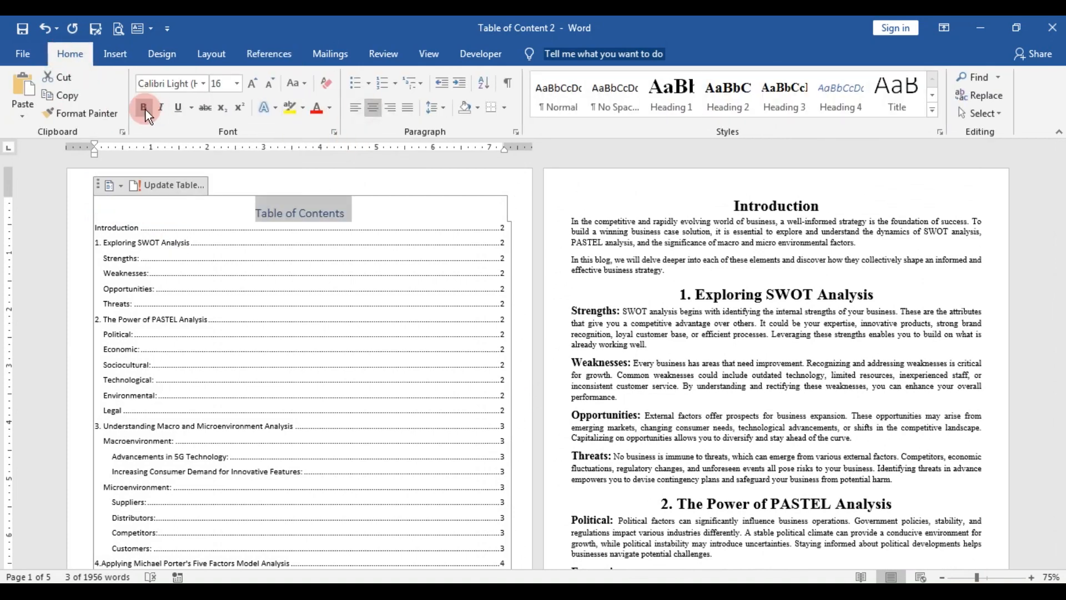
click(145, 109)
Set the font of all table of contents entries to Times New Roman, size 12
click(149, 273)
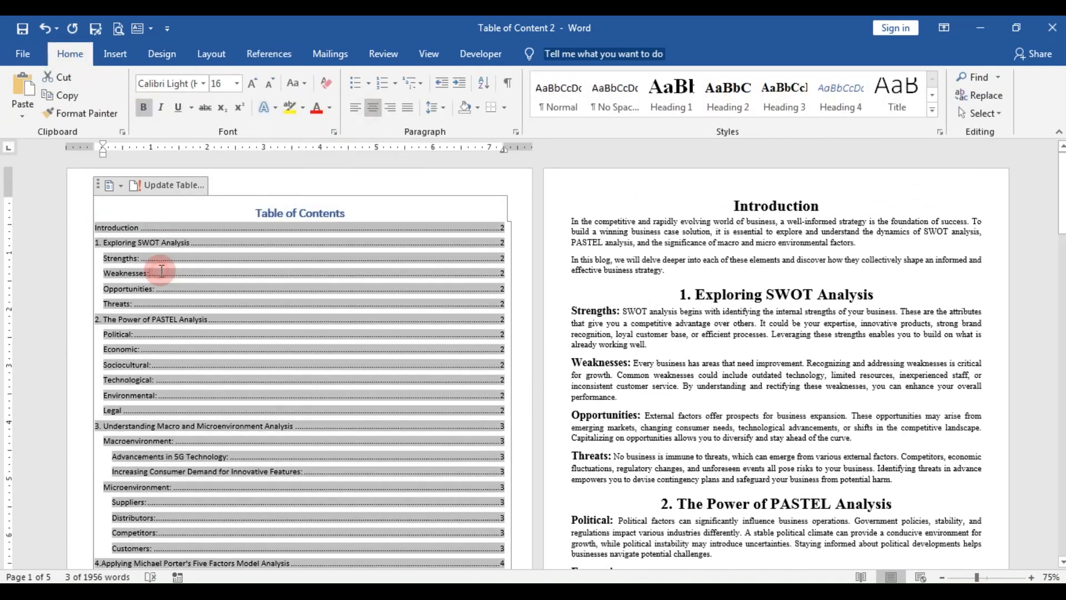
click(202, 84)
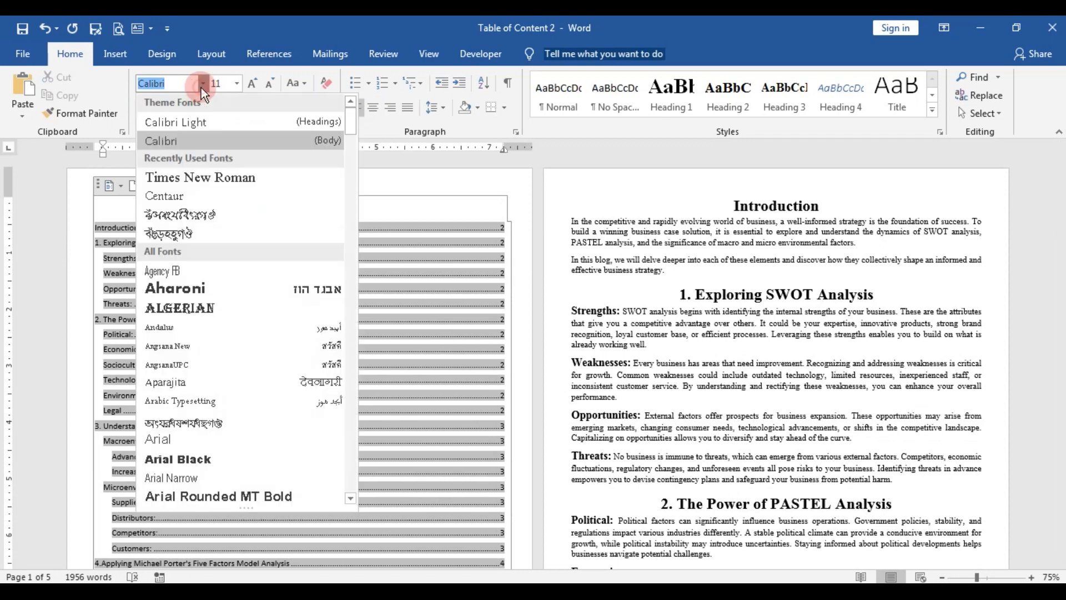
click(199, 184)
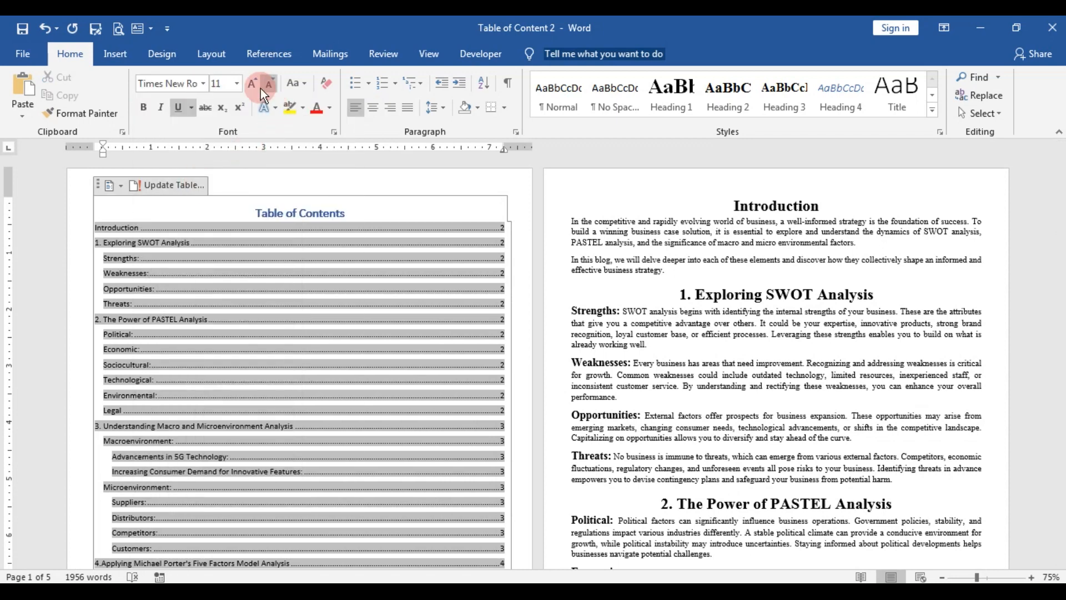
Enlarge the "Table of Contents" title to font size 22
click(356, 212)
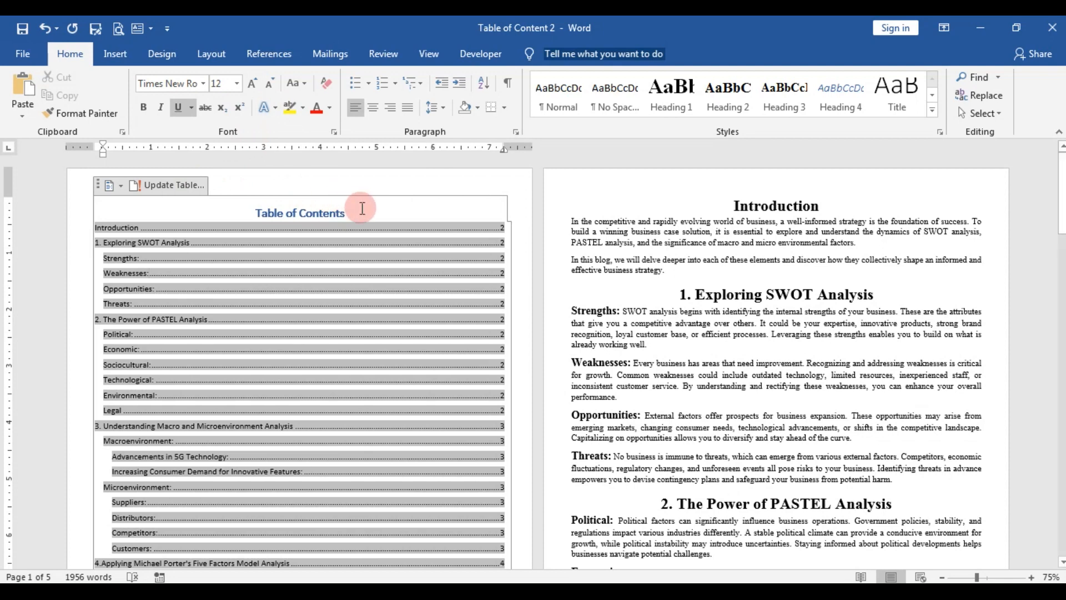
drag(353, 212, 243, 213)
click(247, 86)
click(247, 87)
click(247, 87)
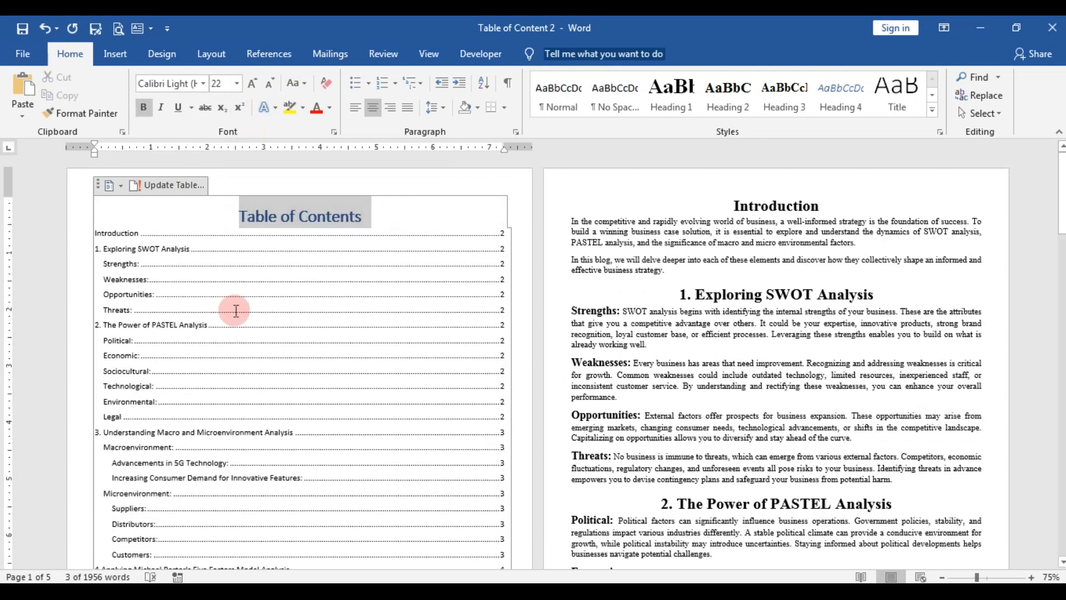
Review how the Heading 1, Heading 2 and Heading 3 entries are indented throughout the table of contents
click(236, 311)
scroll(236, 311, down, 3)
scroll(236, 311, down, 3)
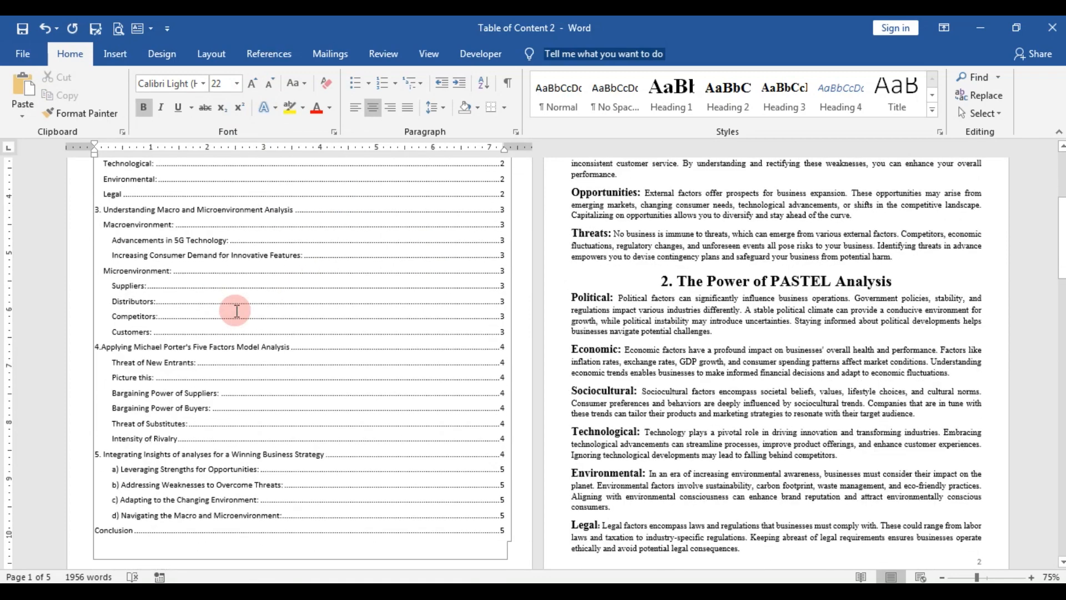
scroll(111, 211, up, 5)
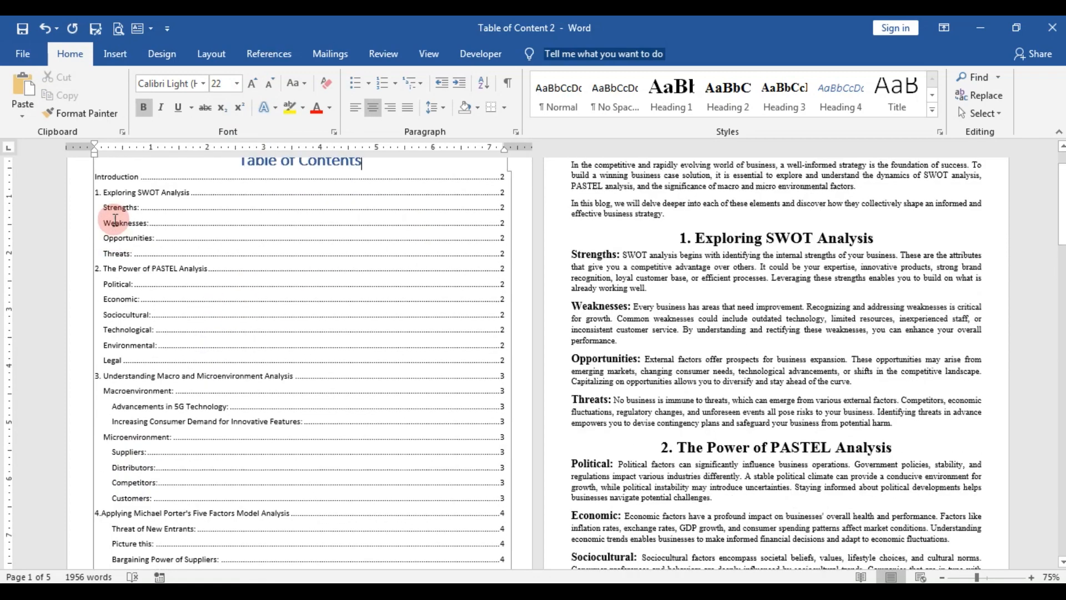
scroll(107, 381, down, 1)
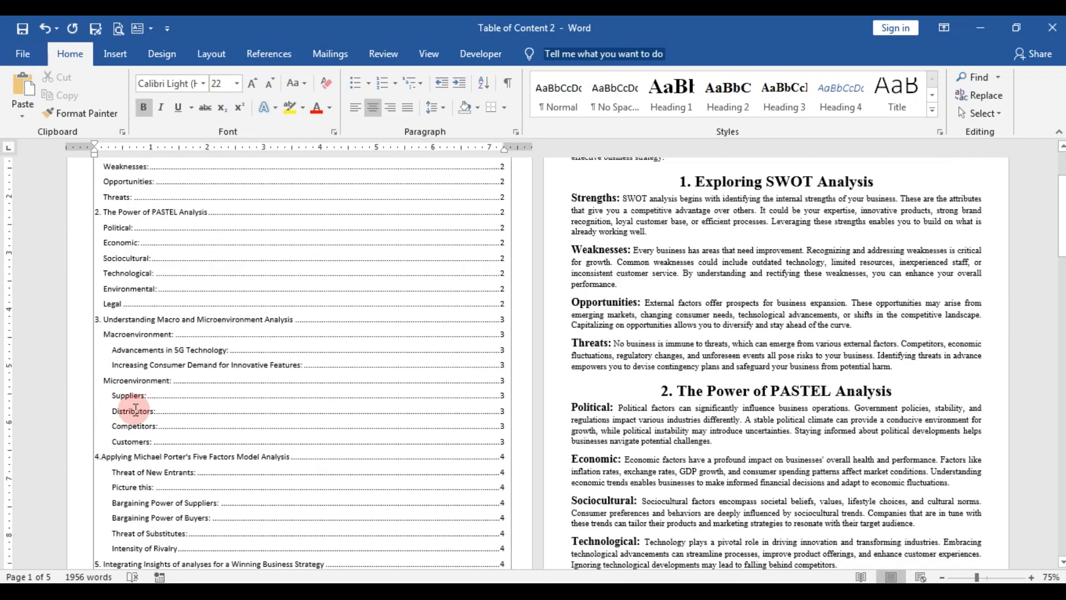
scroll(130, 437, down, 1)
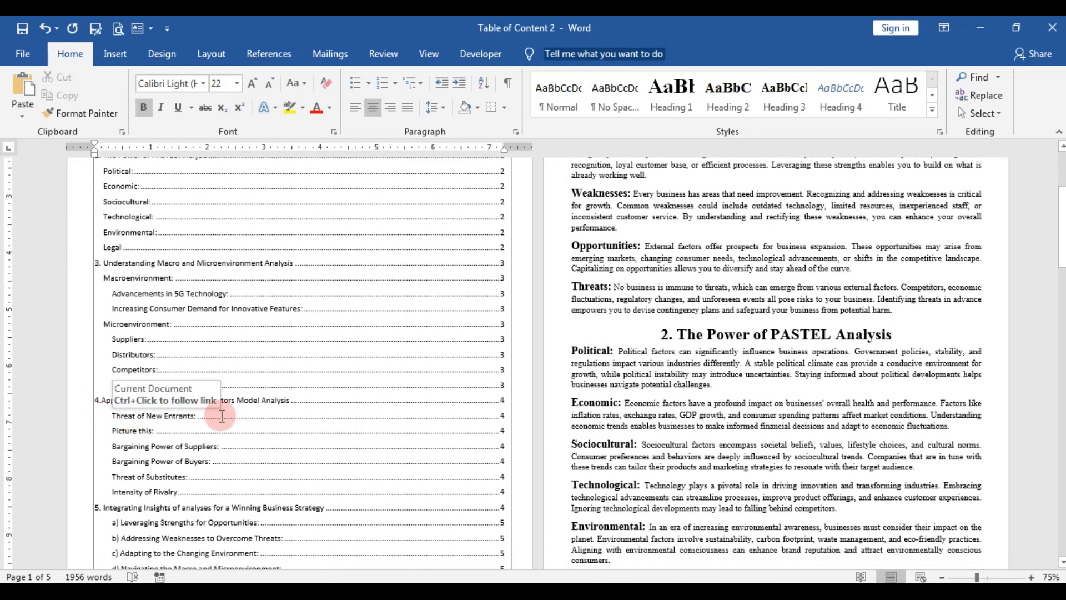
scroll(180, 528, down, 1)
scroll(171, 506, up, 2)
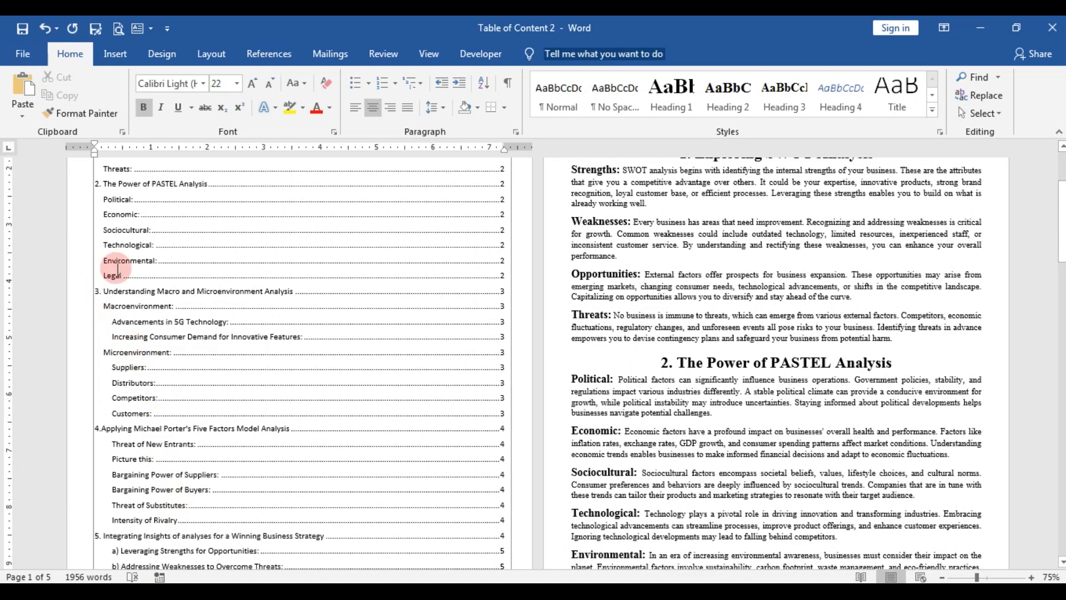
scroll(124, 187, up, 1)
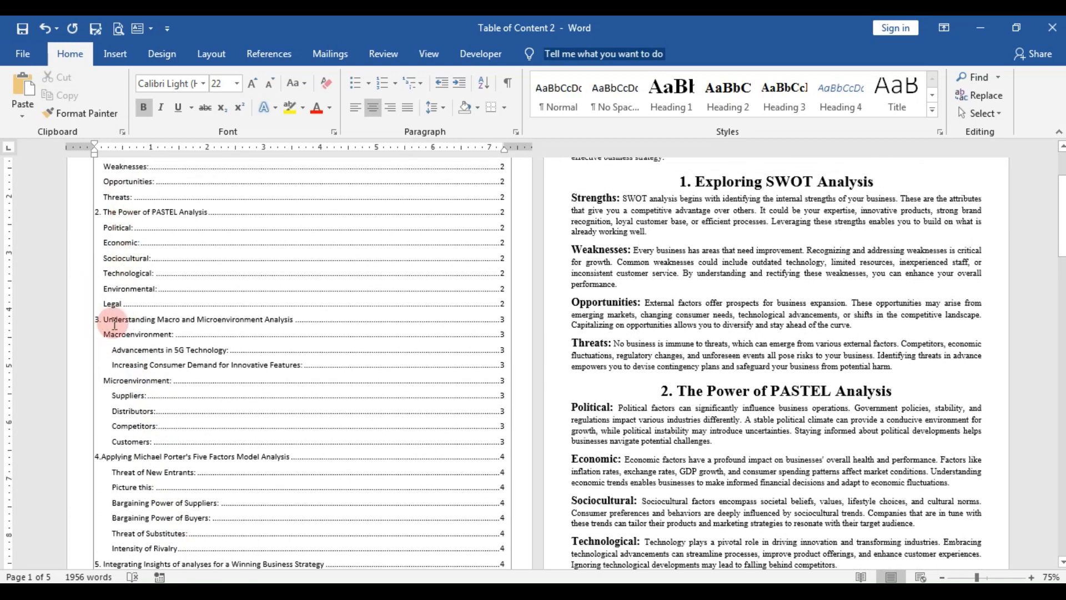